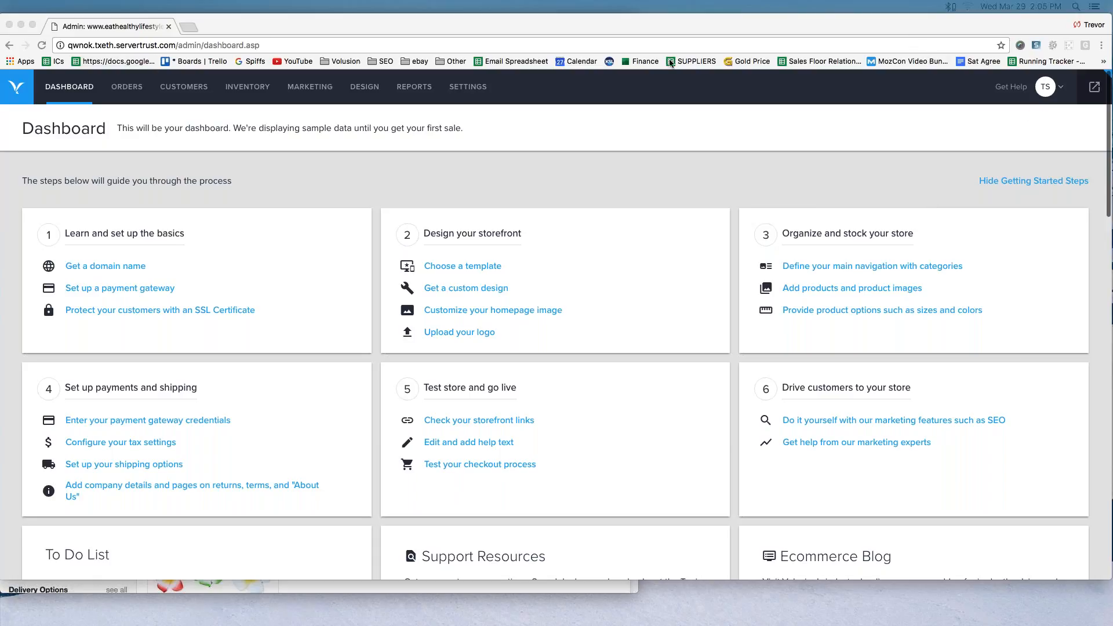
Open the storefront in a new tab and return to the admin dashboard
click(1095, 87)
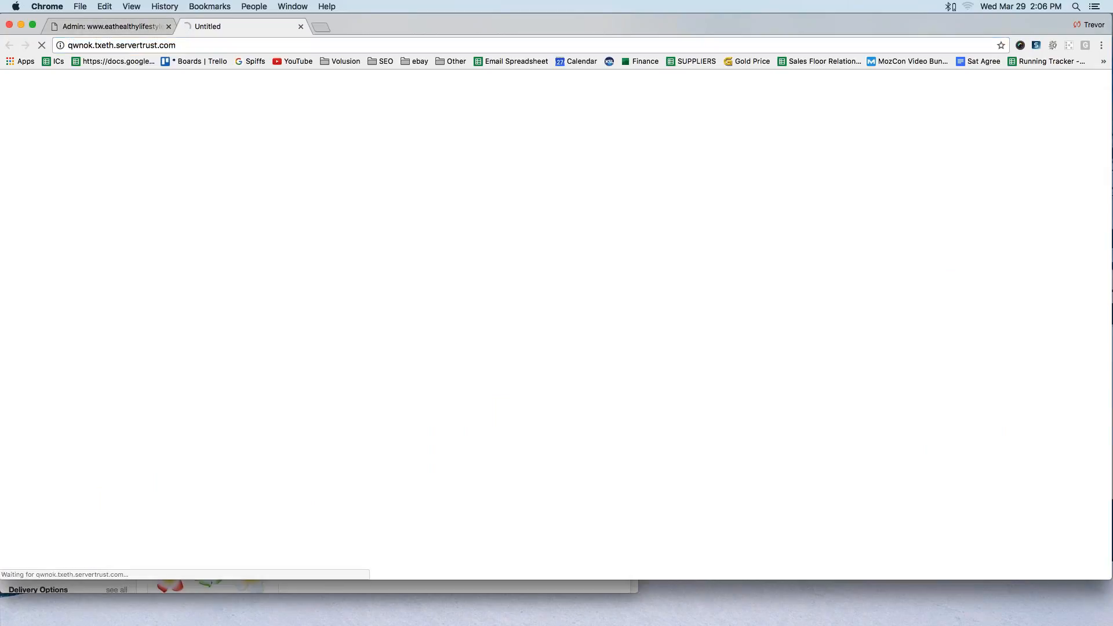
click(181, 45)
click(118, 27)
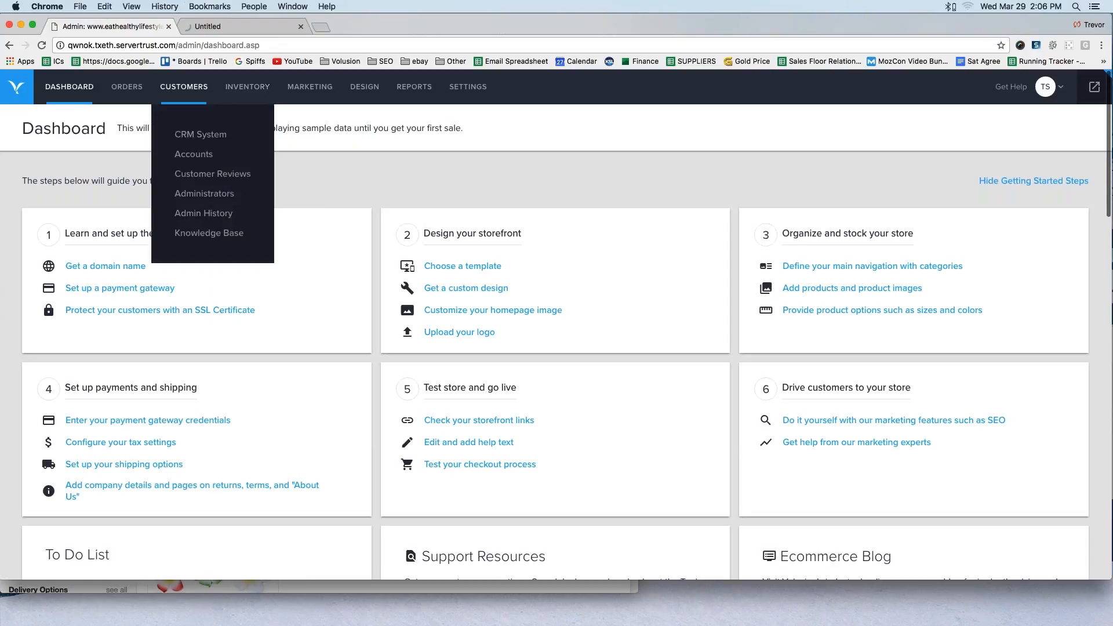
mouse_move(248, 87)
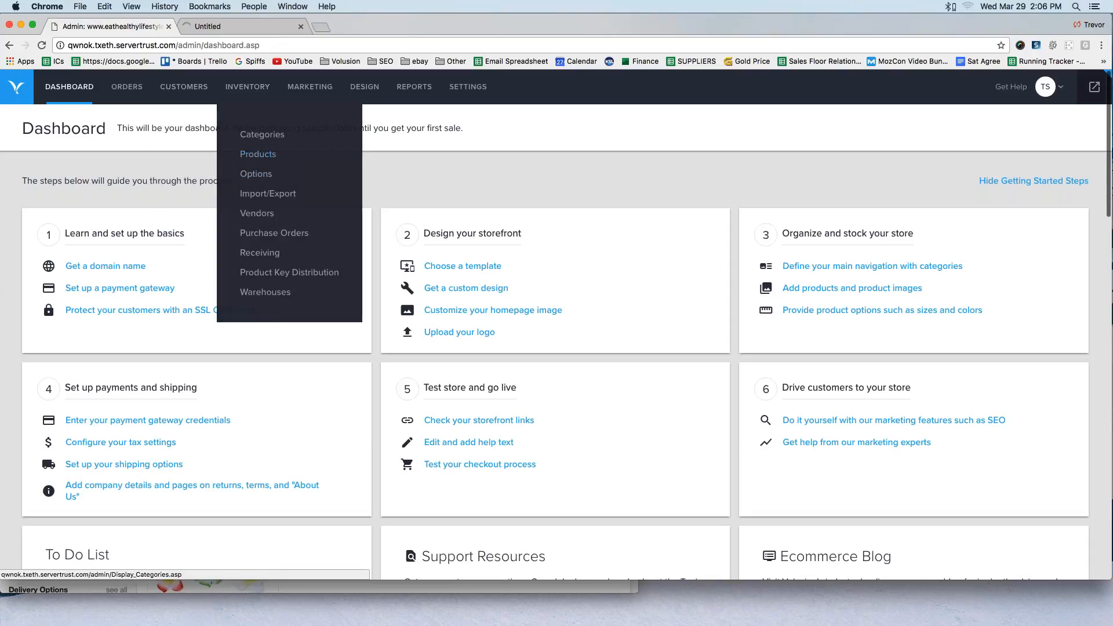
click(251, 29)
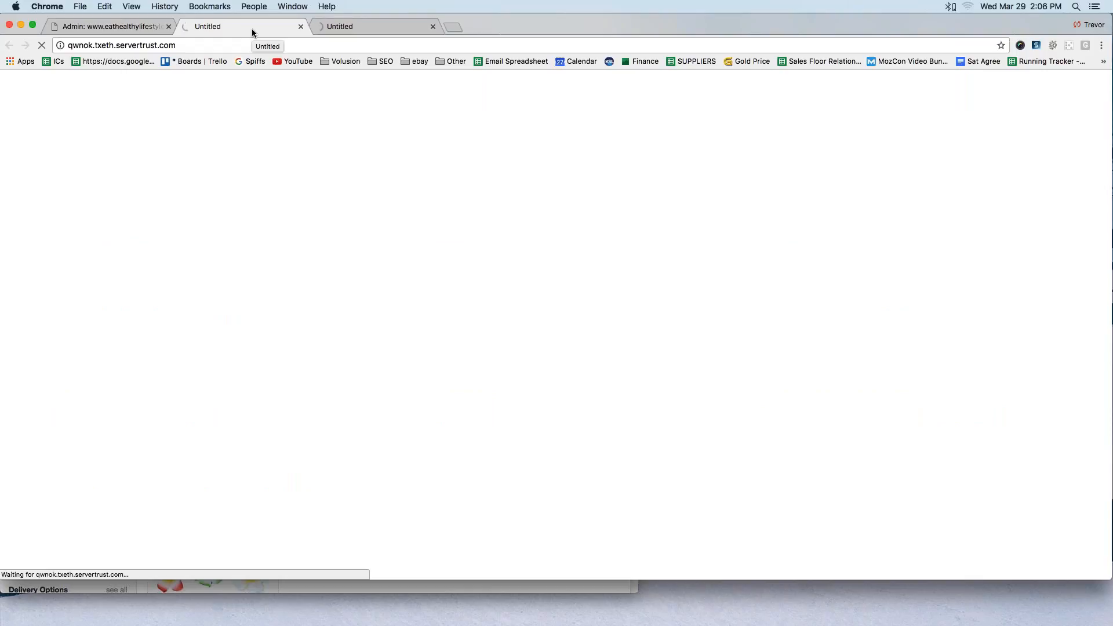
click(117, 27)
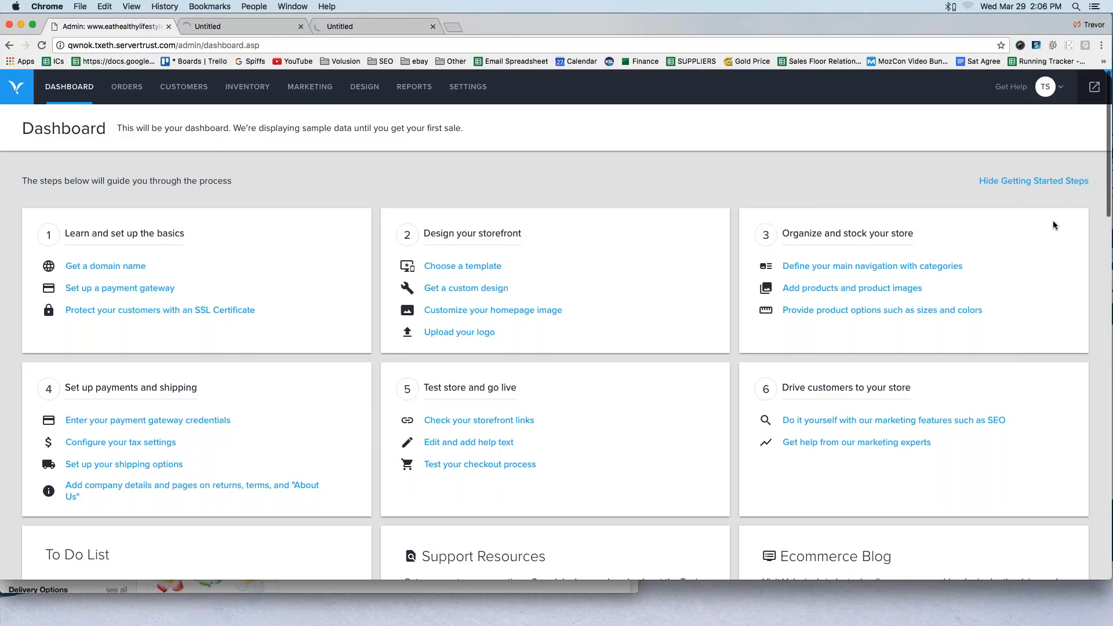
mouse_move(873, 185)
mouse_down()
mouse_move(649, 159)
mouse_move(35, 219)
mouse_move(13, 295)
mouse_move(3, 580)
mouse_move(186, 557)
mouse_move(887, 561)
mouse_move(1042, 403)
mouse_move(786, 171)
mouse_move(637, 163)
mouse_up()
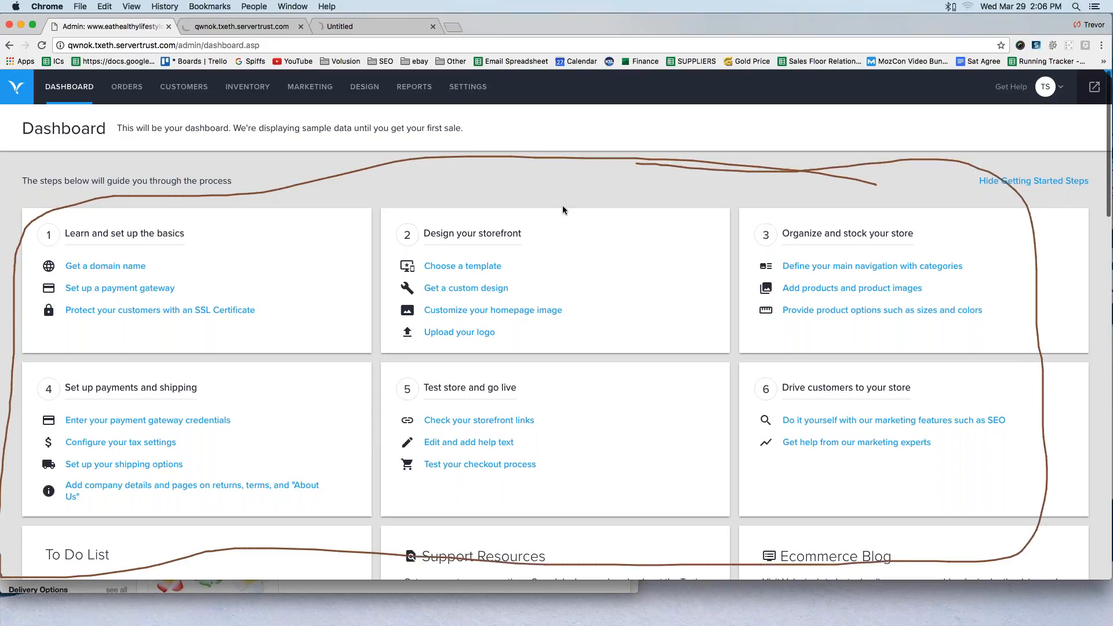
drag(49, 104, 419, 110)
mouse_move(502, 104)
mouse_down()
mouse_move(363, 74)
mouse_move(234, 73)
mouse_move(41, 82)
mouse_move(56, 104)
mouse_up()
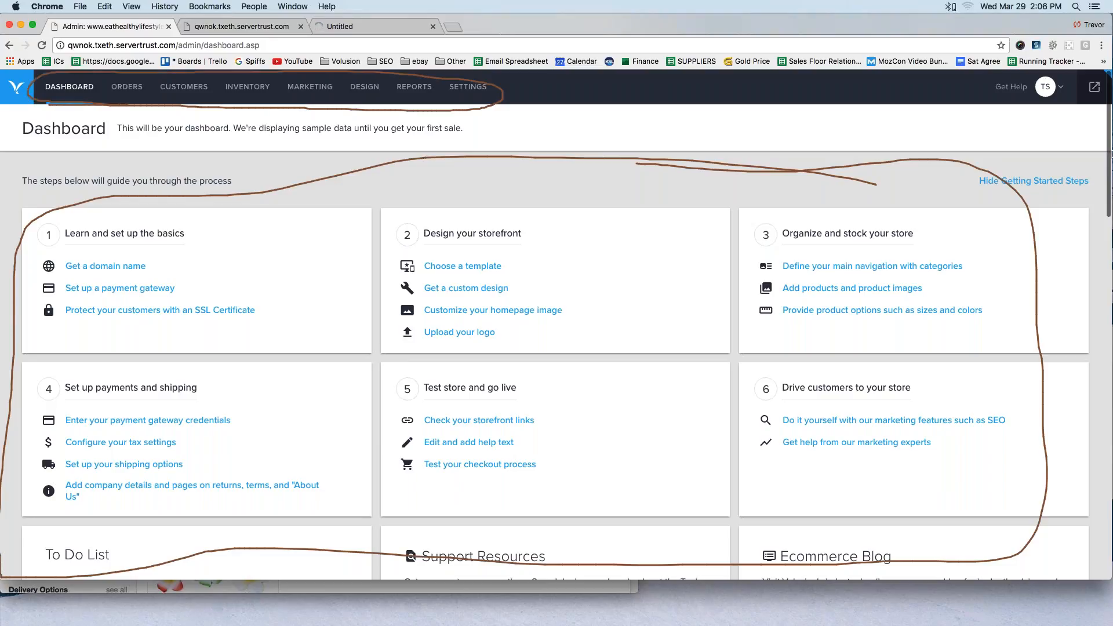
key(Escape)
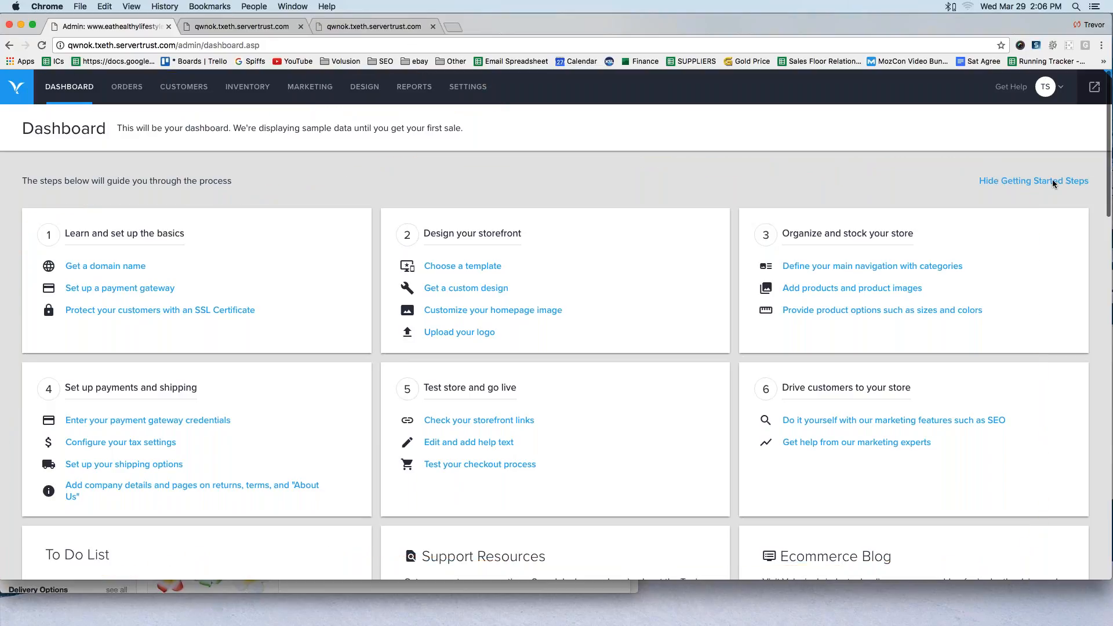
Switch to the storefront and log out of the store account from its admin controls
click(211, 30)
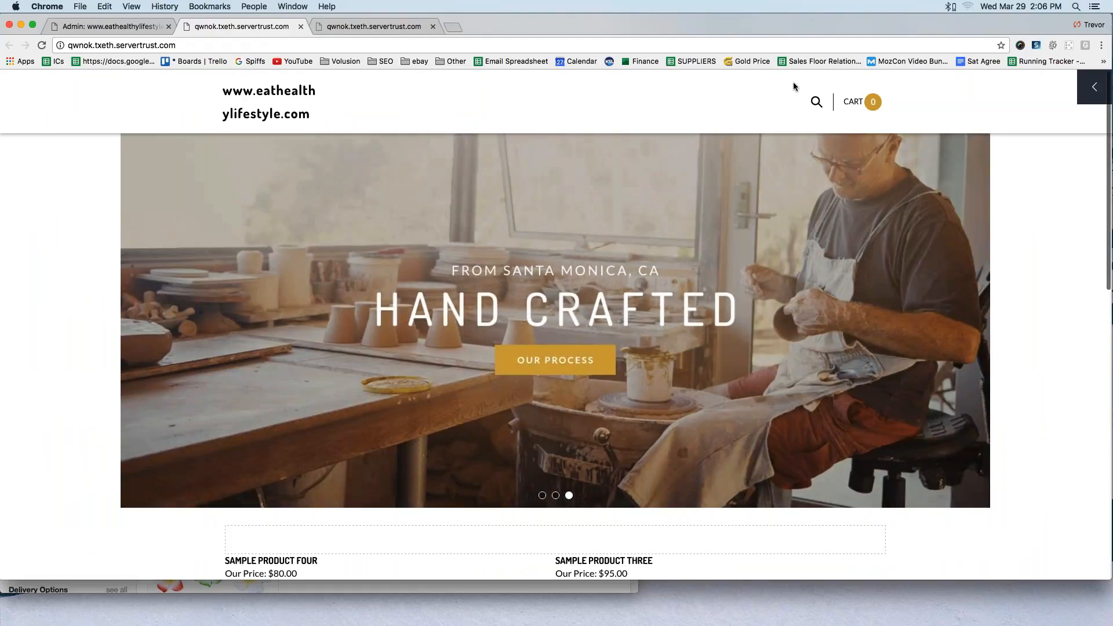
mouse_move(794, 83)
mouse_down()
mouse_move(796, 116)
mouse_move(328, 126)
mouse_move(327, 98)
mouse_move(369, 76)
mouse_move(773, 75)
mouse_move(796, 87)
mouse_up()
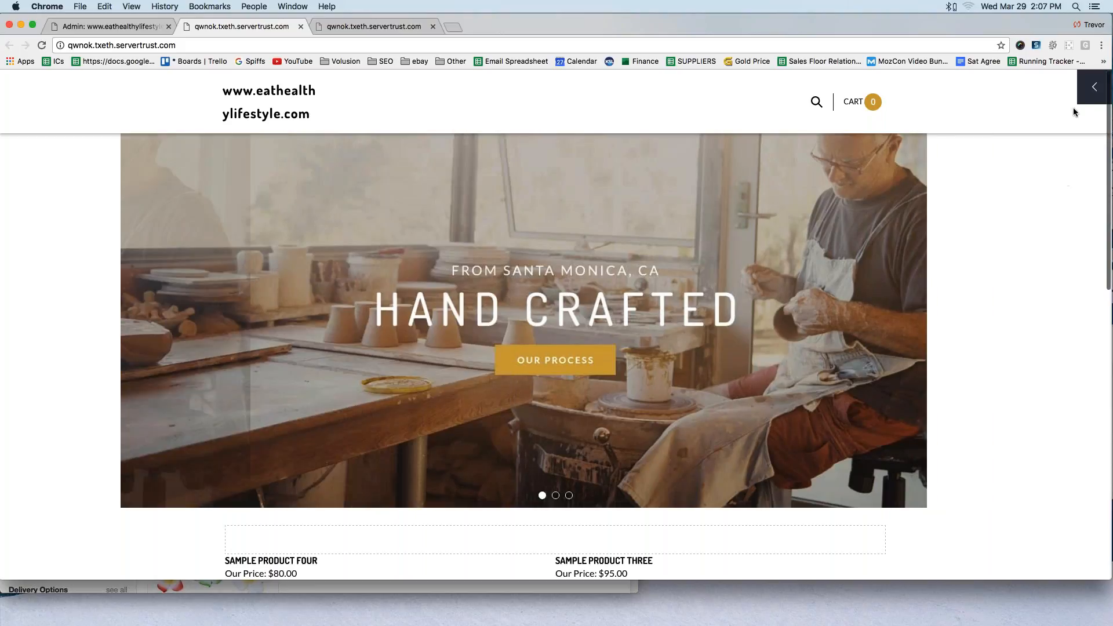
click(1094, 87)
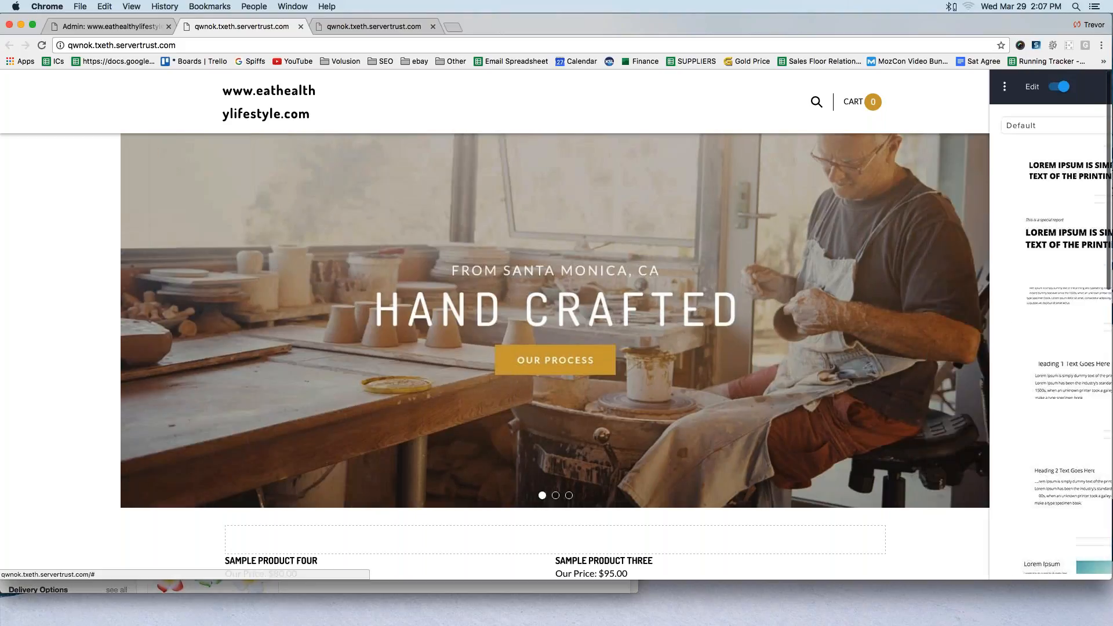
click(908, 87)
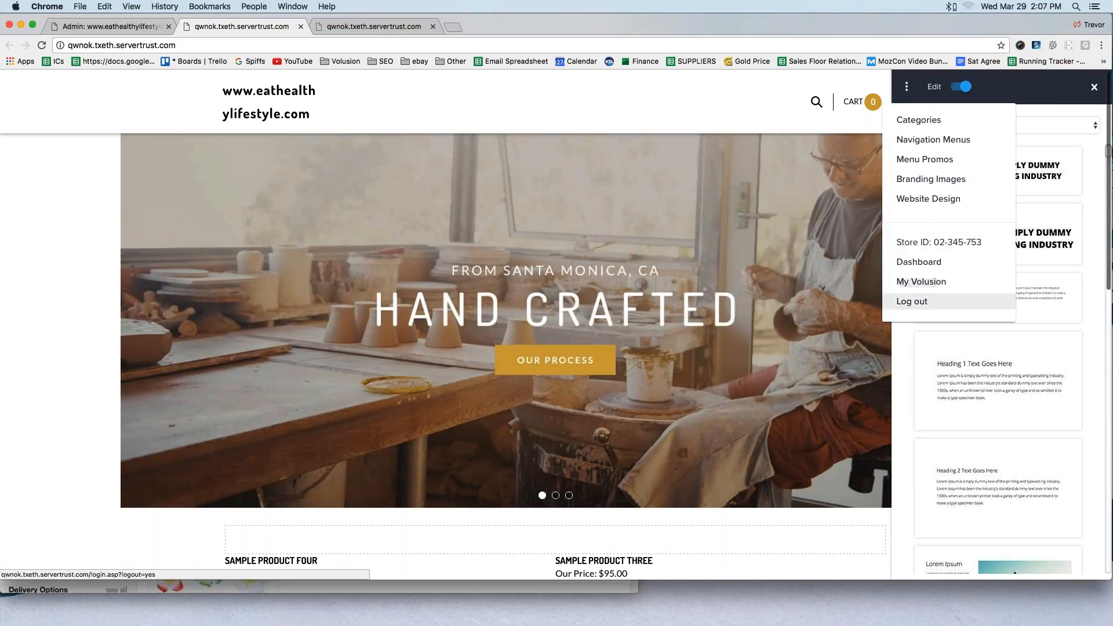
click(915, 301)
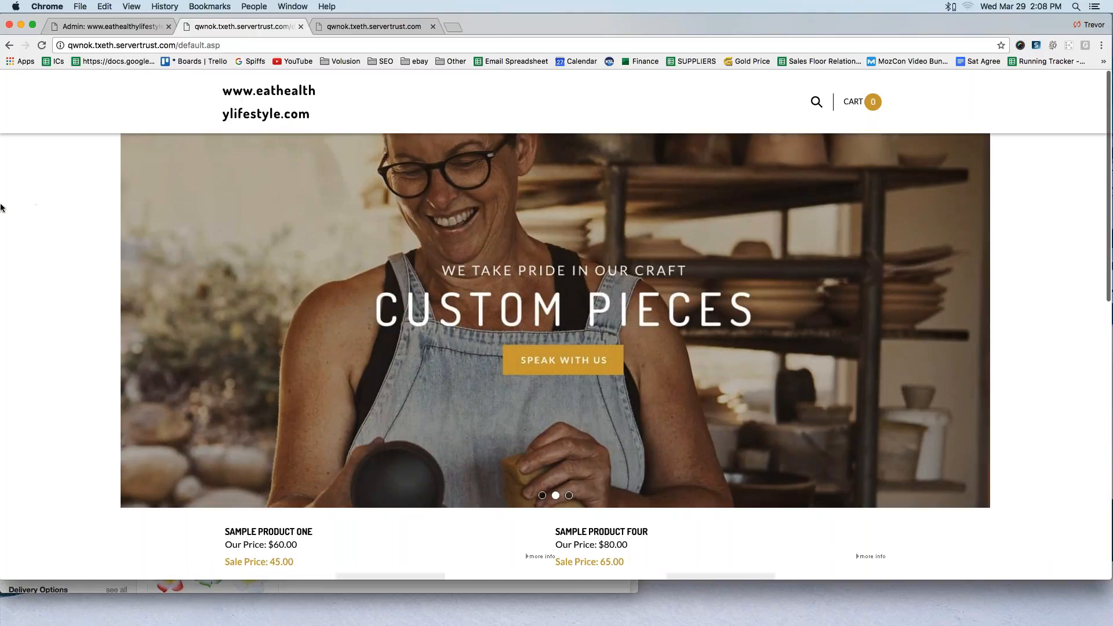
Open the customer login page through the My Account link in the storefront footer
scroll(94, 299, down, 10)
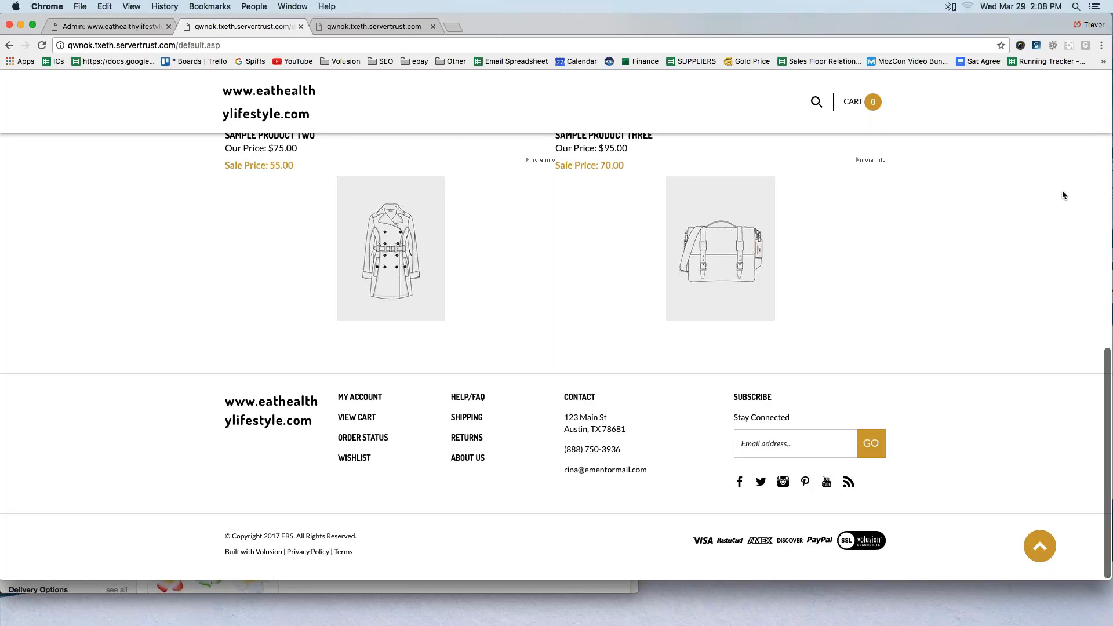
mouse_move(391, 385)
mouse_down()
mouse_move(328, 398)
mouse_move(379, 410)
mouse_move(389, 386)
mouse_up()
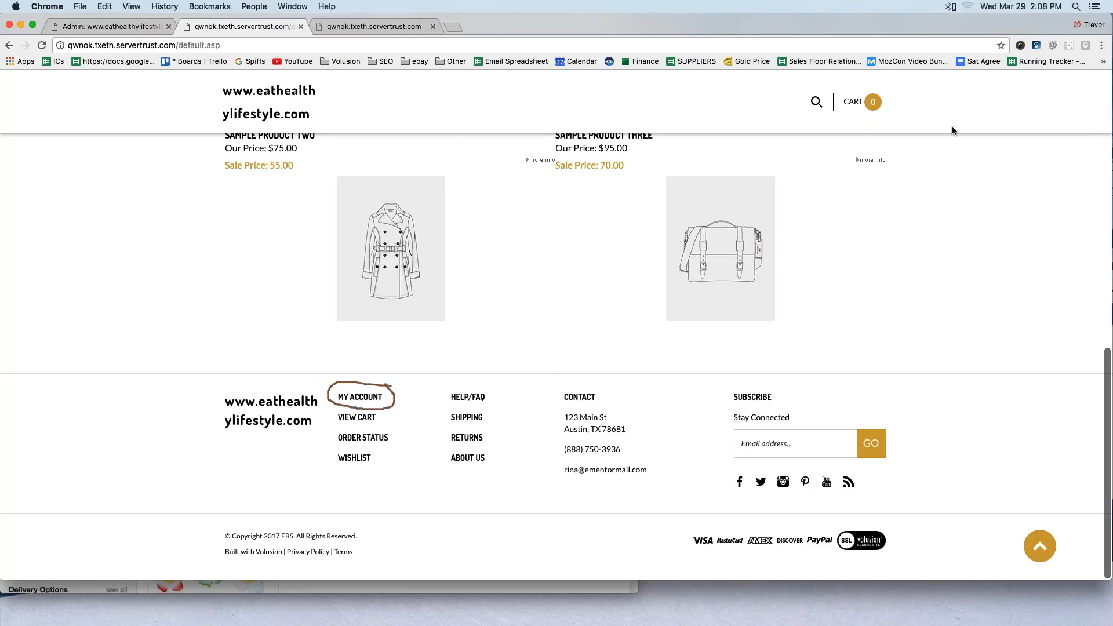
click(1107, 174)
click(359, 398)
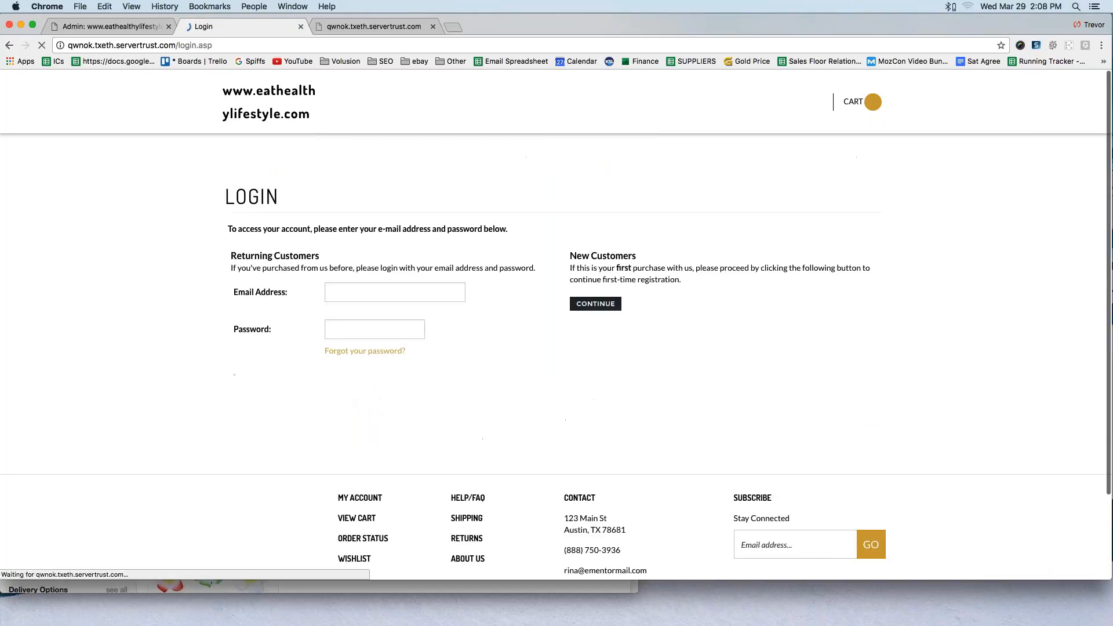
Log in as a returning customer with the saved e-mail address and password
click(395, 293)
click(179, 272)
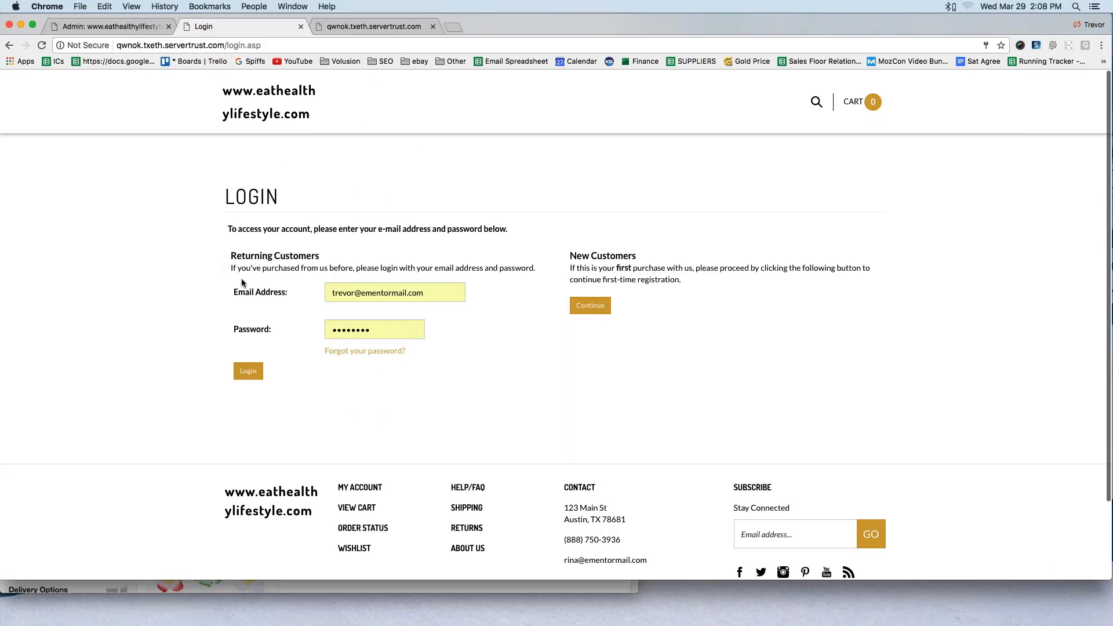
drag(332, 292, 425, 298)
click(224, 314)
click(248, 371)
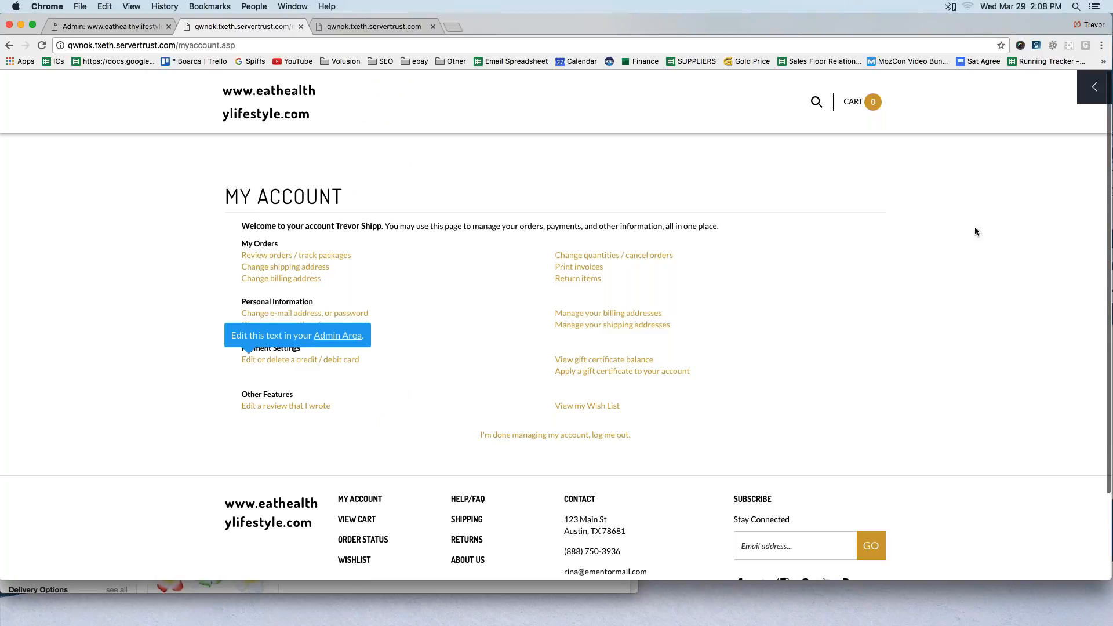
Open the admin dashboard from the storefront's My Account page
mouse_move(926, 265)
mouse_down()
mouse_move(1050, 108)
mouse_move(1026, 110)
mouse_move(1049, 135)
mouse_move(1022, 107)
mouse_up()
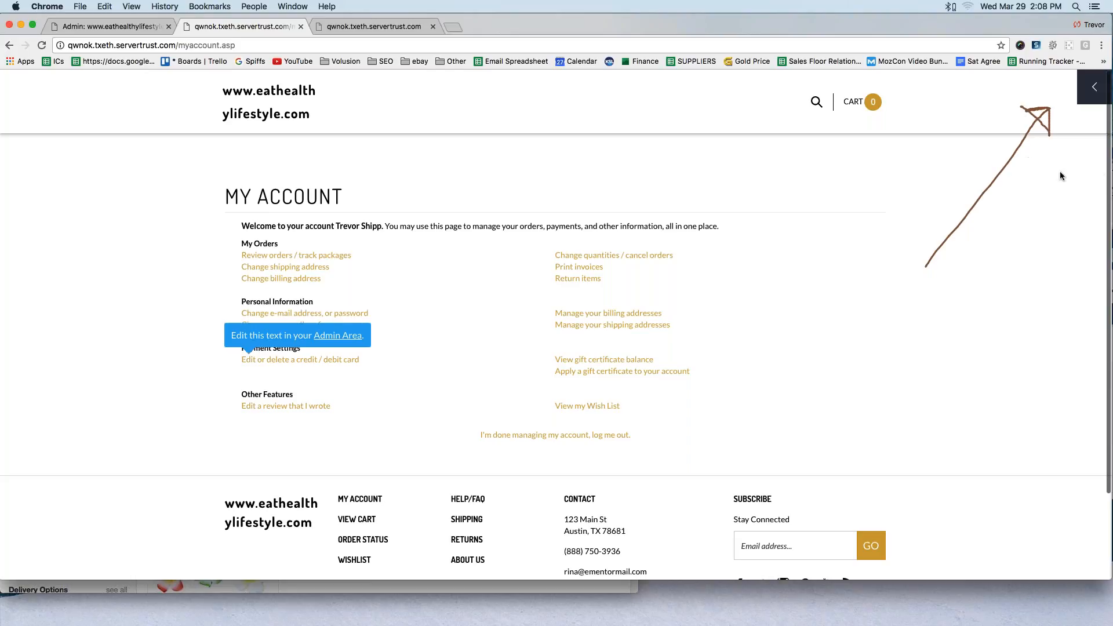
key(Escape)
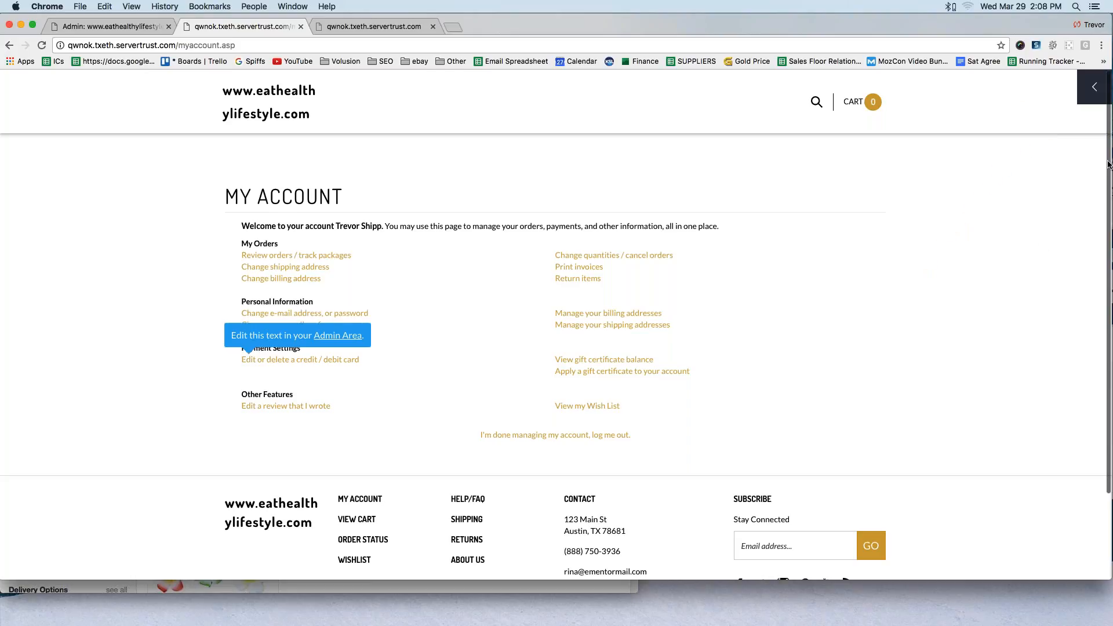
click(1080, 95)
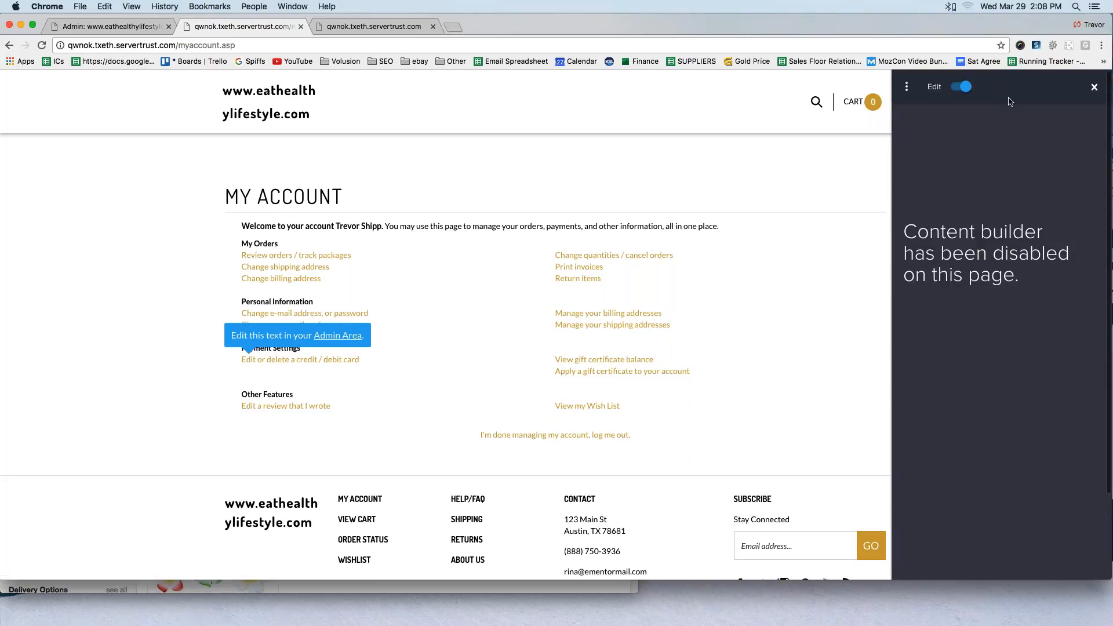
click(907, 91)
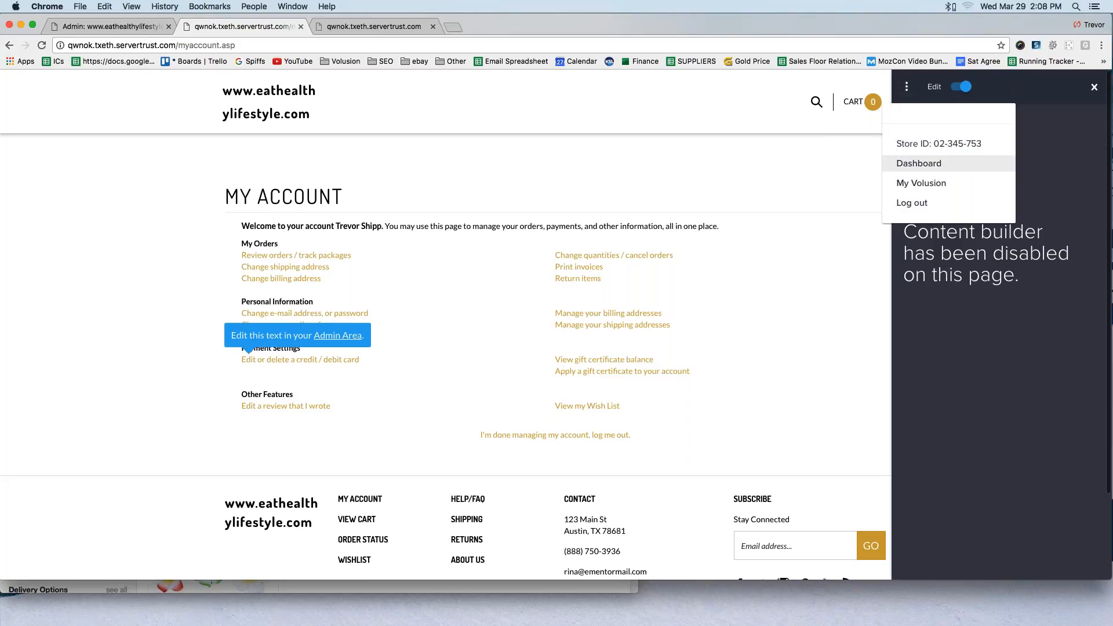
click(920, 163)
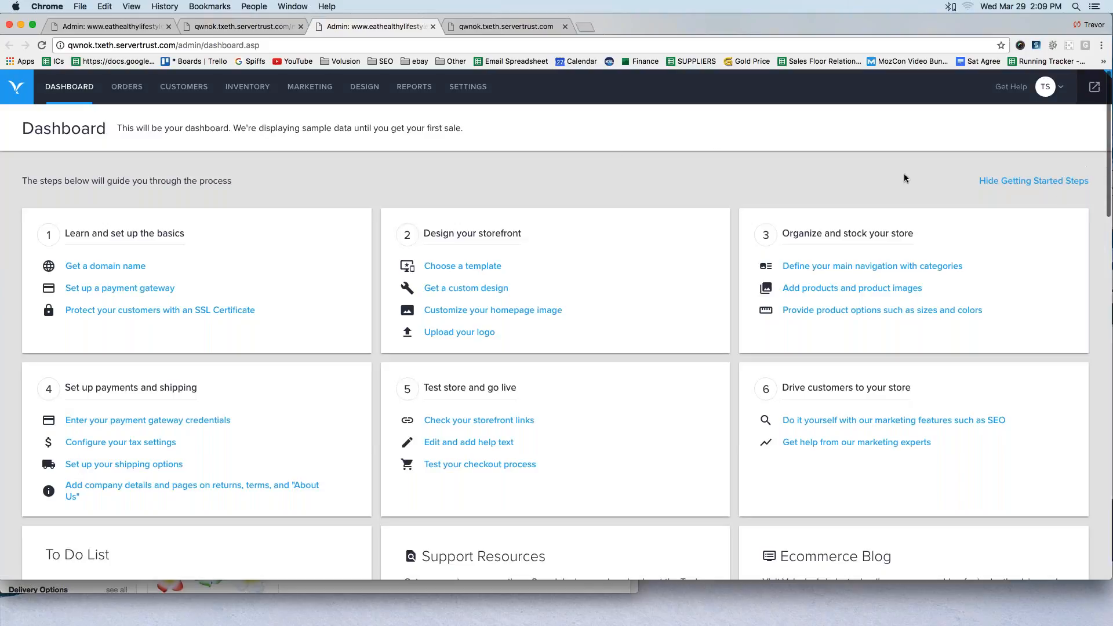
Open the inventory's Categories page in the admin area
mouse_move(278, 76)
mouse_down()
mouse_move(220, 99)
mouse_move(265, 106)
mouse_move(284, 81)
mouse_up()
mouse_move(243, 89)
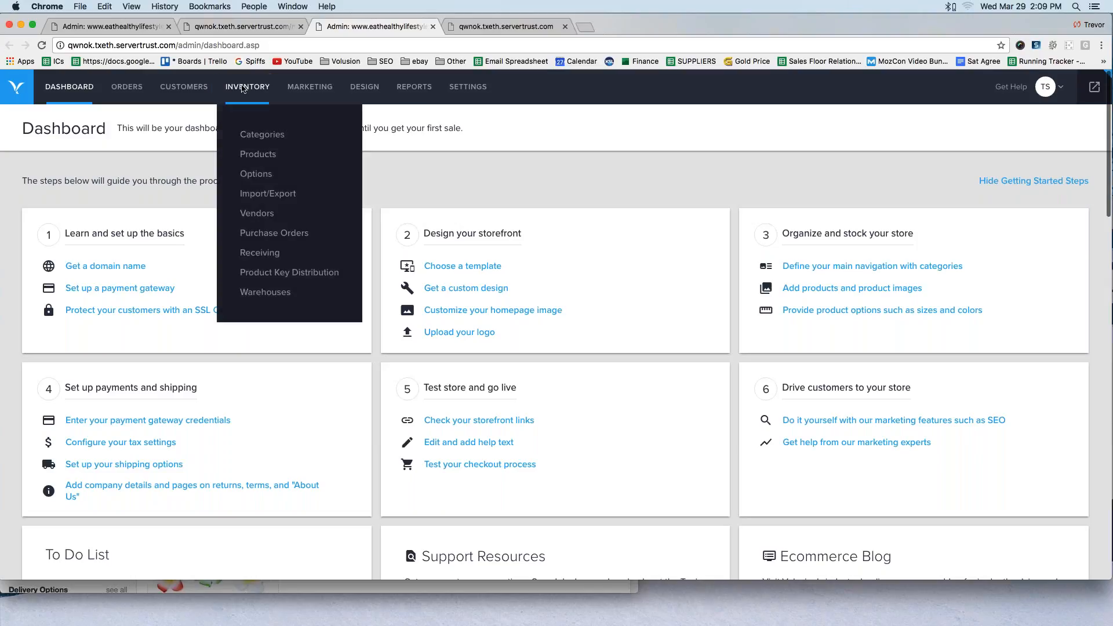
click(277, 139)
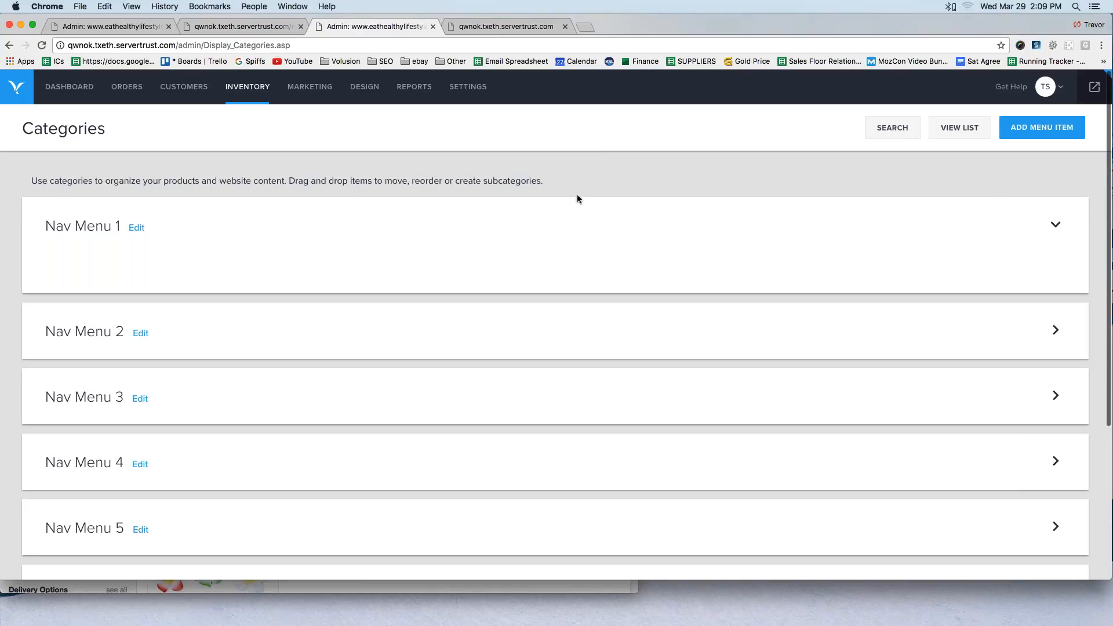
drag(29, 335, 56, 333)
drag(23, 399, 58, 396)
drag(28, 461, 44, 461)
drag(162, 207, 45, 203)
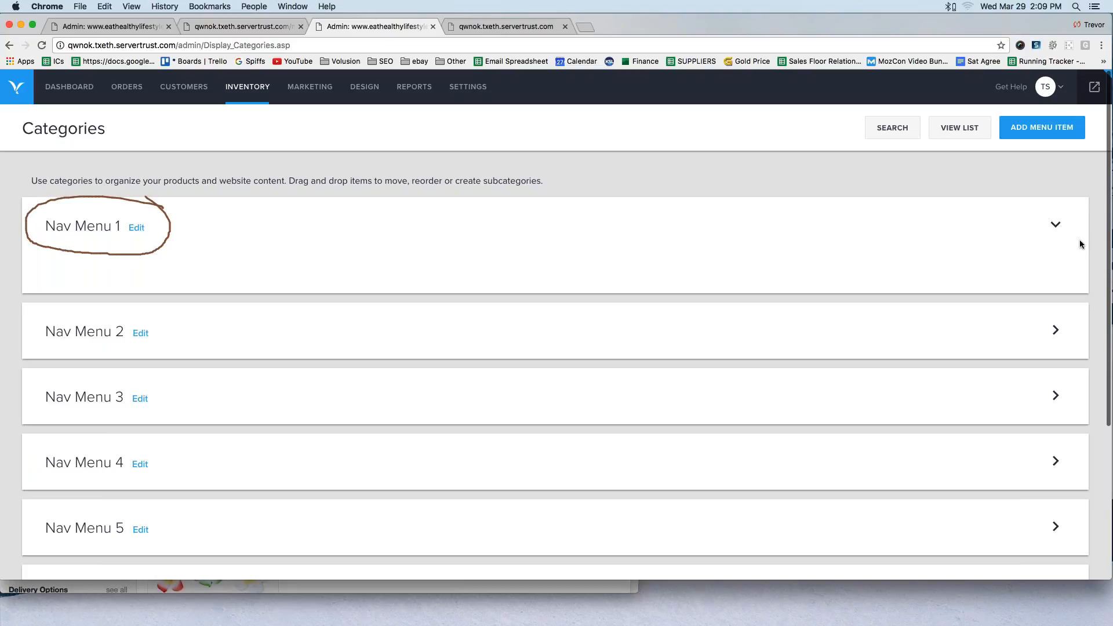
click(1102, 176)
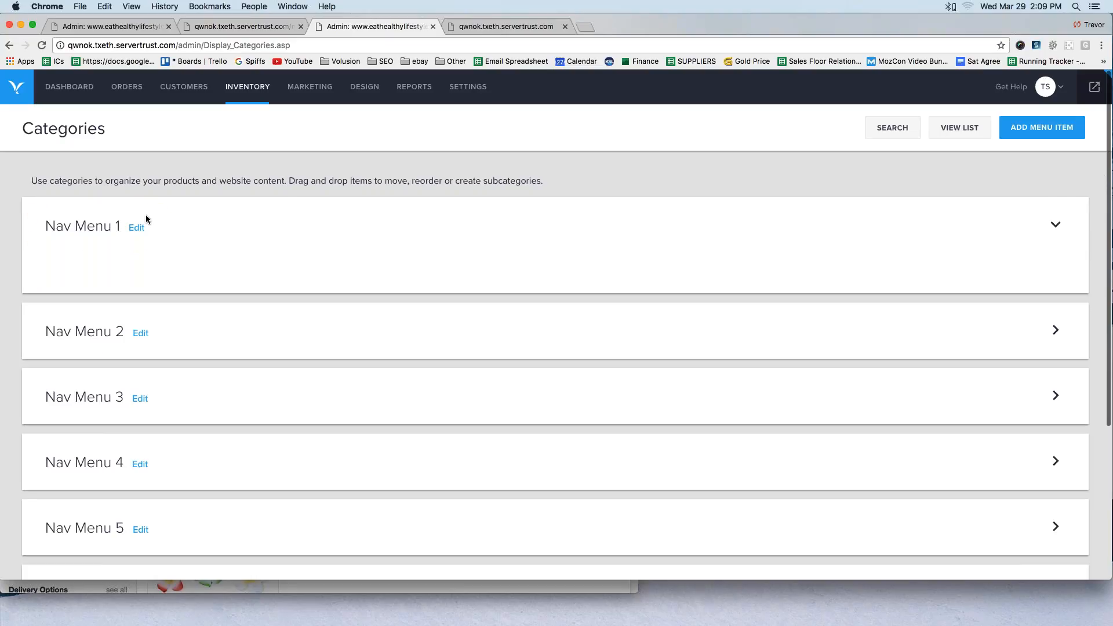
Rename the Nav Menu 1 menu title to "Top Categories" and save it
click(137, 228)
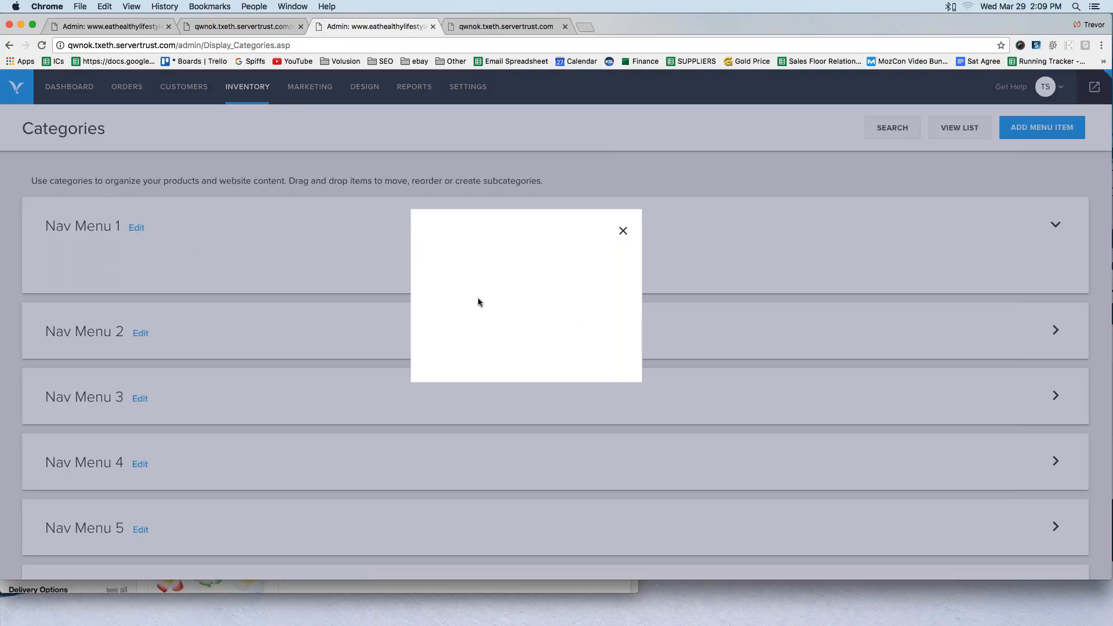
double_click(554, 270)
triple_click(542, 270)
text(Ct)
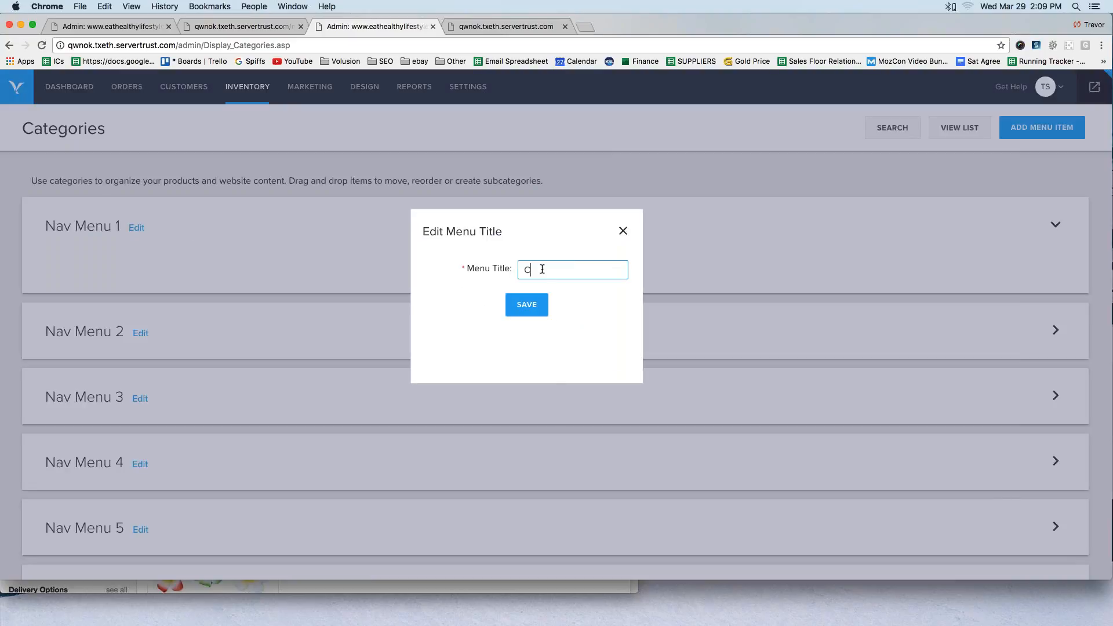
key(BackSpace)
text(Top Categories)
click(519, 309)
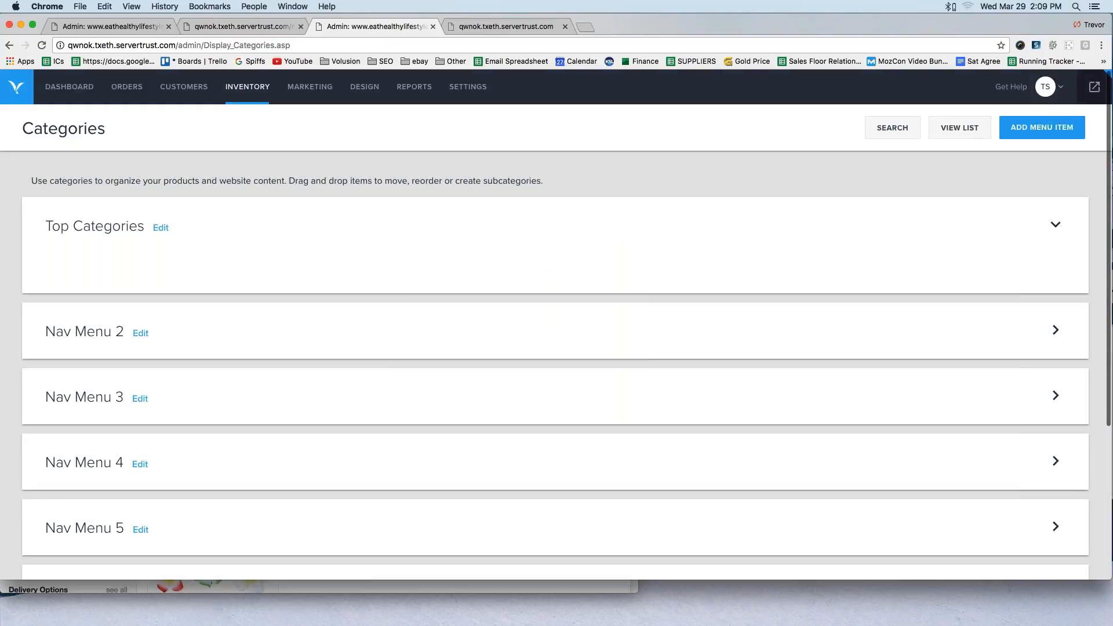
mouse_move(166, 207)
mouse_down()
mouse_move(79, 202)
mouse_move(54, 250)
mouse_move(193, 212)
mouse_up()
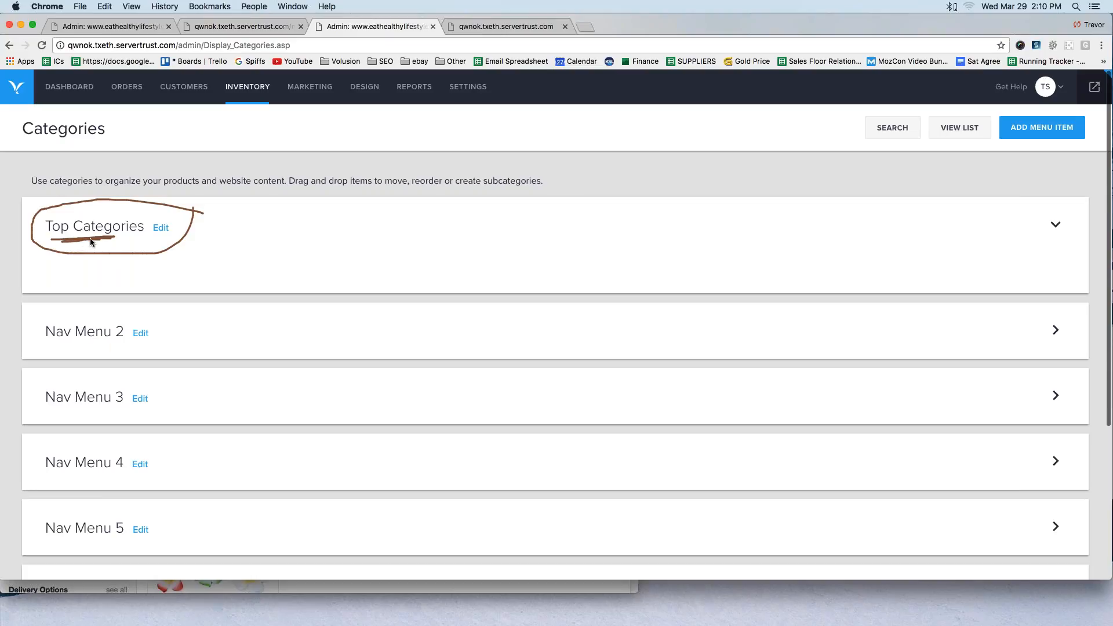
mouse_move(45, 295)
mouse_down()
mouse_move(101, 346)
mouse_move(59, 413)
mouse_up()
click(62, 371)
drag(68, 442, 70, 448)
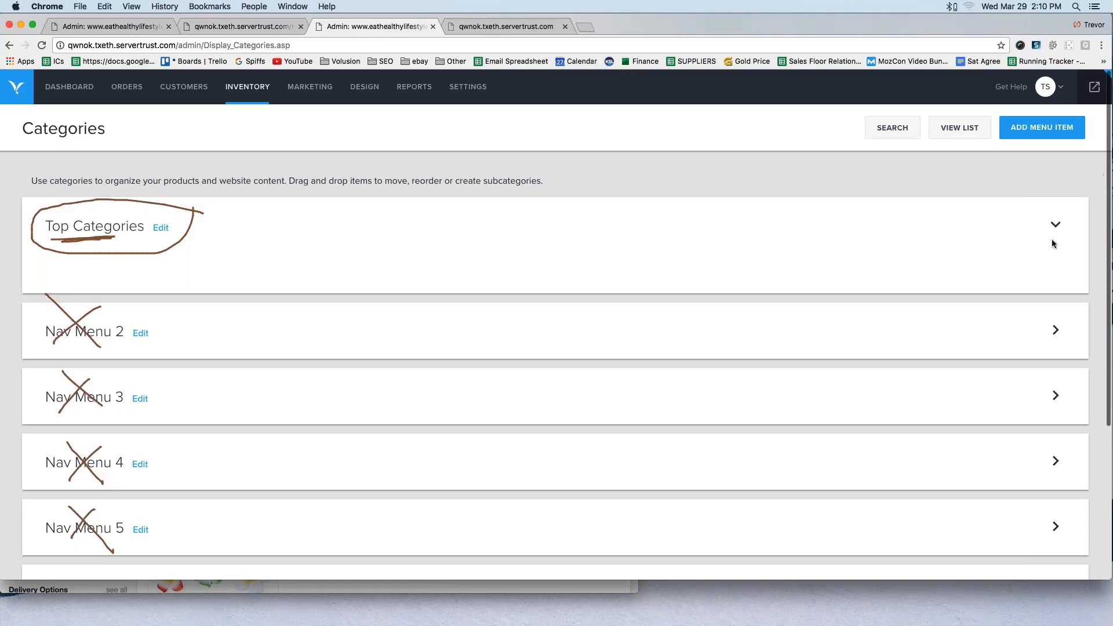
key(Escape)
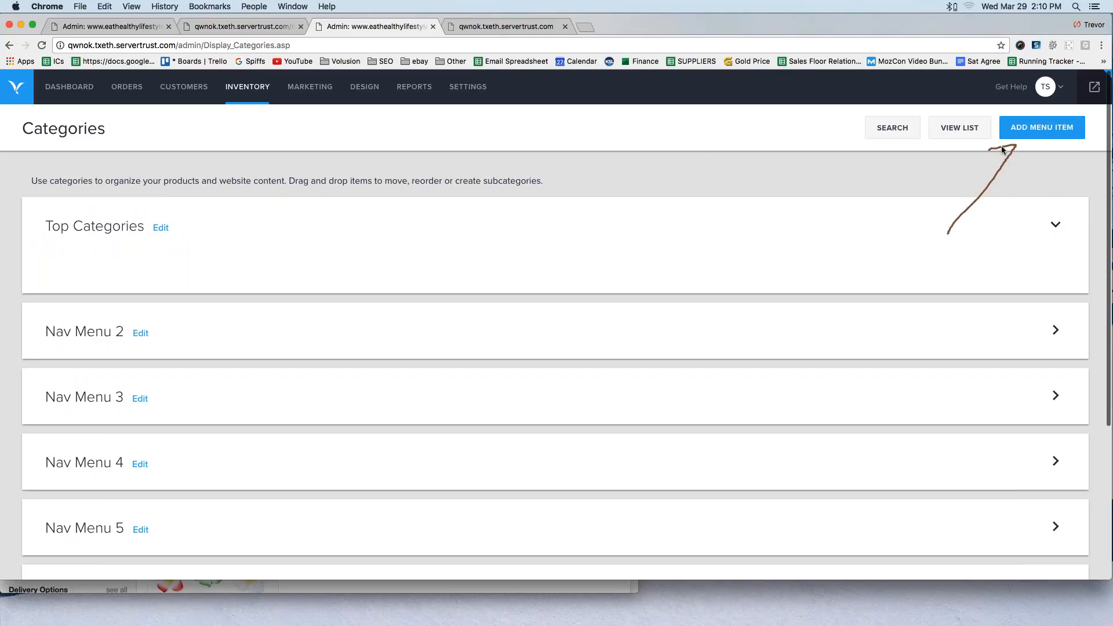
Start a new menu item and enter "Keyboards" as its category name
drag(1023, 157, 980, 152)
click(1109, 166)
click(1038, 134)
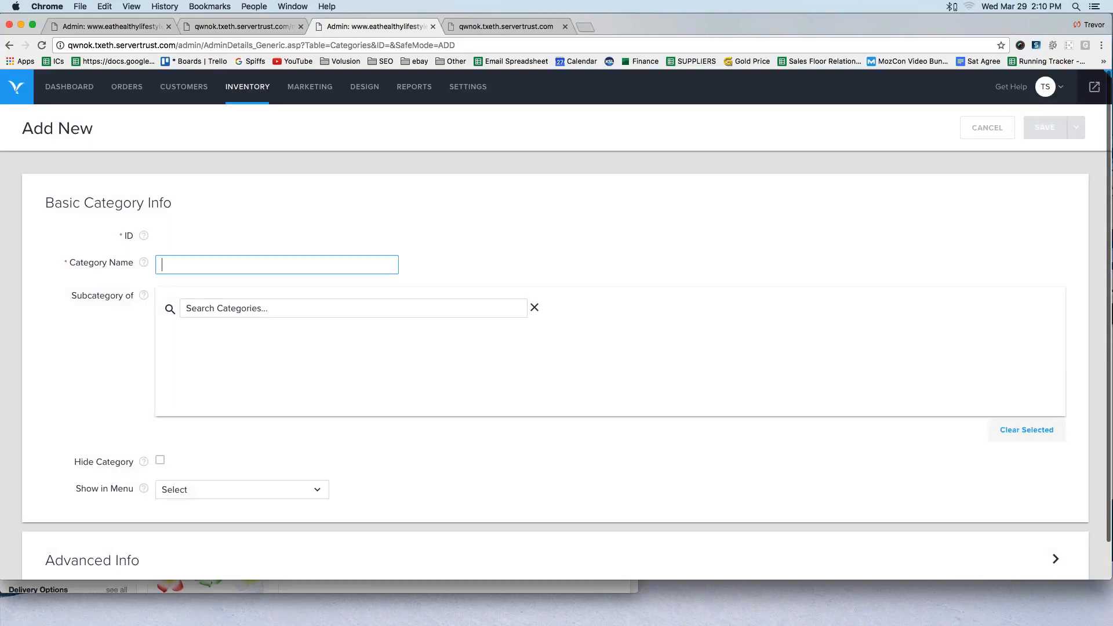
text(d)
key(BackSpace)
text(Keyboards)
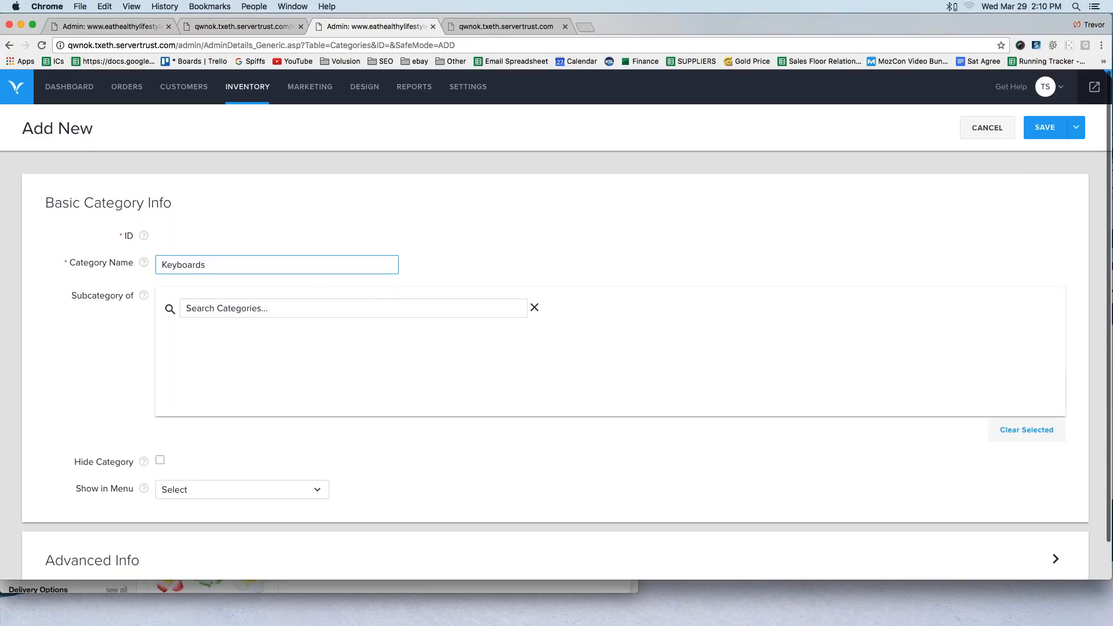
key(Tab)
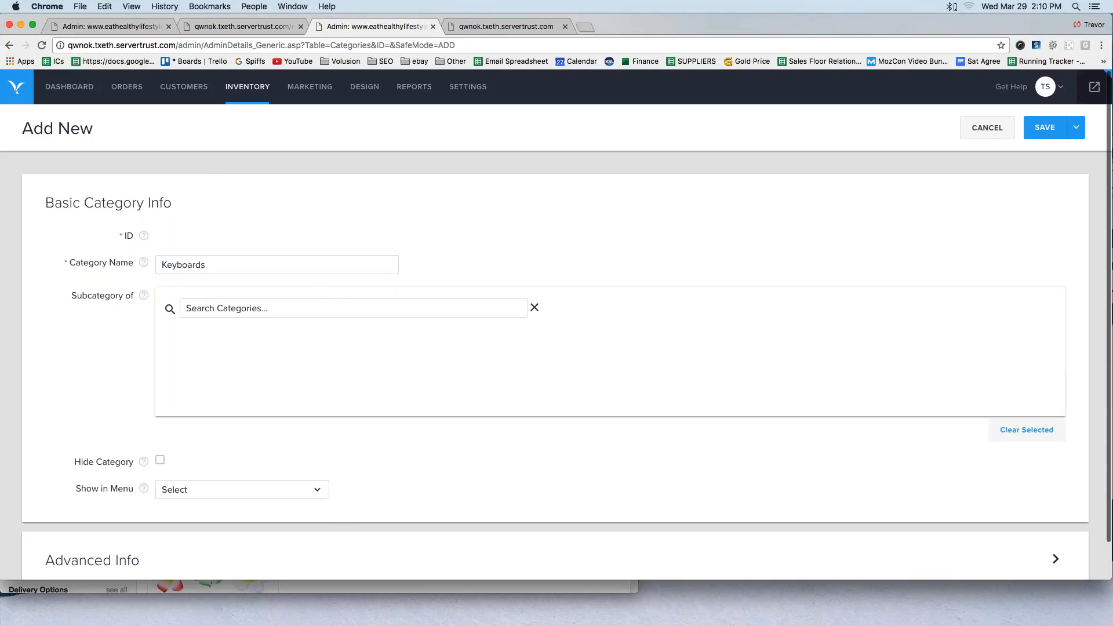
drag(206, 266, 156, 265)
key(Tab)
Search the web for "free whiteboard" in a new browser tab and open a blank drawing board on A Web Whiteboard
click(587, 27)
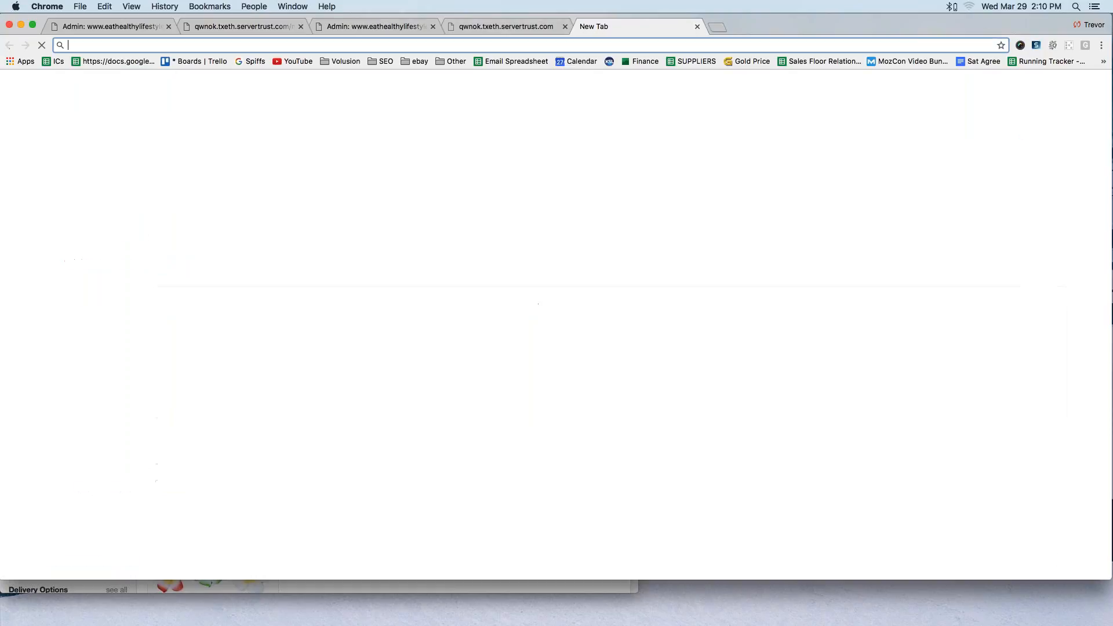
text(free white)
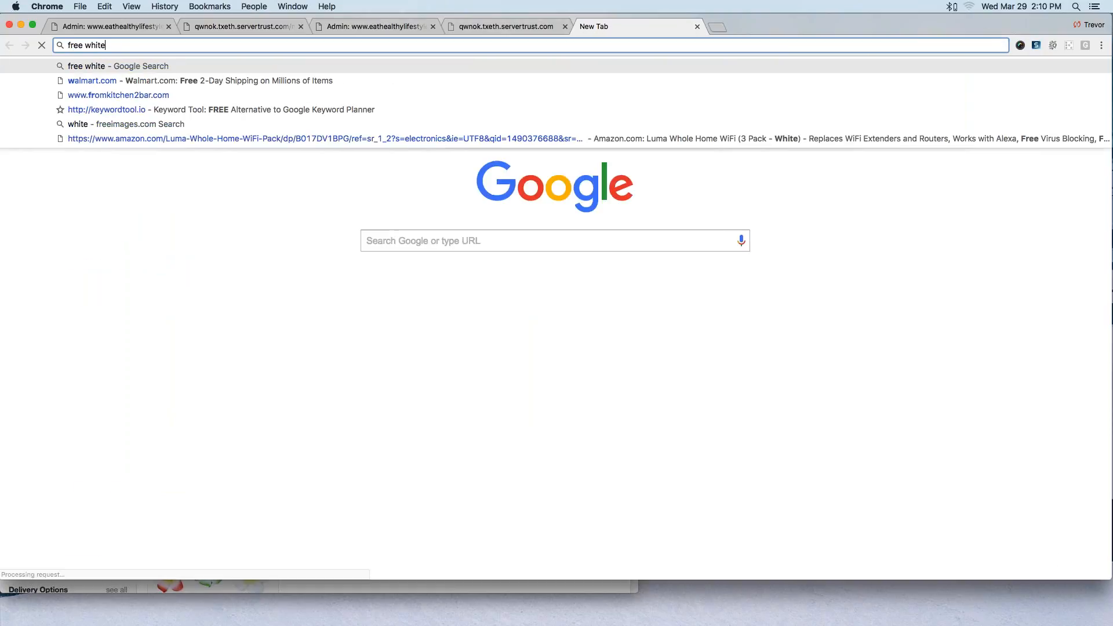
text(board)
key(Return)
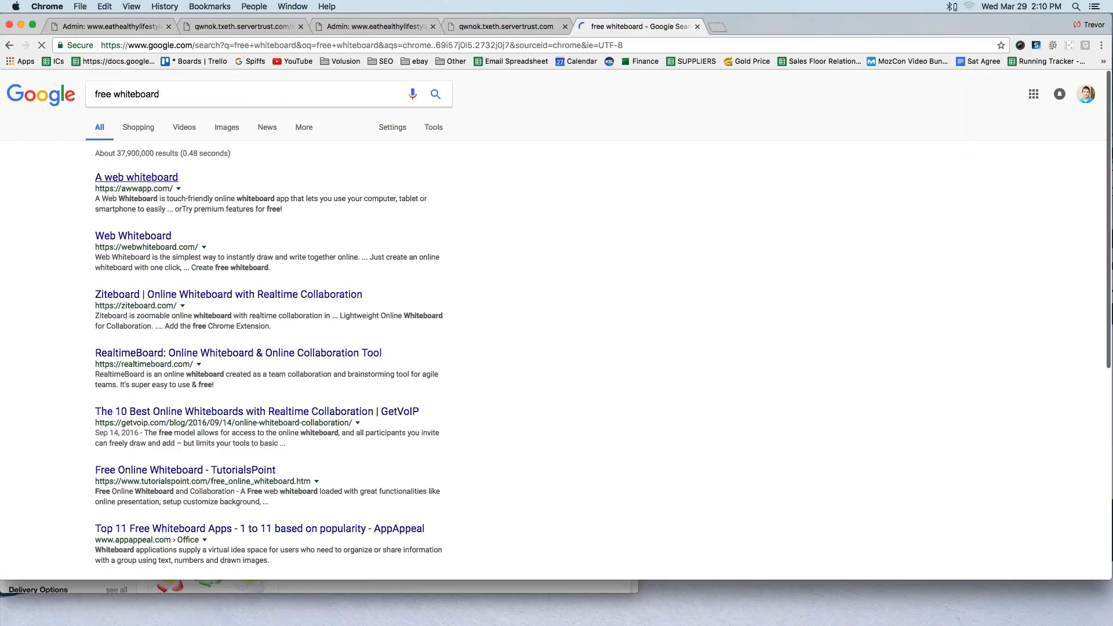
click(136, 177)
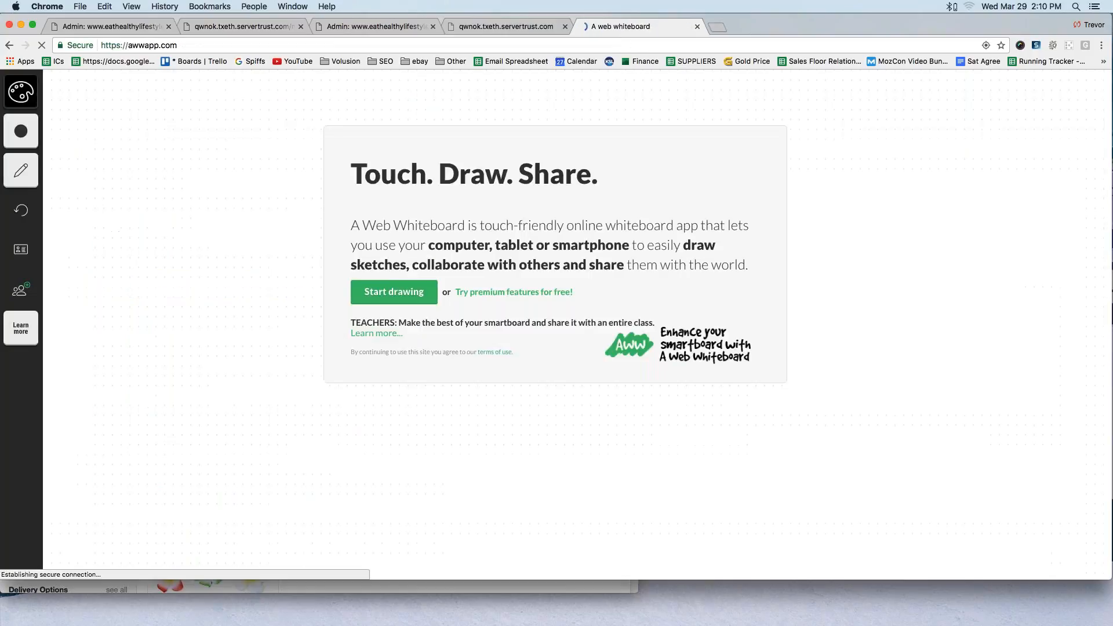
click(383, 290)
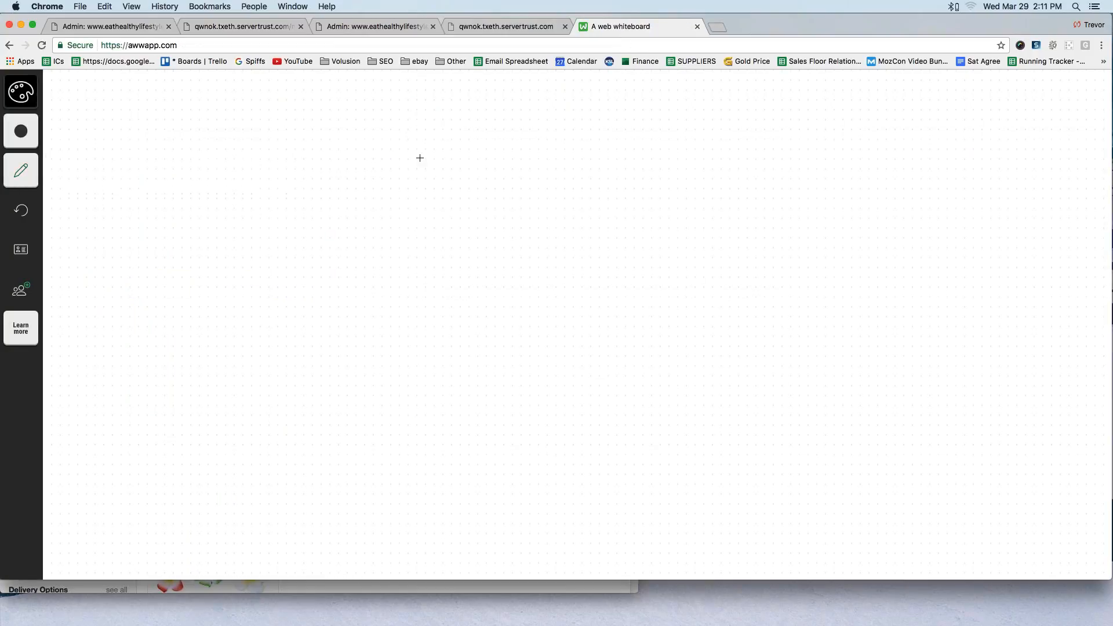
Draw a large black page outline on the whiteboard, with left, top and right edges and an open bottom
drag(208, 108, 204, 580)
mouse_move(208, 109)
mouse_down()
mouse_move(746, 79)
mouse_move(897, 87)
mouse_move(935, 235)
mouse_up()
drag(940, 351, 932, 580)
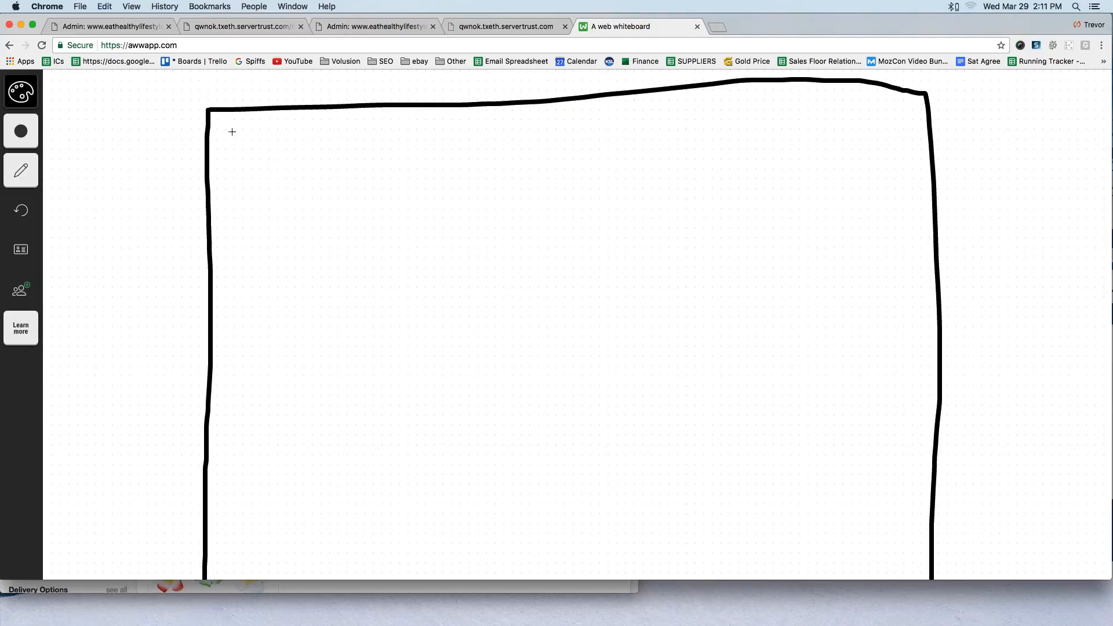
Write "LOGO" in the upper-left corner of the page outline and draw a box around it
drag(233, 132, 266, 147)
mouse_move(269, 131)
mouse_down()
mouse_move(269, 148)
mouse_move(311, 140)
mouse_up()
click(291, 131)
mouse_move(319, 133)
mouse_down()
mouse_move(318, 144)
mouse_move(321, 133)
mouse_up()
mouse_move(220, 120)
mouse_down()
mouse_move(257, 168)
mouse_move(306, 168)
mouse_move(350, 123)
mouse_move(231, 119)
mouse_up()
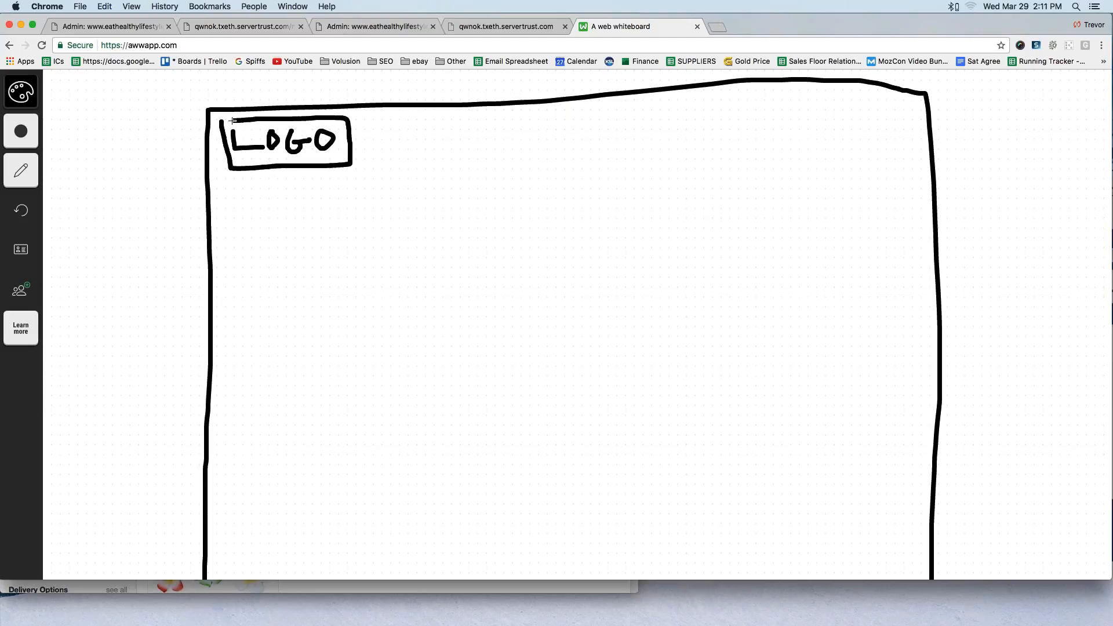
Draw a wide banner frame across the middle of the page sketch and three small product boxes in a row below it
mouse_move(249, 232)
mouse_down()
mouse_move(899, 235)
mouse_move(914, 378)
mouse_move(813, 452)
mouse_move(427, 430)
mouse_move(291, 450)
mouse_move(254, 234)
mouse_up()
mouse_move(311, 518)
mouse_down()
mouse_move(312, 554)
mouse_move(377, 510)
mouse_move(292, 550)
mouse_up()
mouse_move(585, 497)
mouse_down()
mouse_move(585, 550)
mouse_move(648, 545)
mouse_move(555, 551)
mouse_up()
drag(816, 493, 814, 545)
mouse_move(816, 492)
mouse_down()
mouse_move(875, 492)
mouse_move(819, 550)
mouse_up()
Write the heading "FEATURED" with a dash on each side, between the banner frame and the product boxes
drag(481, 457, 480, 487)
mouse_move(479, 458)
mouse_down()
mouse_move(495, 458)
mouse_move(500, 481)
mouse_move(548, 473)
mouse_up()
mouse_move(566, 460)
mouse_down()
mouse_move(566, 484)
mouse_move(584, 457)
mouse_move(632, 487)
mouse_move(654, 461)
mouse_move(653, 488)
mouse_move(649, 476)
mouse_move(677, 470)
mouse_move(628, 494)
mouse_up()
drag(433, 472, 467, 470)
drag(701, 475, 740, 474)
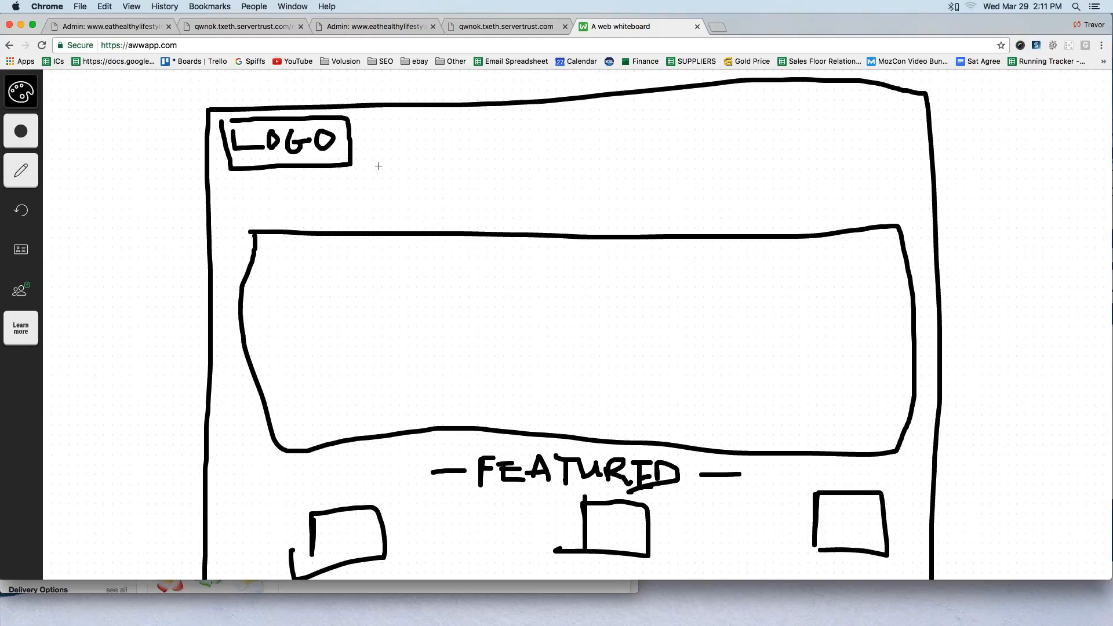
Draw a row of four narrow menu boxes beside the logo, above the banner frame
mouse_move(377, 163)
mouse_down()
mouse_move(445, 170)
mouse_move(382, 176)
mouse_move(379, 163)
mouse_up()
mouse_move(469, 173)
mouse_down()
mouse_move(469, 158)
mouse_move(566, 158)
mouse_move(559, 175)
mouse_move(471, 174)
mouse_up()
mouse_move(605, 155)
mouse_down()
mouse_move(605, 168)
mouse_move(642, 155)
mouse_move(686, 174)
mouse_move(601, 179)
mouse_move(601, 161)
mouse_up()
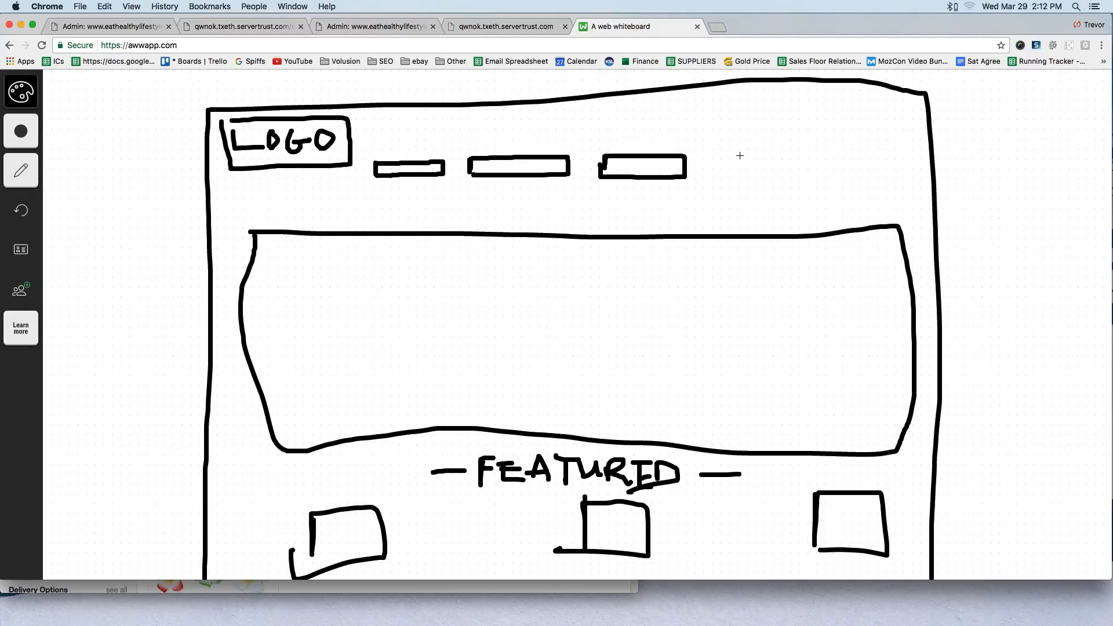
mouse_move(726, 156)
mouse_down()
mouse_move(811, 165)
mouse_move(796, 177)
mouse_move(727, 170)
mouse_move(727, 157)
mouse_up()
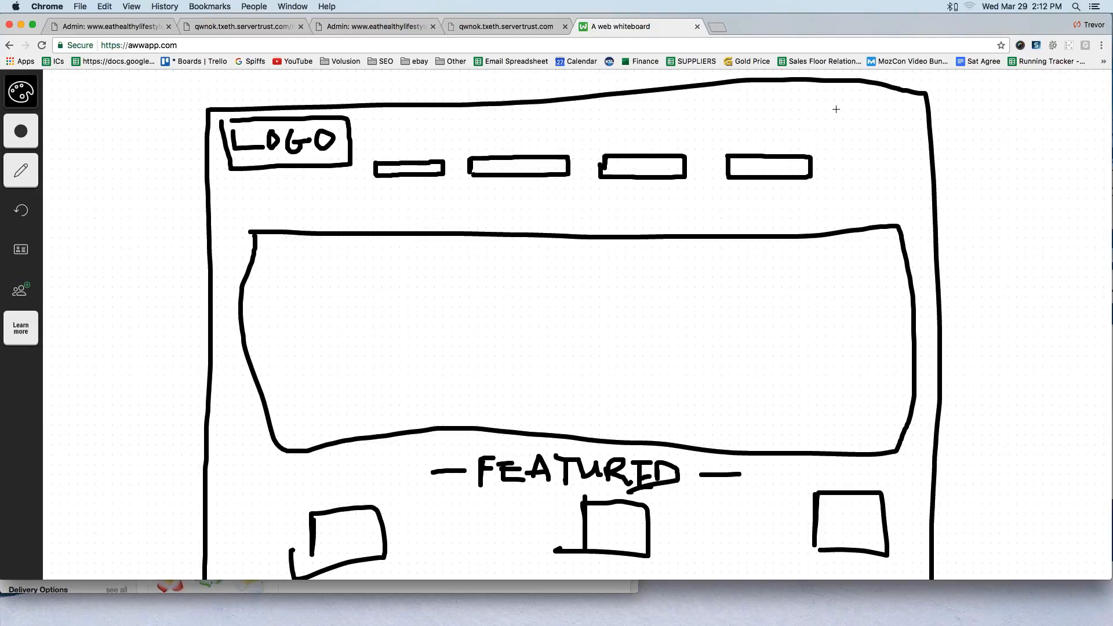
Draw an arrow to the rightmost menu box and label it "Computers"
mouse_move(833, 109)
mouse_down()
mouse_move(784, 142)
mouse_move(808, 134)
mouse_up()
mouse_move(856, 104)
mouse_down()
mouse_move(843, 116)
mouse_move(900, 120)
mouse_move(922, 107)
mouse_move(910, 118)
mouse_move(935, 119)
mouse_move(968, 99)
mouse_up()
click(903, 116)
mouse_move(966, 107)
mouse_down()
mouse_move(1004, 98)
mouse_move(1009, 117)
mouse_up()
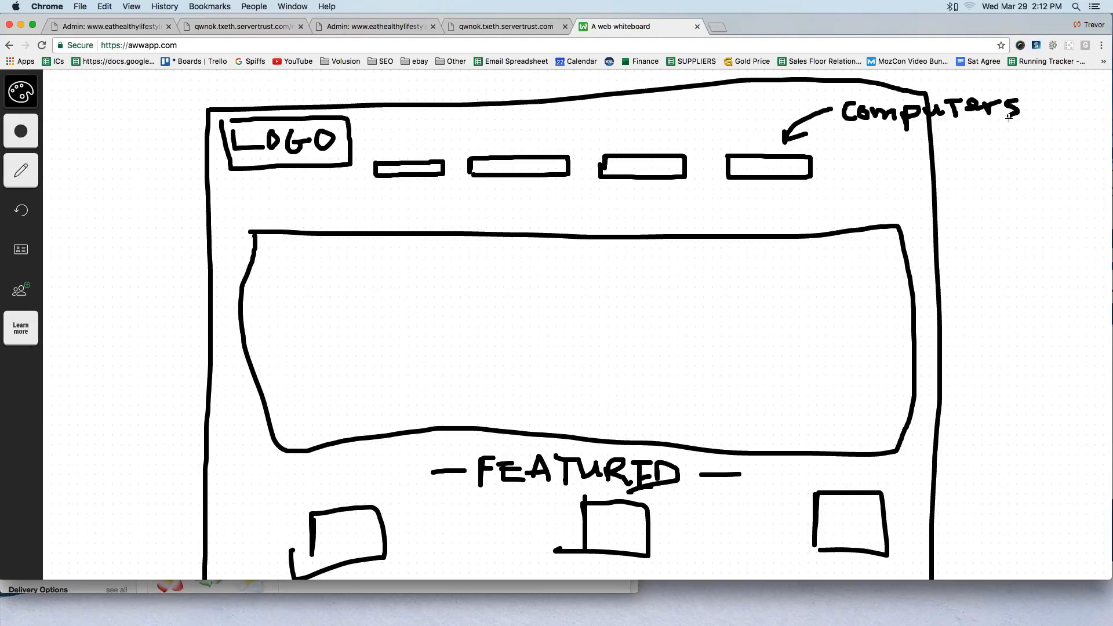
Label the third menu box "Phones" and the second one "TVs", each with an arrow
mouse_move(629, 148)
mouse_down()
mouse_move(663, 114)
mouse_move(629, 147)
mouse_move(644, 143)
mouse_up()
mouse_move(675, 101)
mouse_down()
mouse_move(673, 121)
mouse_move(676, 101)
mouse_move(690, 122)
mouse_up()
mouse_move(691, 114)
mouse_down()
mouse_move(706, 121)
mouse_move(757, 104)
mouse_move(762, 115)
mouse_up()
drag(488, 123, 513, 155)
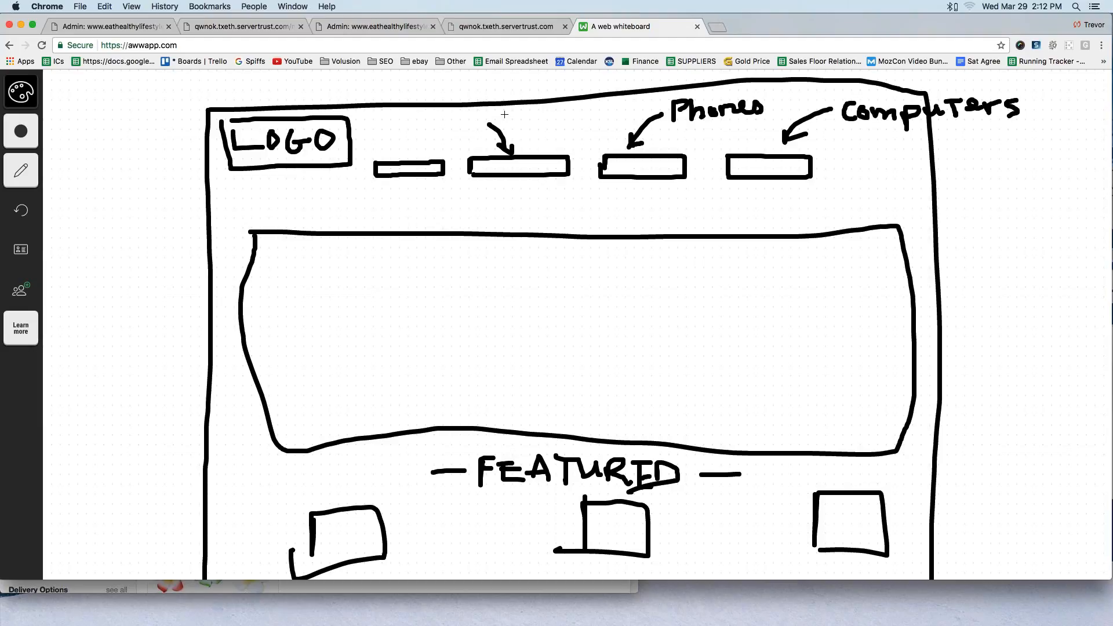
mouse_move(505, 112)
mouse_down()
mouse_move(505, 126)
mouse_move(523, 107)
mouse_move(536, 128)
mouse_up()
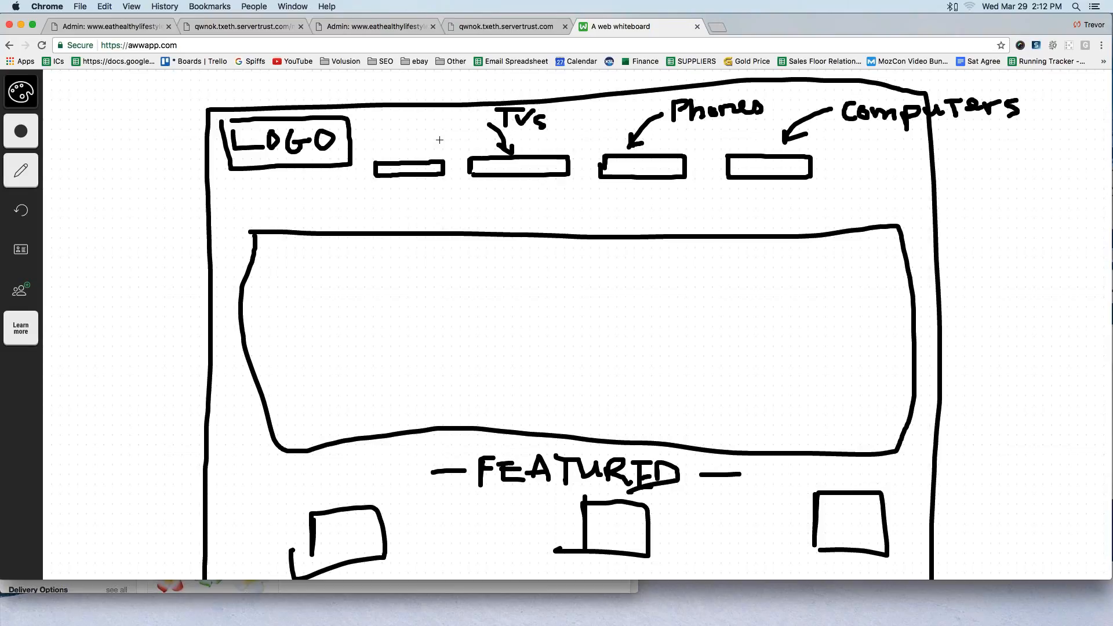
Draw an arrow to the first menu box and label it "Routers"
mouse_move(390, 127)
mouse_down()
mouse_move(389, 156)
mouse_move(399, 143)
mouse_up()
mouse_move(357, 78)
mouse_down()
mouse_move(357, 99)
mouse_move(371, 81)
mouse_move(374, 99)
mouse_move(416, 85)
mouse_up()
click(384, 85)
mouse_move(415, 89)
mouse_down()
mouse_move(439, 96)
mouse_move(456, 81)
mouse_move(446, 99)
mouse_up()
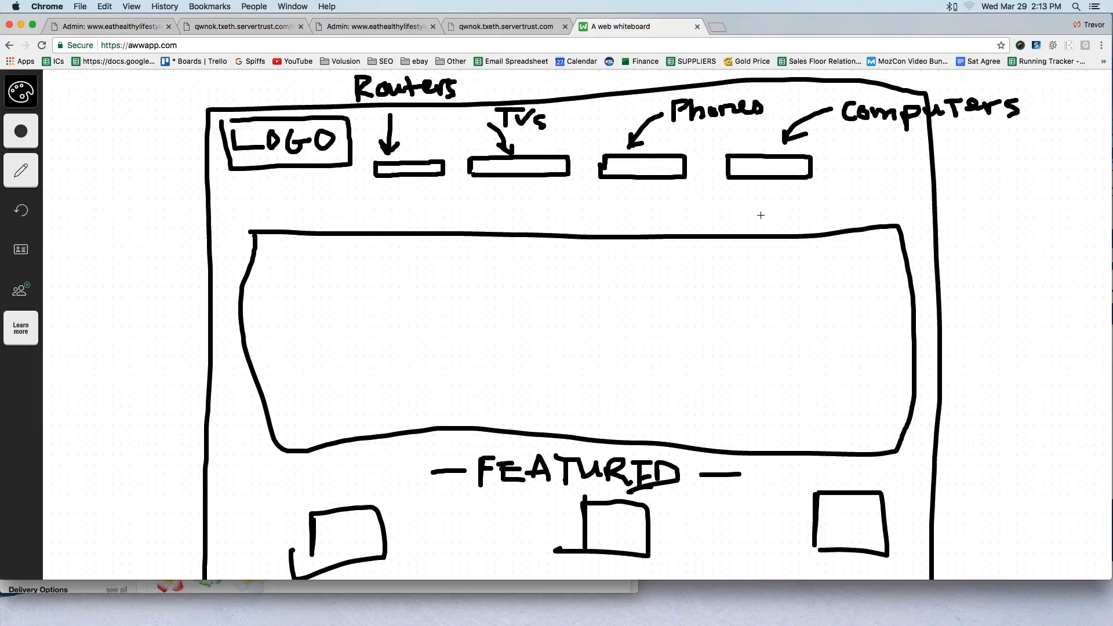
In red, draw a dropdown box below the Computers menu box and fill it with four item lines
mouse_move(21, 91)
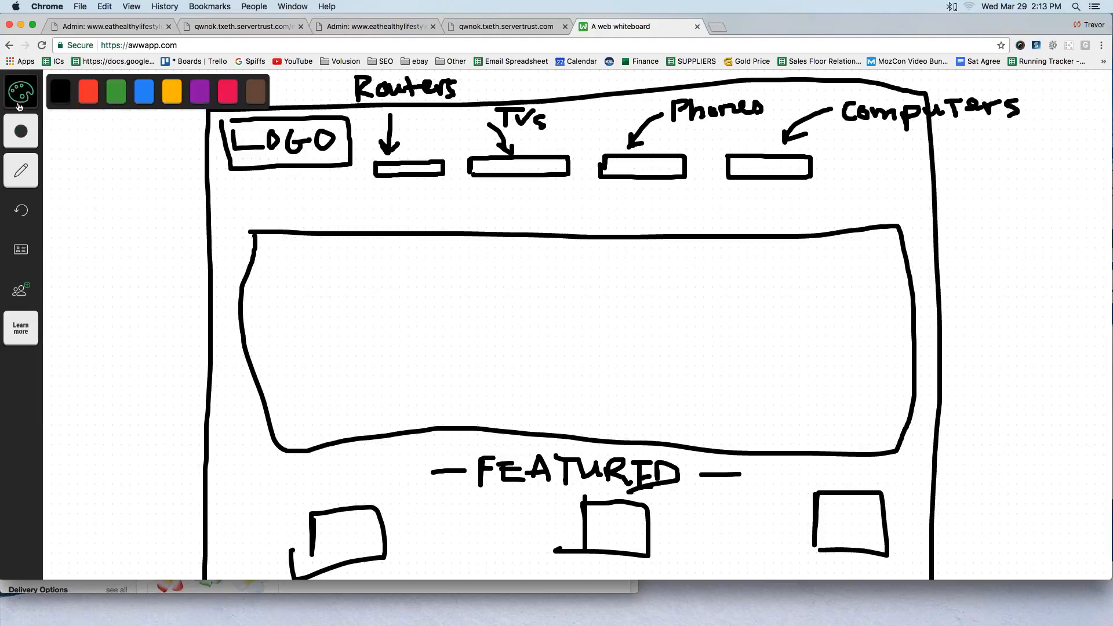
click(110, 97)
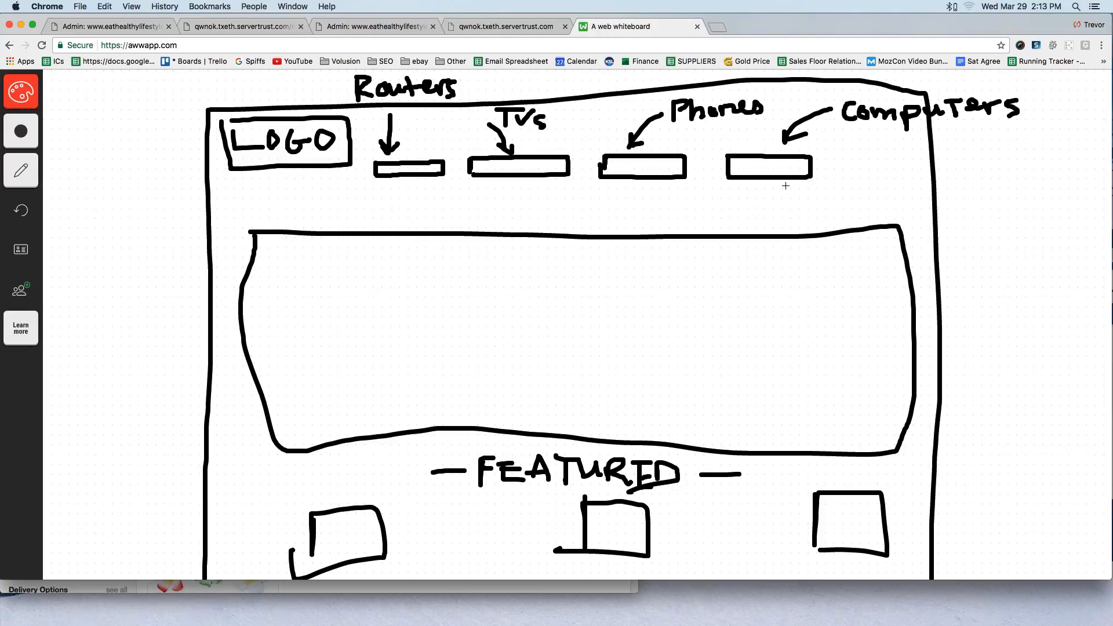
click(730, 181)
mouse_move(731, 180)
mouse_down()
mouse_move(729, 258)
mouse_move(852, 264)
mouse_move(847, 191)
mouse_move(808, 178)
mouse_up()
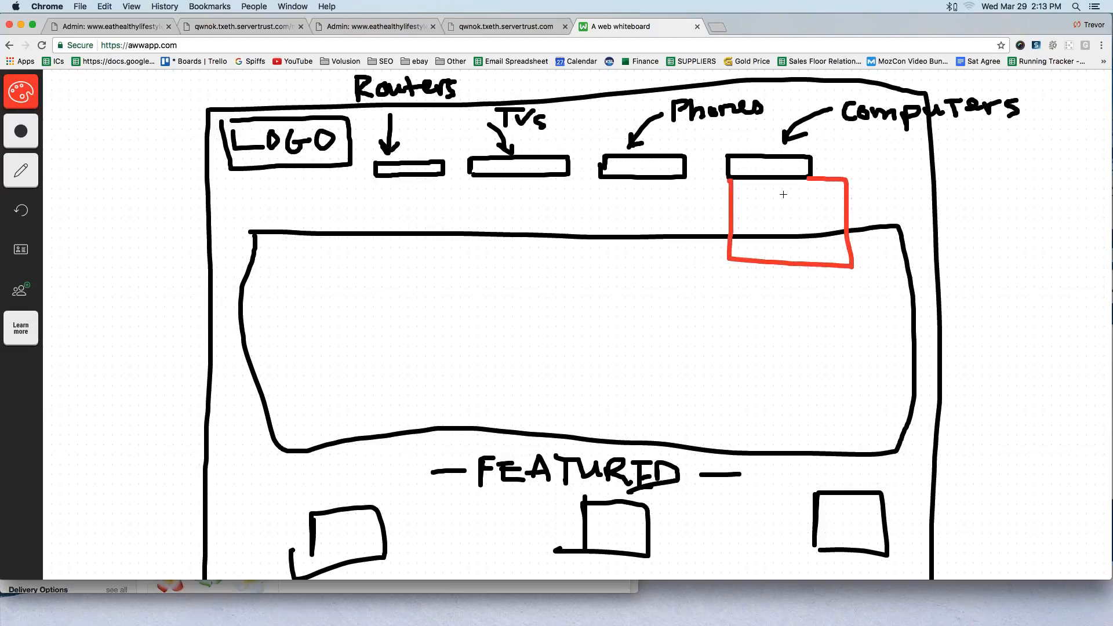
mouse_move(743, 190)
mouse_down()
mouse_move(800, 191)
mouse_move(796, 223)
mouse_move(805, 223)
mouse_up()
drag(746, 242, 795, 246)
Point arrows at the first two dropdown lines and label them "Keyb." and "Mon."
mouse_move(868, 156)
mouse_down()
mouse_move(819, 186)
mouse_move(842, 184)
mouse_up()
mouse_move(880, 146)
mouse_down()
mouse_move(880, 169)
mouse_move(922, 166)
mouse_move(931, 149)
mouse_move(949, 157)
mouse_up()
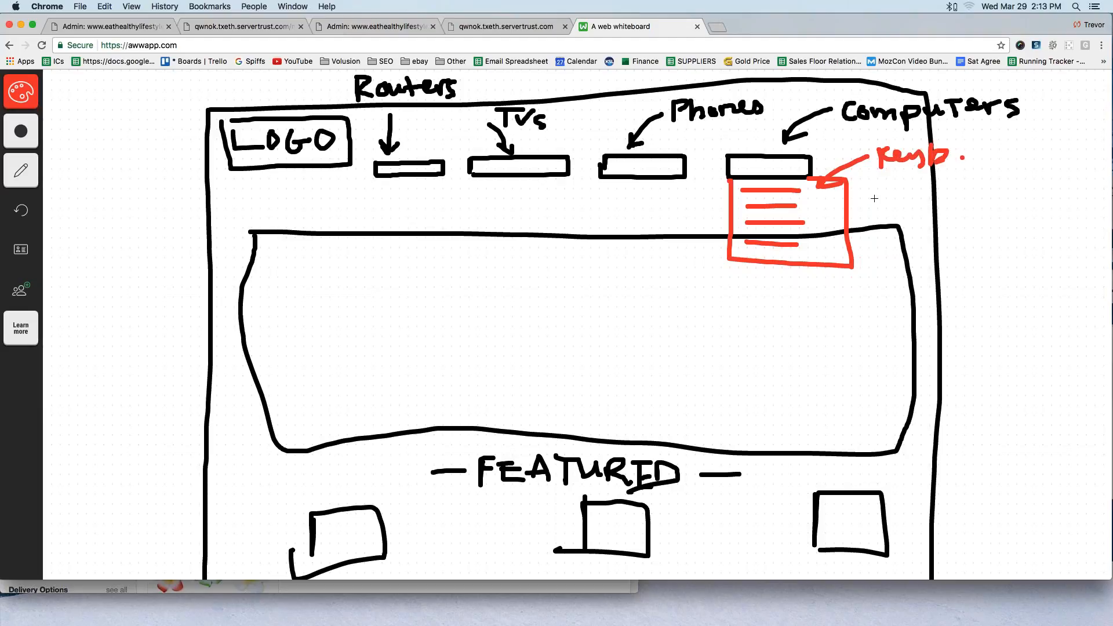
mouse_move(879, 196)
mouse_down()
mouse_move(810, 205)
mouse_move(902, 196)
mouse_move(923, 181)
mouse_move(961, 191)
mouse_up()
click(961, 192)
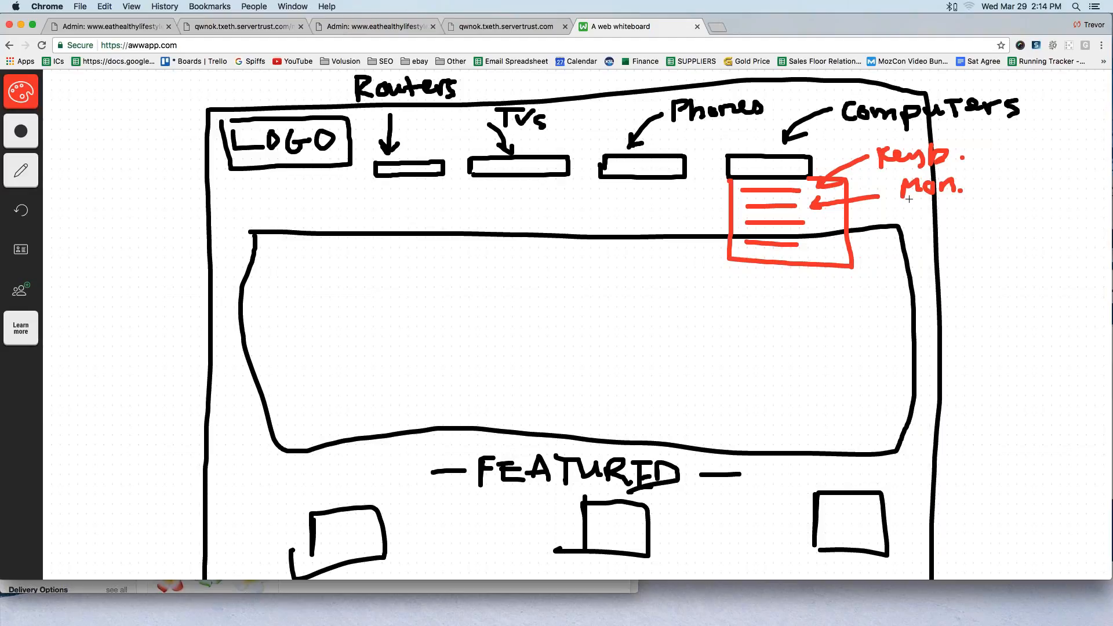
Draw a red flyout submenu box extending to the right of the dropdown and fill it with five item lines
mouse_move(850, 207)
mouse_down()
mouse_move(995, 207)
mouse_move(999, 357)
mouse_move(868, 343)
mouse_move(861, 262)
mouse_move(951, 230)
mouse_up()
drag(888, 255, 958, 254)
drag(899, 288, 964, 287)
mouse_move(903, 313)
mouse_down()
mouse_move(970, 316)
mouse_move(971, 337)
mouse_up()
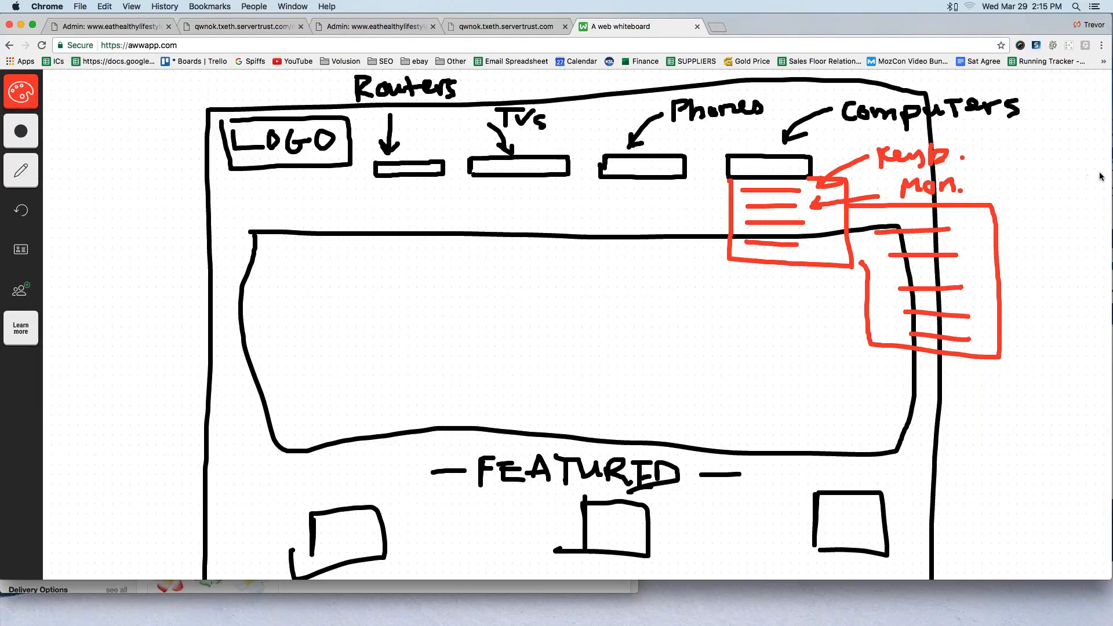
Return to the store admin's new category form and change the category name to "Computers"
click(102, 25)
click(244, 26)
click(357, 26)
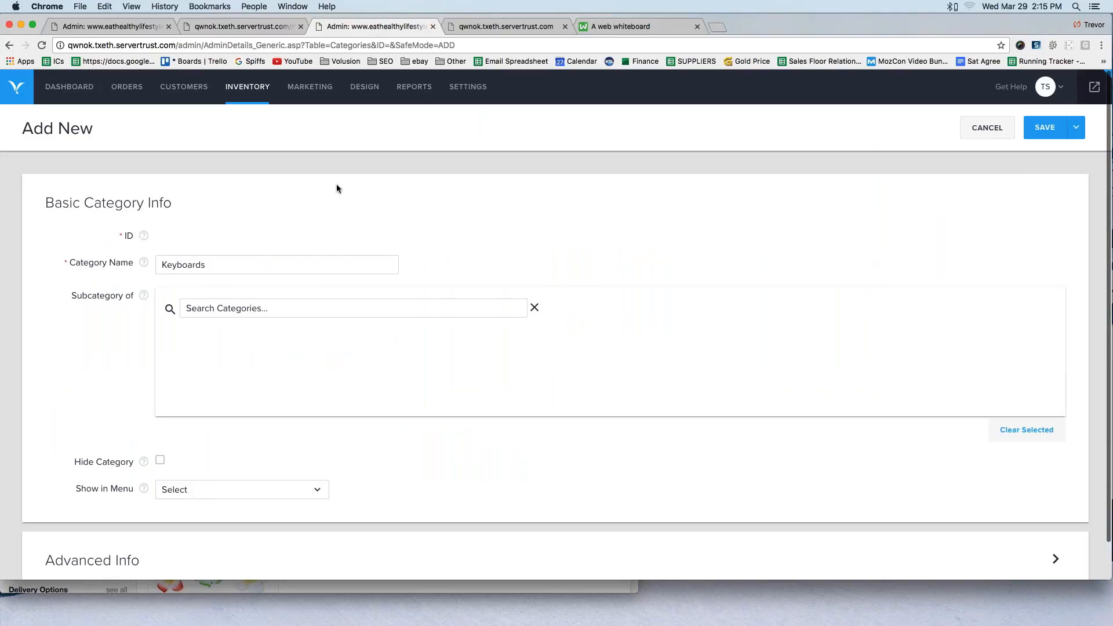
drag(219, 264, 152, 258)
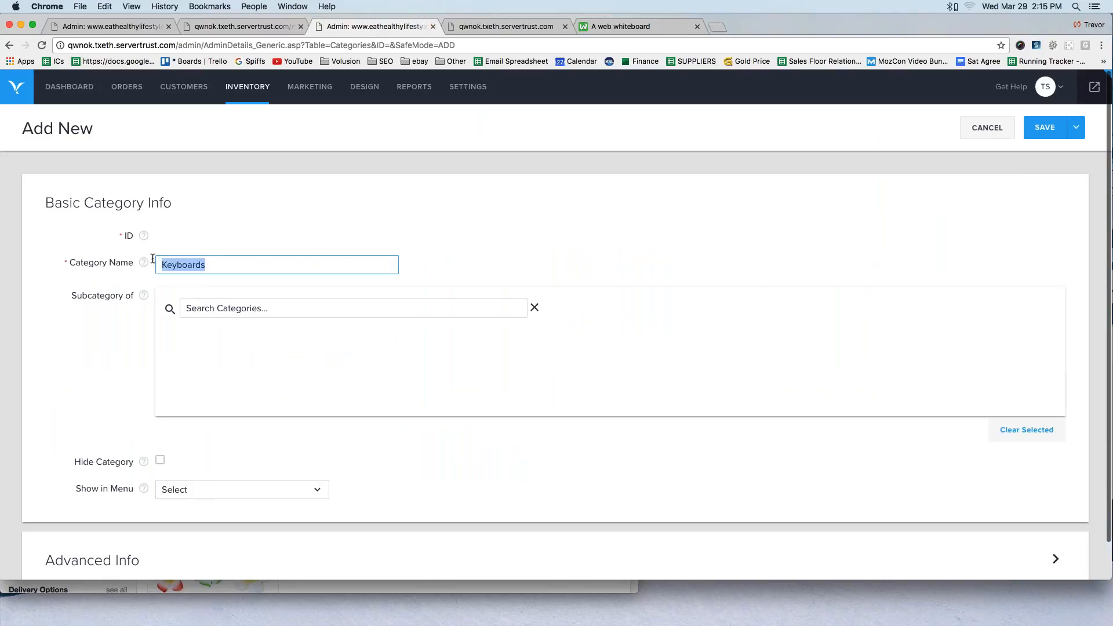
text(Computers)
key(Tab)
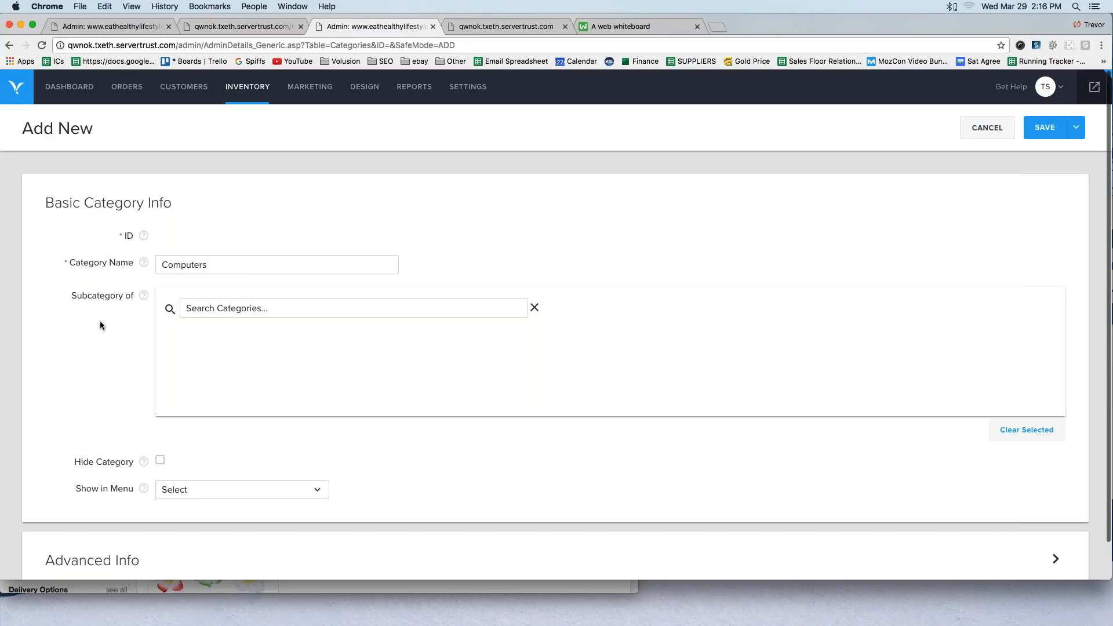
mouse_move(95, 314)
mouse_down()
mouse_move(106, 312)
mouse_move(92, 315)
mouse_up()
drag(167, 293, 332, 413)
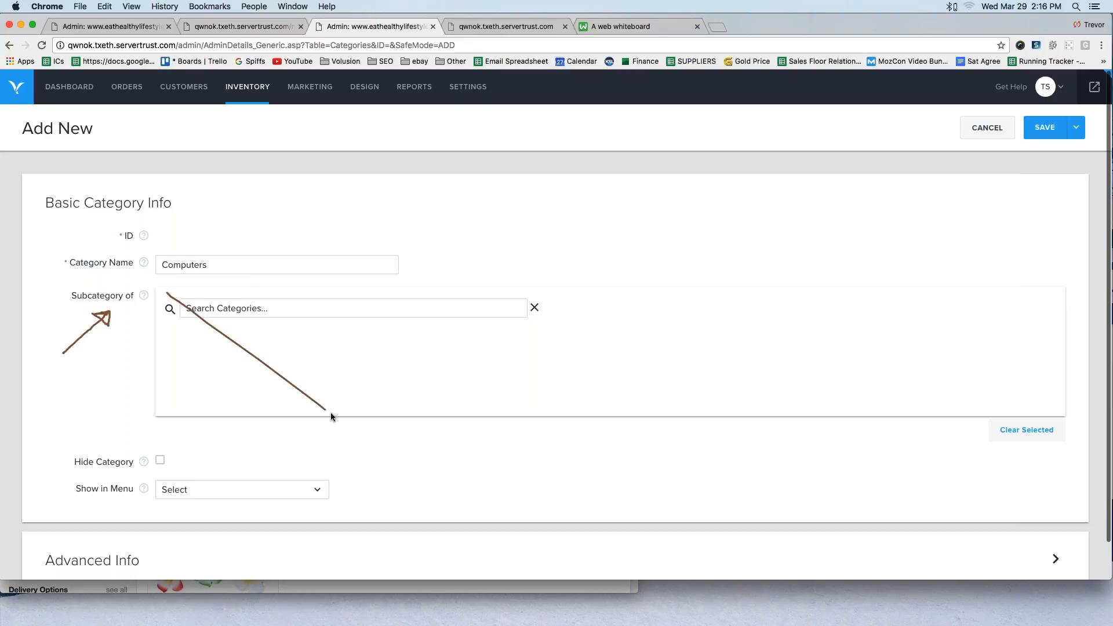
drag(329, 293, 161, 409)
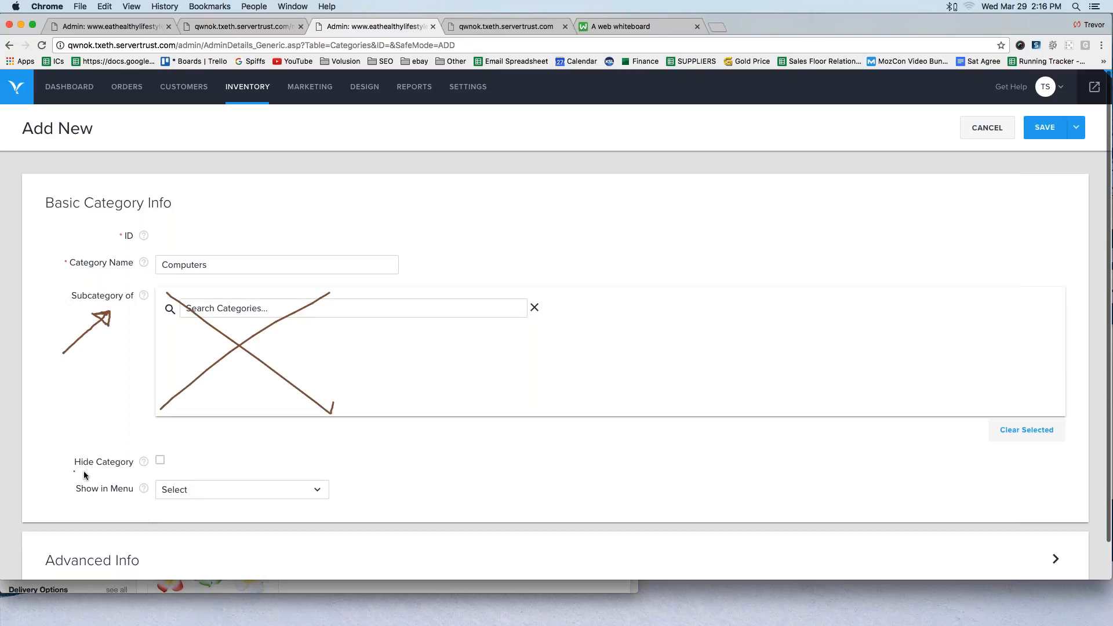
mouse_move(202, 467)
mouse_down()
mouse_move(51, 462)
mouse_move(139, 468)
mouse_move(94, 473)
mouse_up()
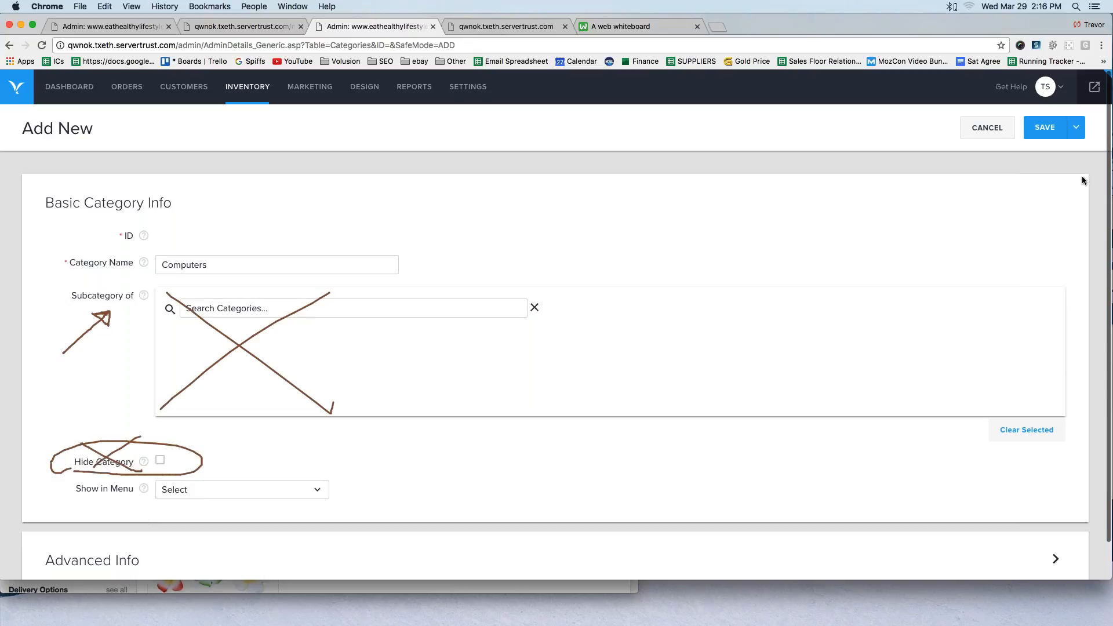
Set the Computers category to show in the Top Categories menu
drag(215, 264, 157, 265)
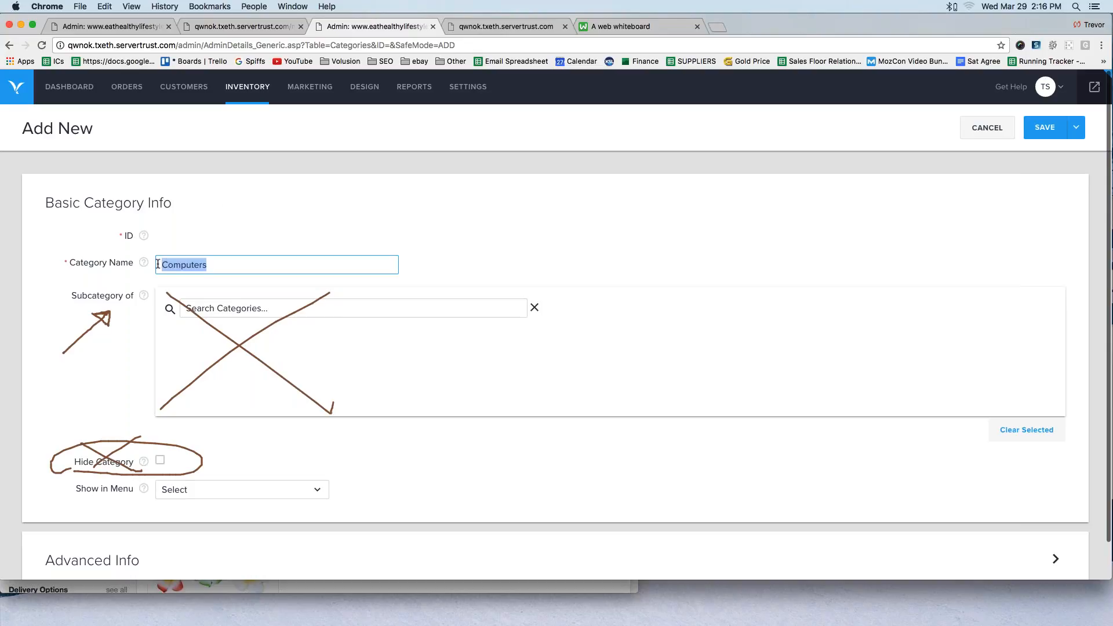
click(229, 494)
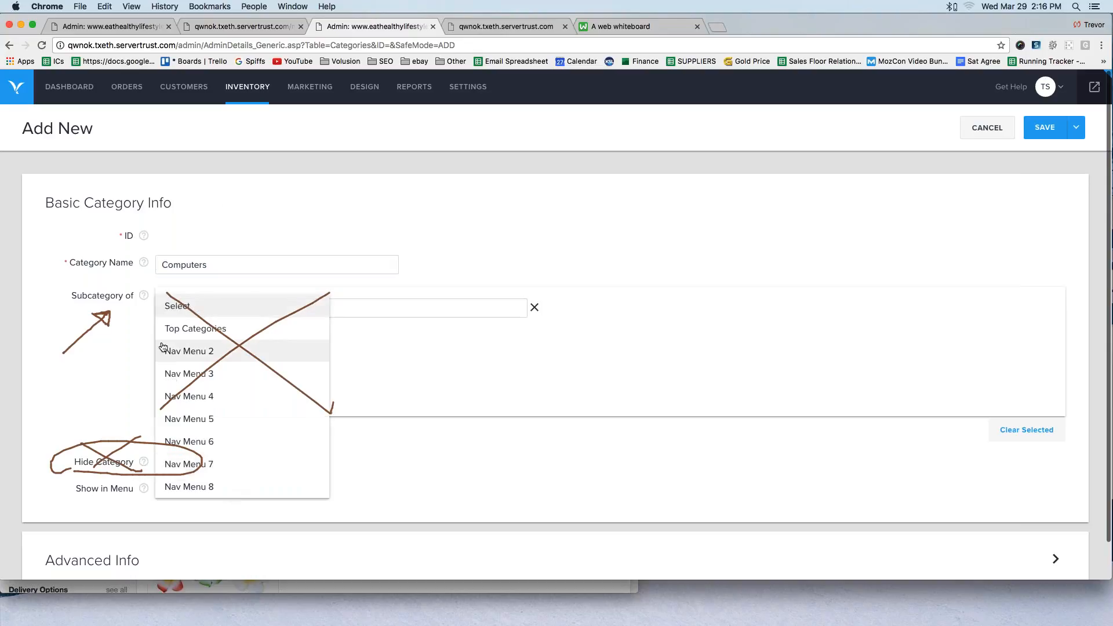
click(179, 338)
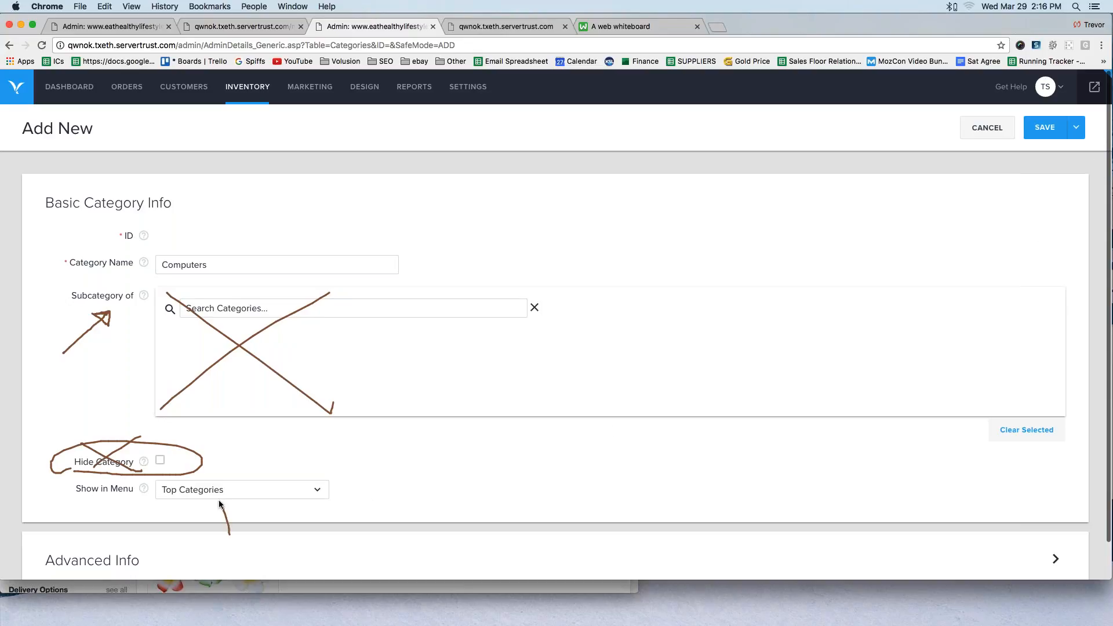
drag(214, 506, 225, 503)
mouse_move(172, 503)
mouse_down()
mouse_move(238, 499)
mouse_move(203, 475)
mouse_move(167, 510)
mouse_up()
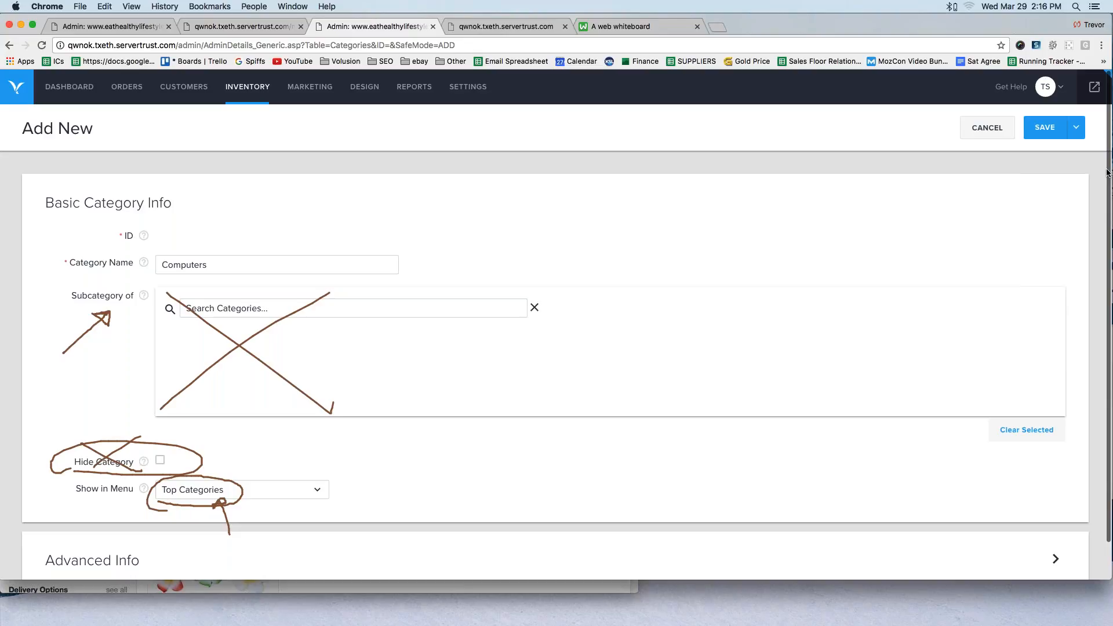
key(Escape)
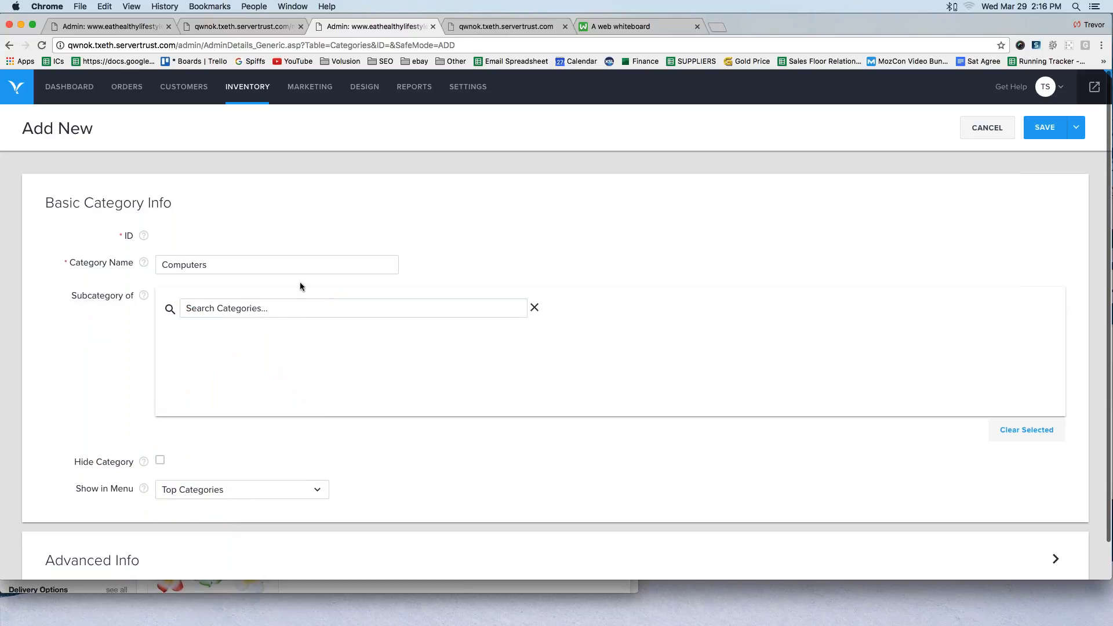
scroll(68, 308, down, 1)
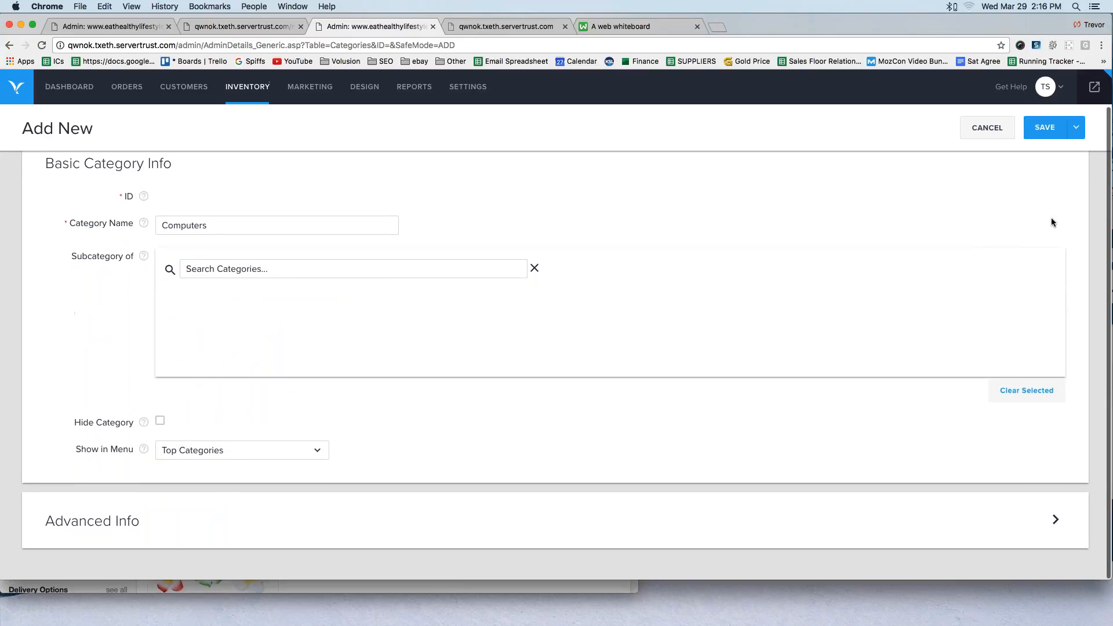
drag(143, 504, 22, 525)
drag(128, 502, 22, 491)
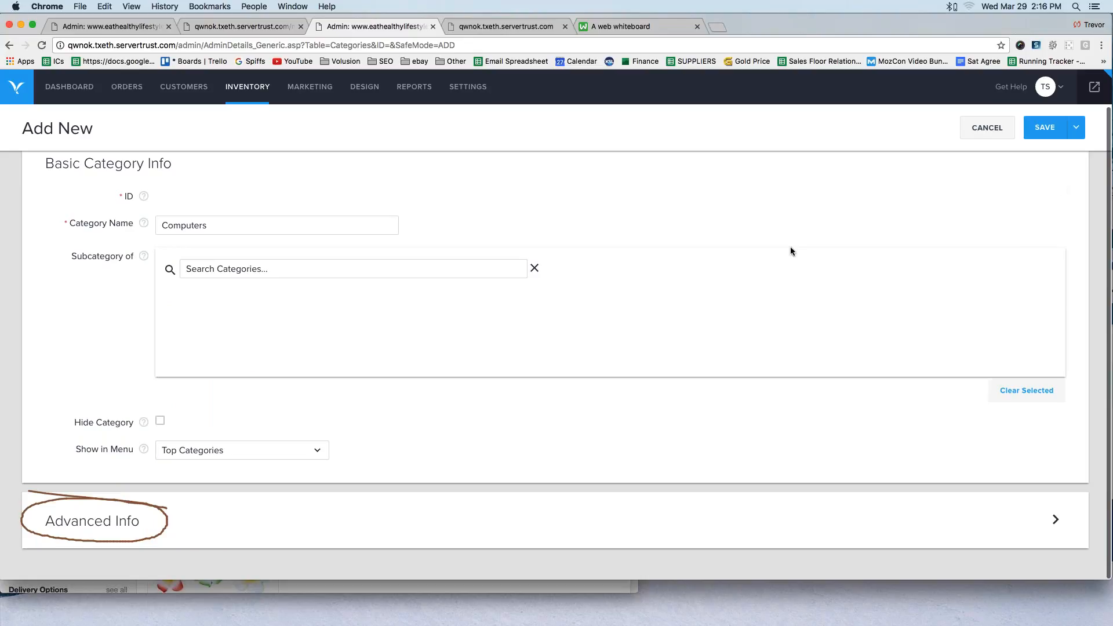
Expand the new category's Advanced Info section to reach its category description fields
click(168, 540)
click(116, 527)
click(94, 526)
scroll(109, 499, down, 6)
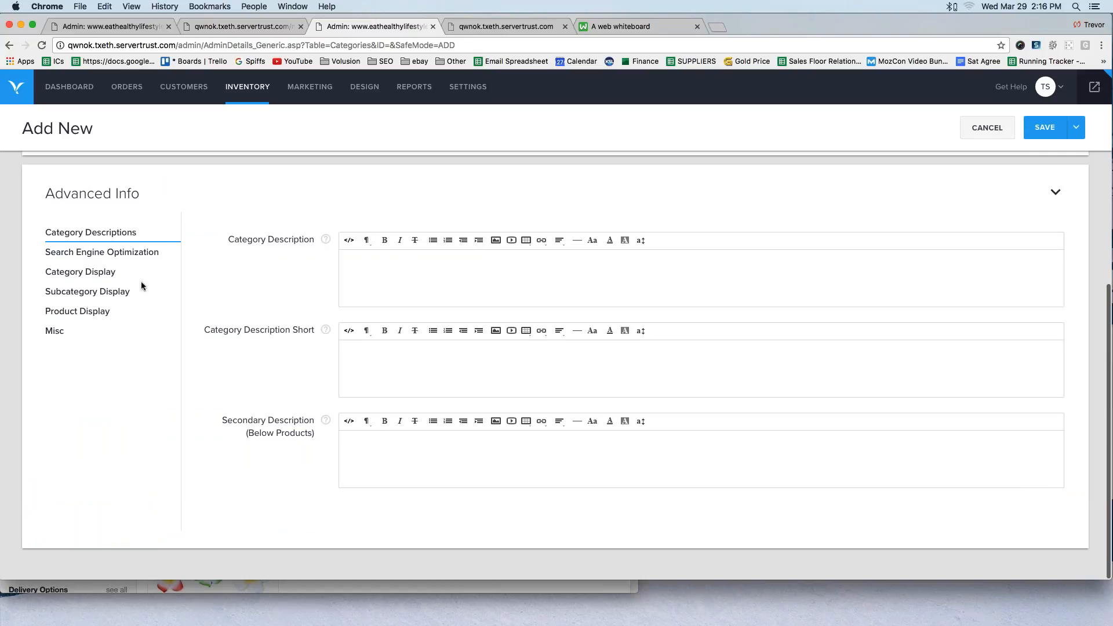
In the new category's product display settings, set Product Display Mode to Responsive Grid
click(74, 312)
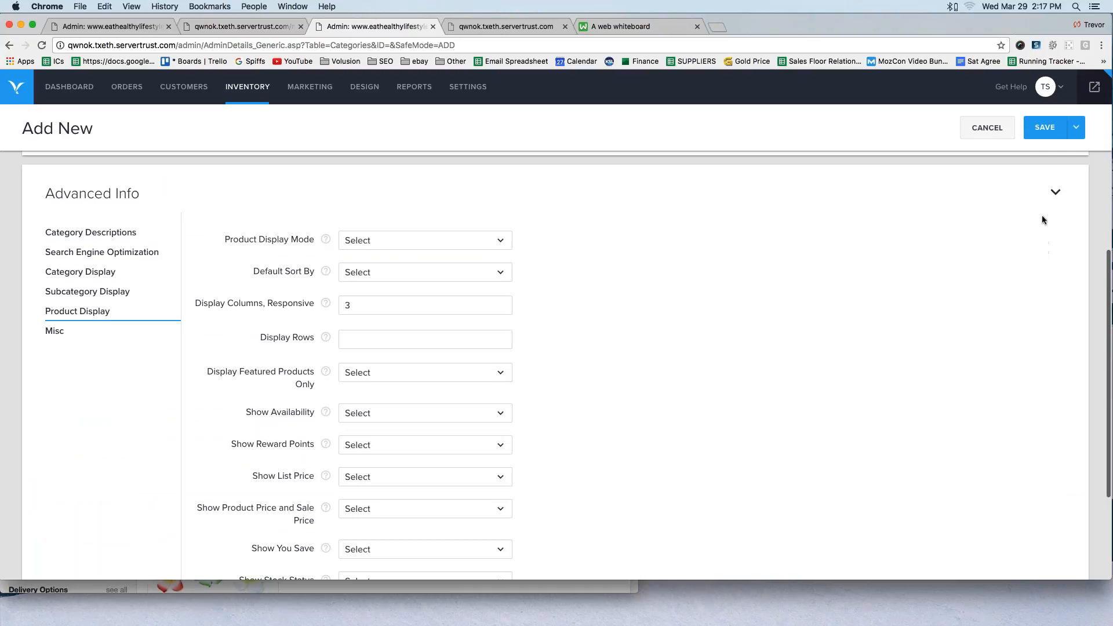
mouse_move(32, 311)
mouse_down()
mouse_move(104, 328)
mouse_move(58, 300)
mouse_move(22, 325)
mouse_up()
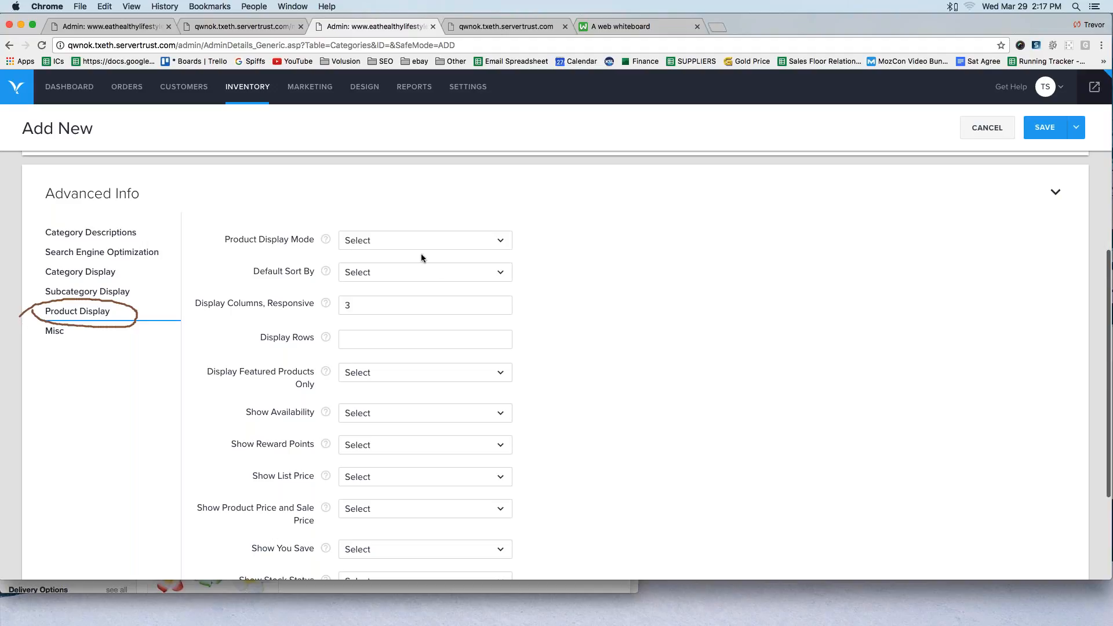
mouse_move(526, 220)
mouse_down()
mouse_move(340, 211)
mouse_move(202, 238)
mouse_up()
drag(276, 258, 424, 262)
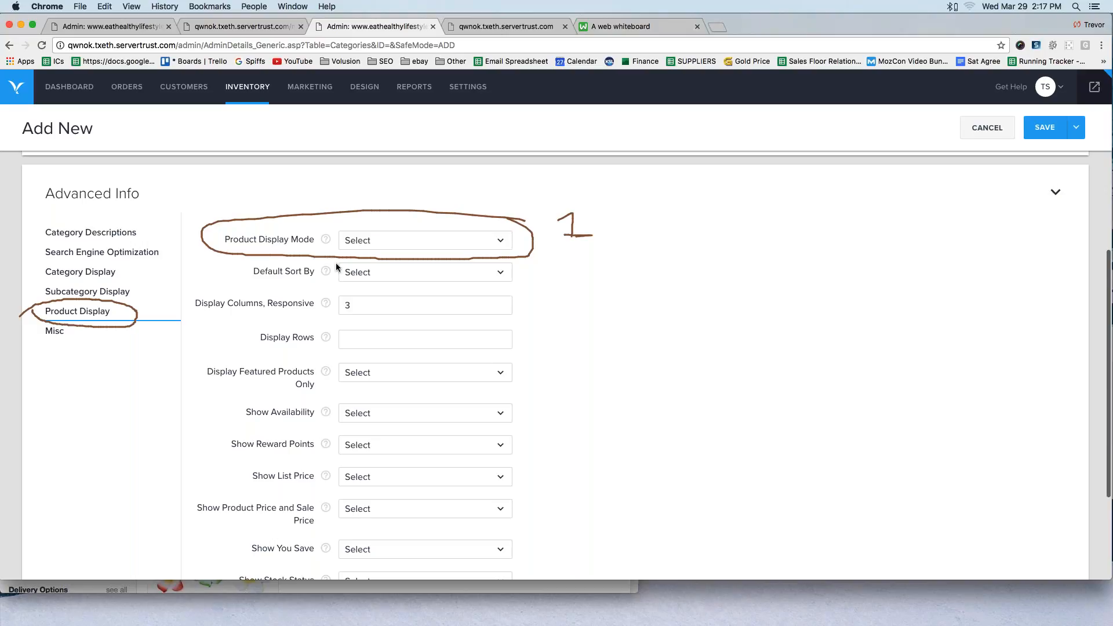
click(359, 241)
click(386, 288)
scroll(555, 365, up, 1)
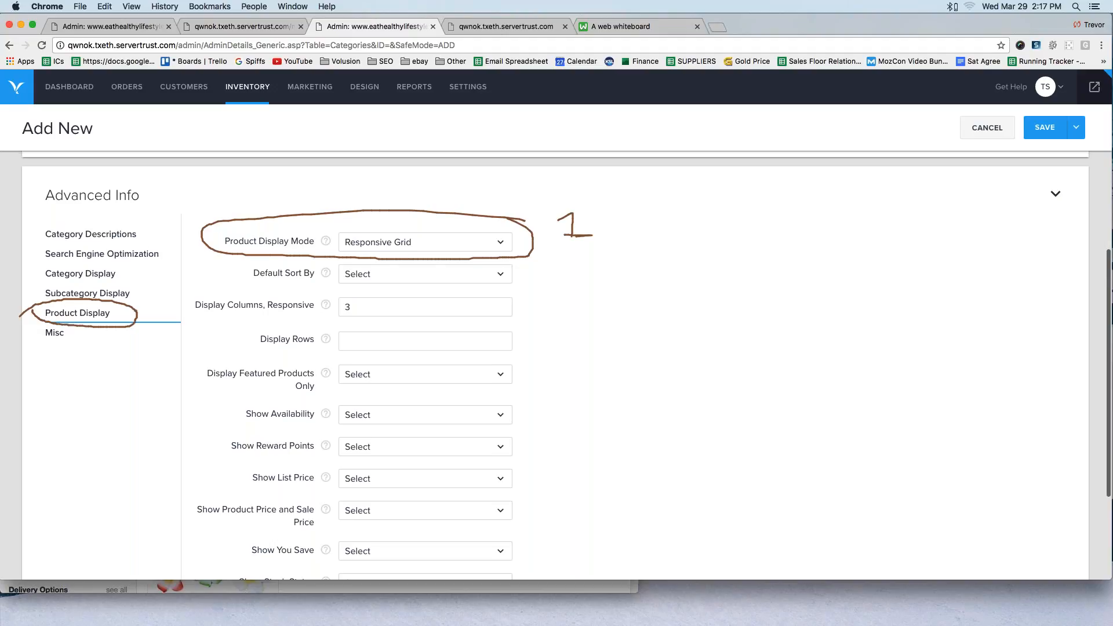
click(1096, 179)
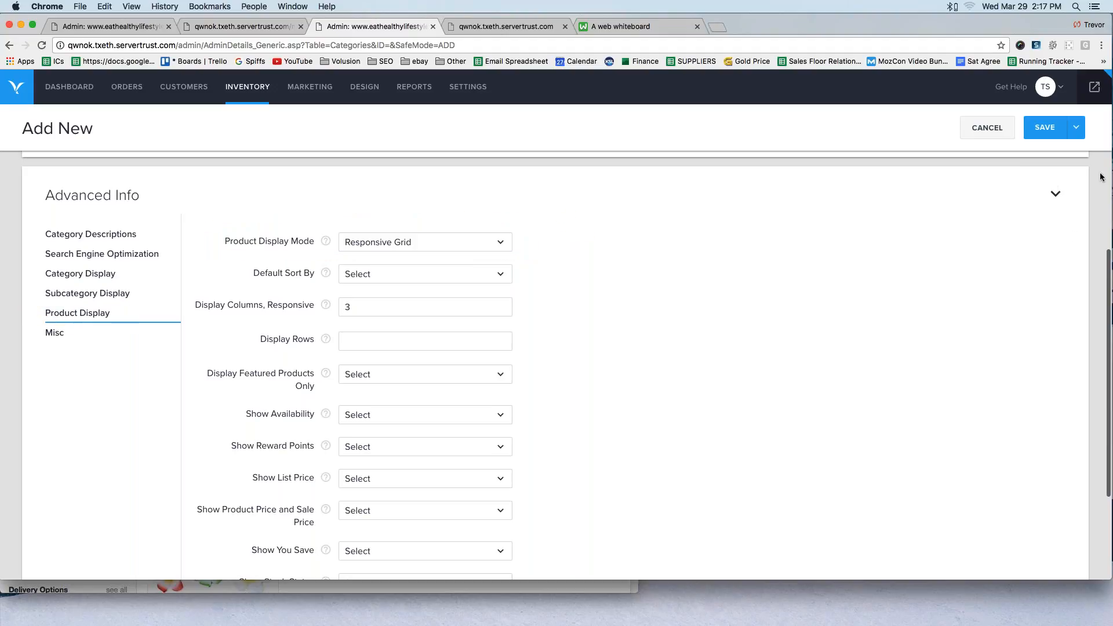
Set both Show Description and Show Description Short to N, and save the Computers category
scroll(539, 249, down, 2)
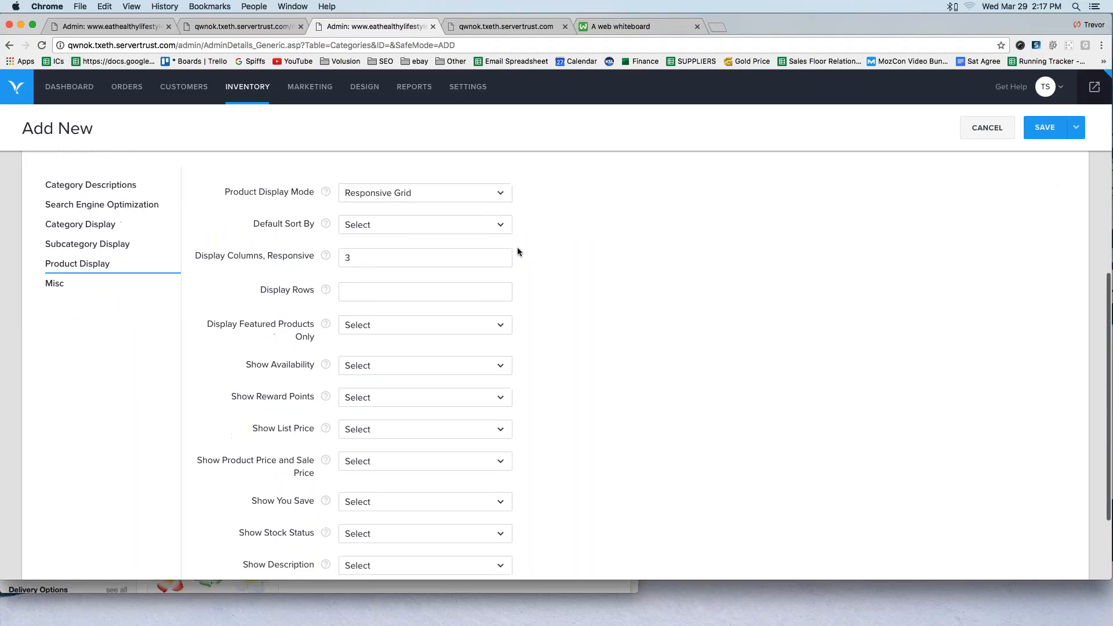
scroll(517, 247, down, 3)
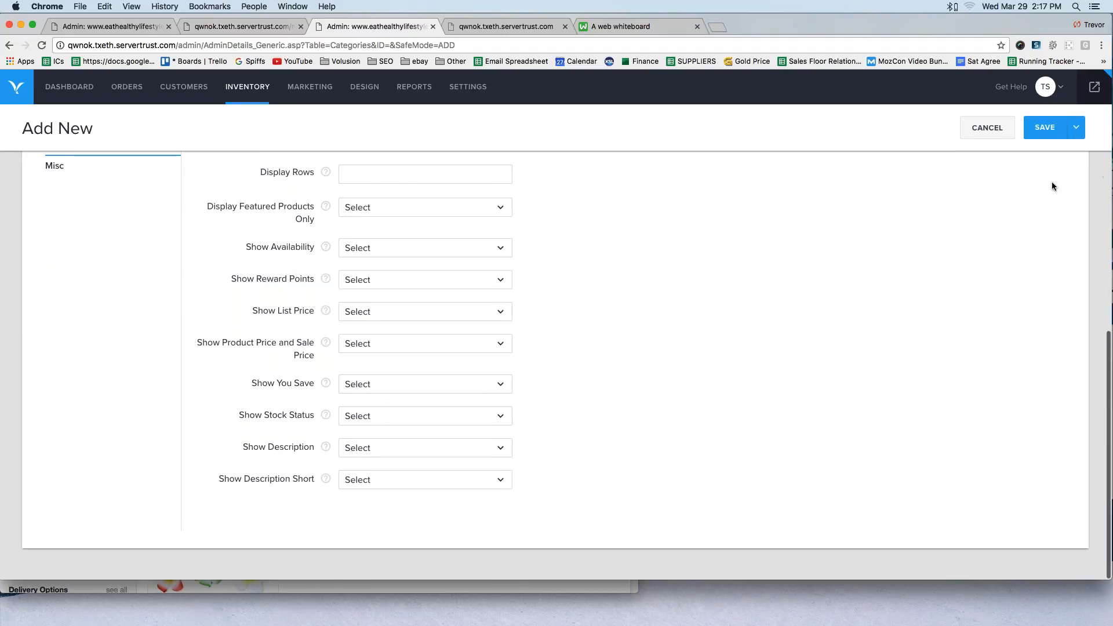
drag(535, 432, 551, 433)
mouse_move(219, 446)
mouse_down()
mouse_move(228, 457)
mouse_move(197, 489)
mouse_up()
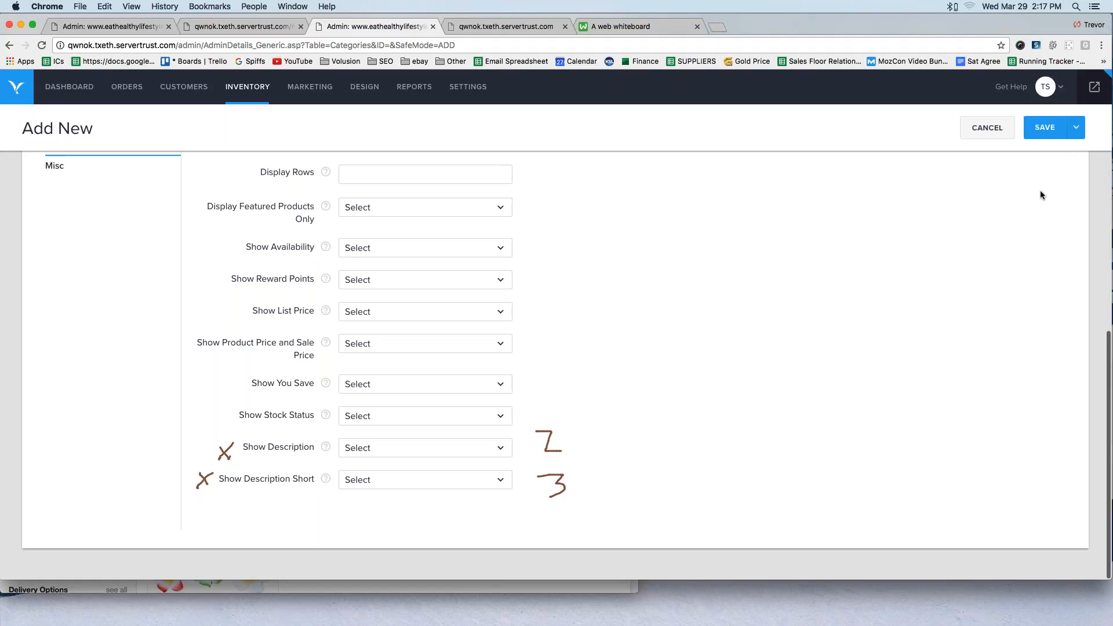
click(357, 455)
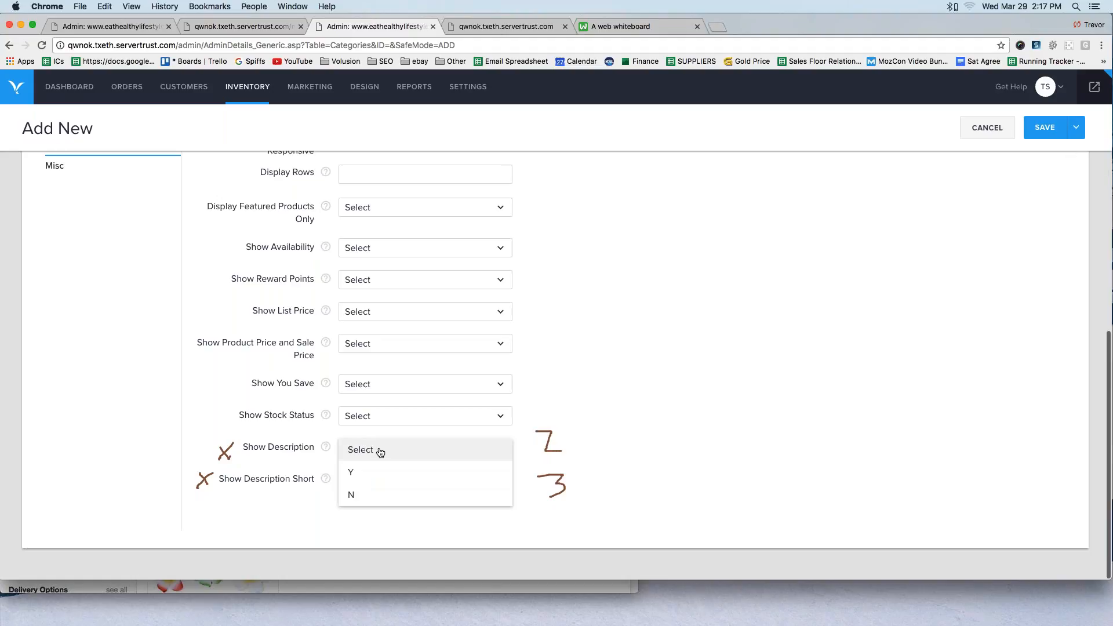
click(367, 496)
click(369, 482)
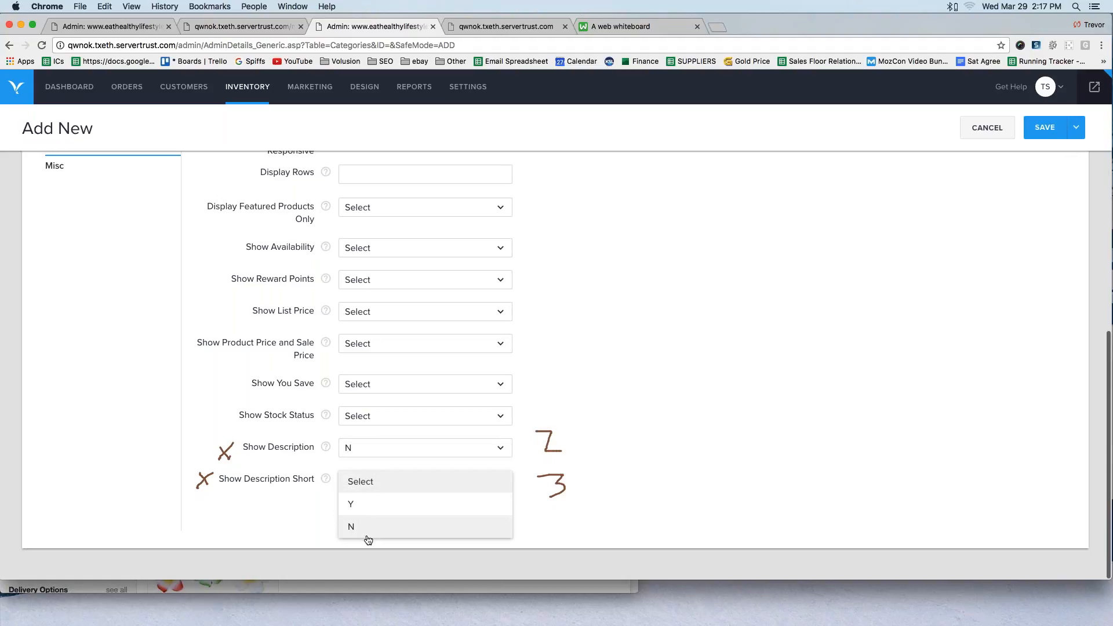
click(368, 528)
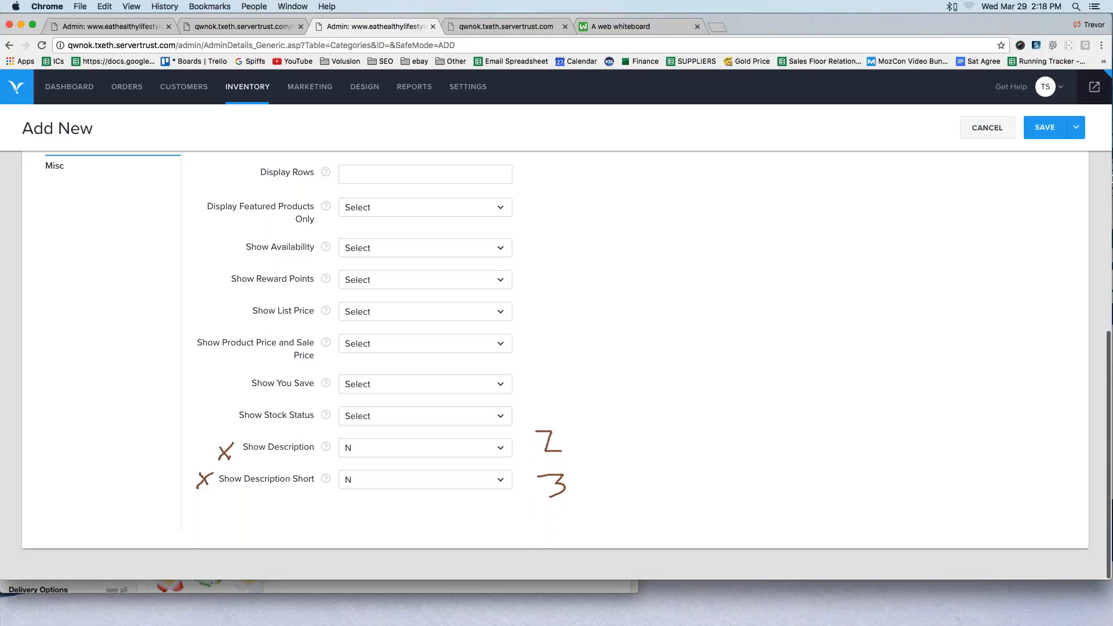
click(1103, 177)
click(1049, 133)
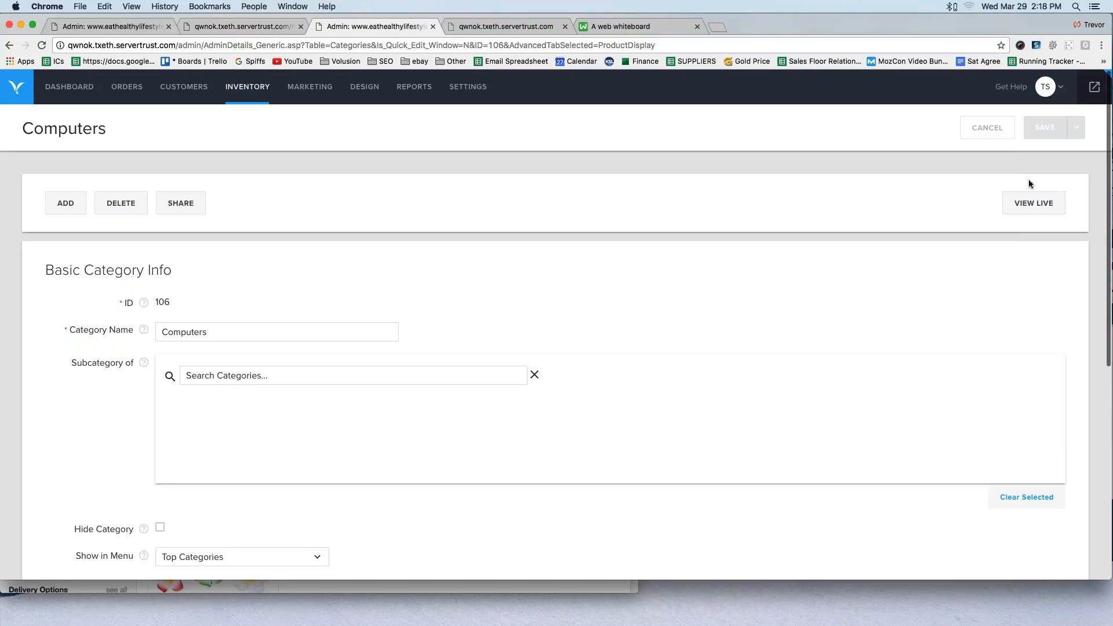
Open the live storefront and check its navigation bar for the Computers category
mouse_move(940, 229)
mouse_down()
mouse_move(1086, 103)
mouse_move(1062, 101)
mouse_up()
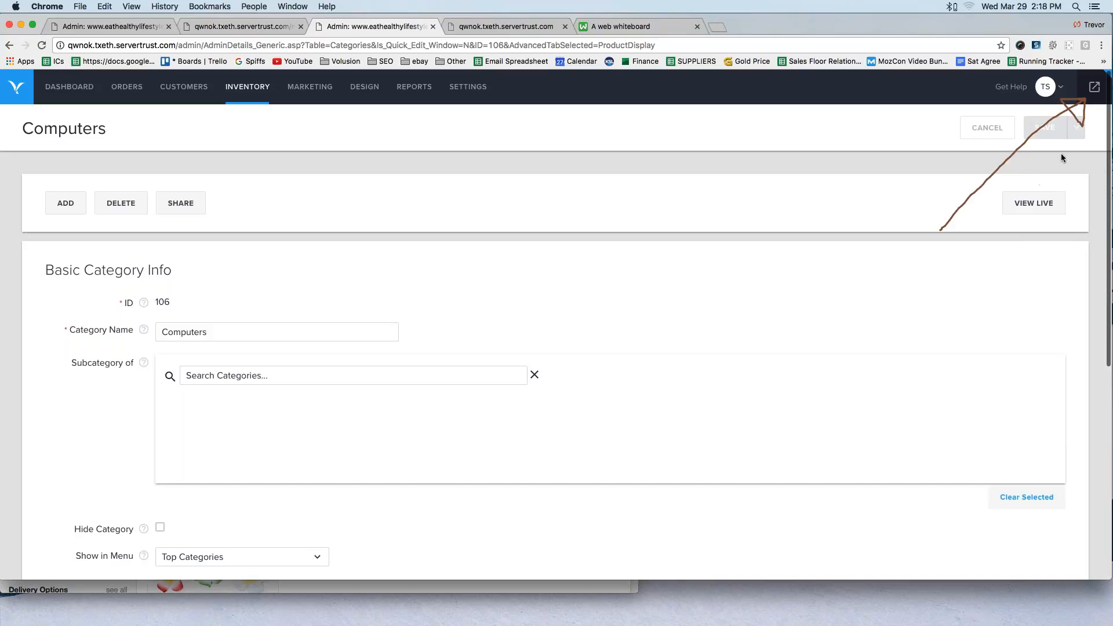
click(1094, 88)
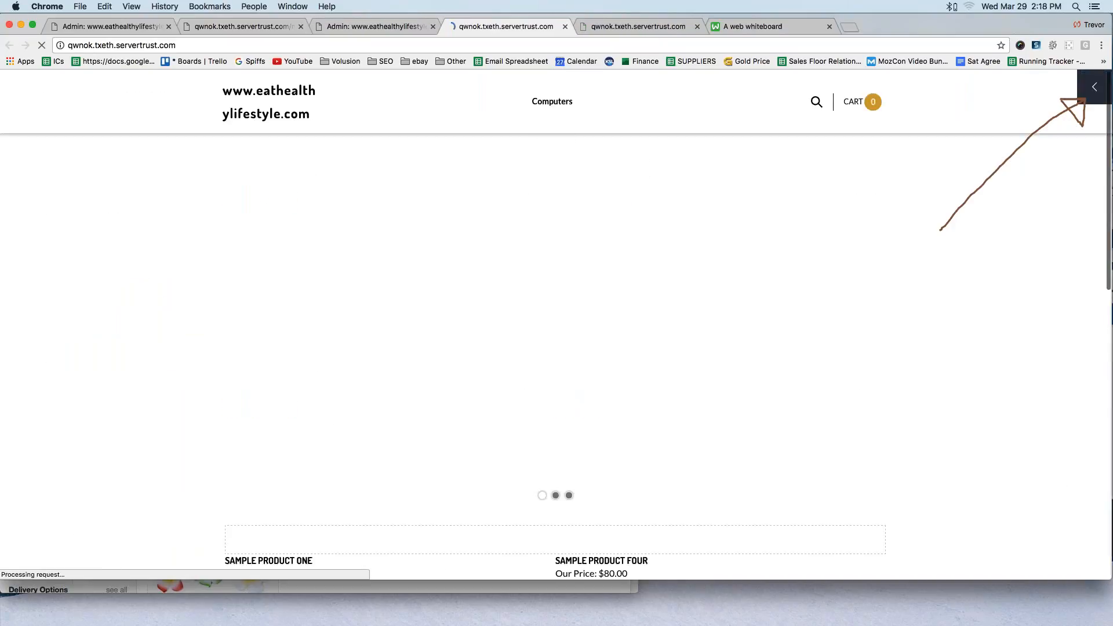
scroll(1099, 263, down, 4)
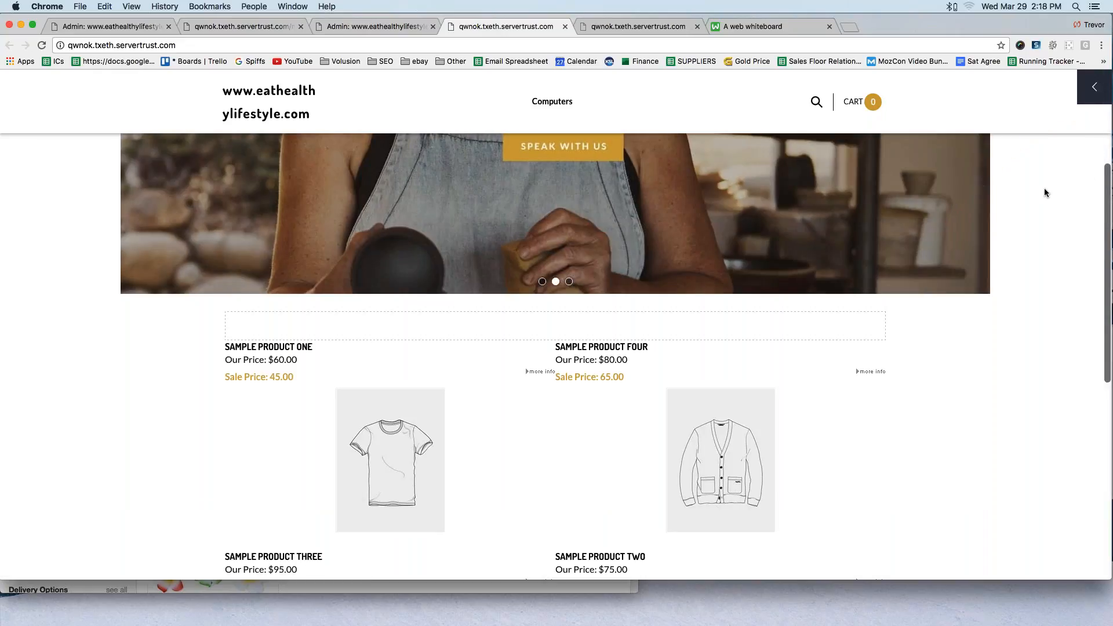
mouse_move(625, 86)
mouse_down()
mouse_move(510, 93)
mouse_move(606, 121)
mouse_up()
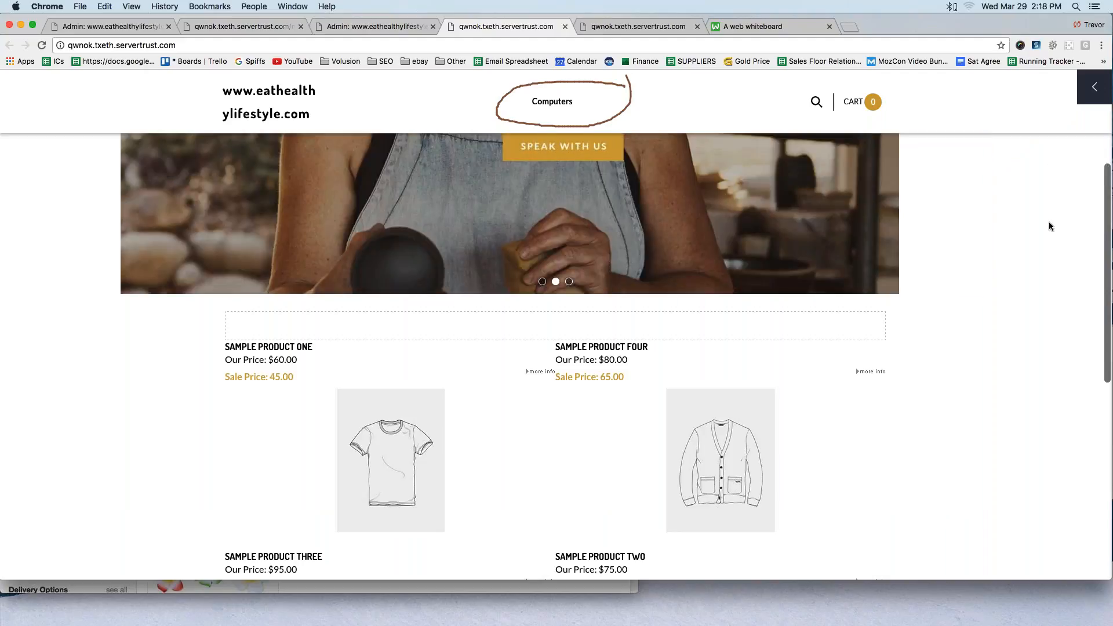
key(Escape)
scroll(365, 174, up, 2)
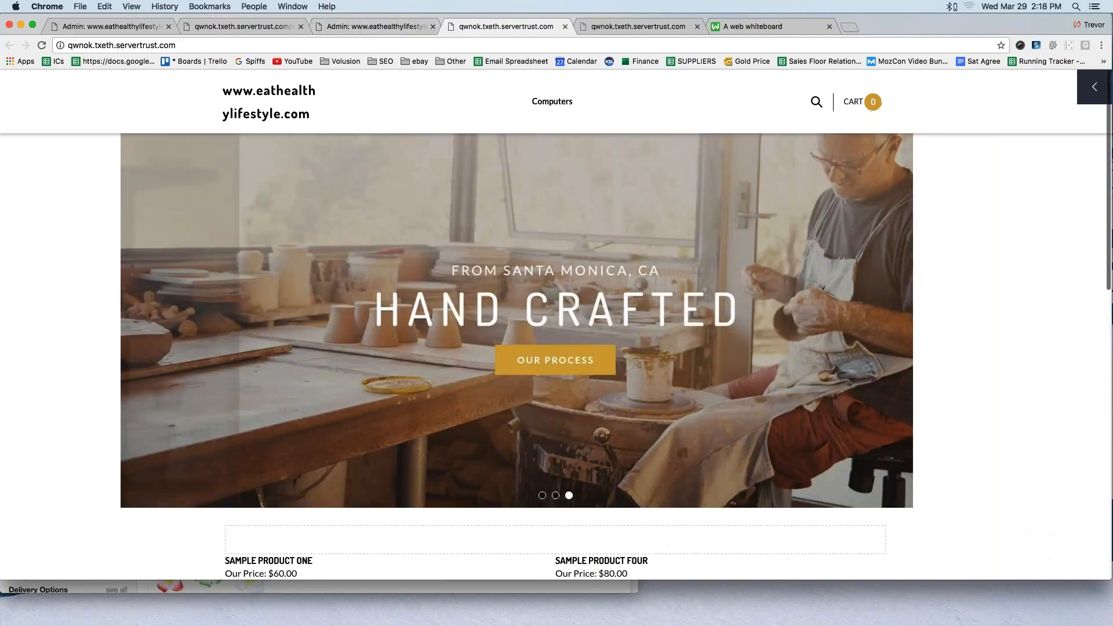
Return from the storefront to the admin dashboard and open the store's Categories page
click(1094, 87)
click(907, 88)
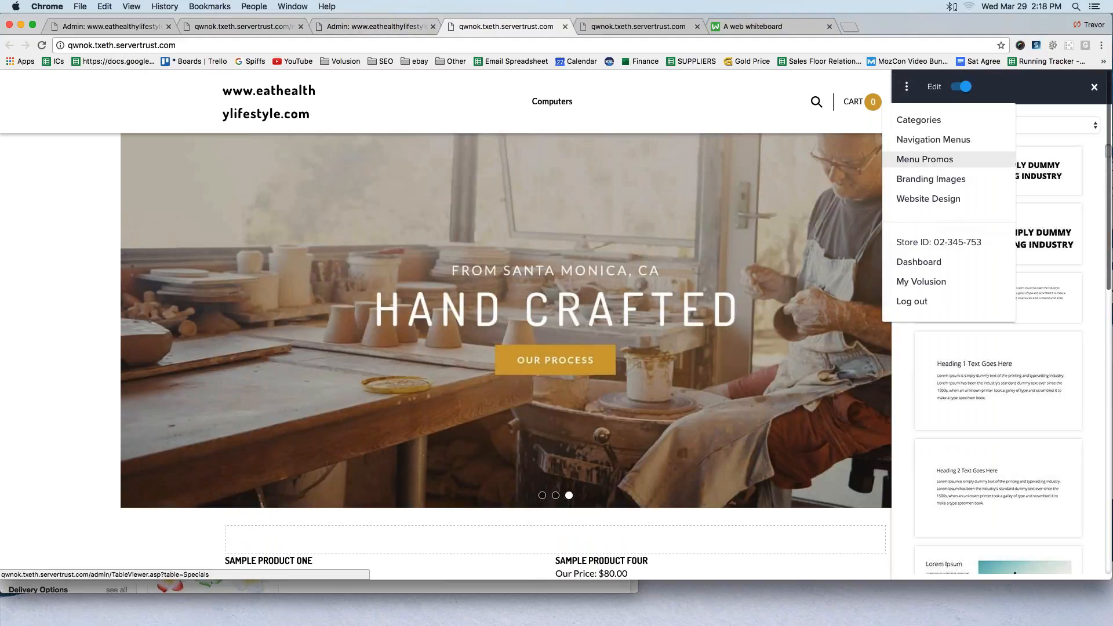
mouse_move(907, 87)
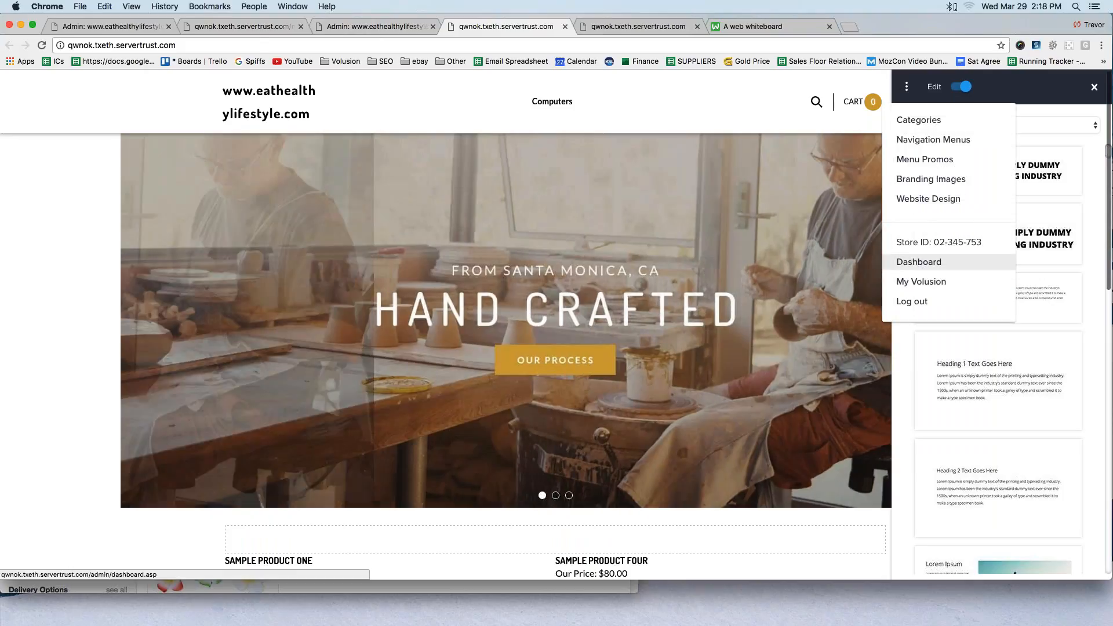
click(919, 261)
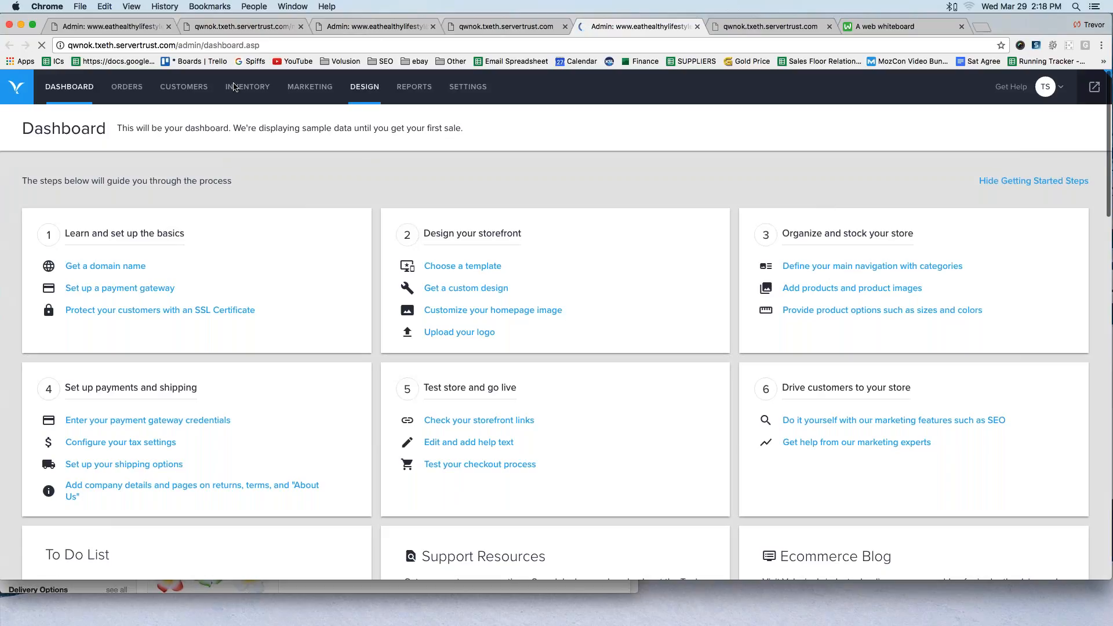
mouse_move(235, 87)
click(258, 134)
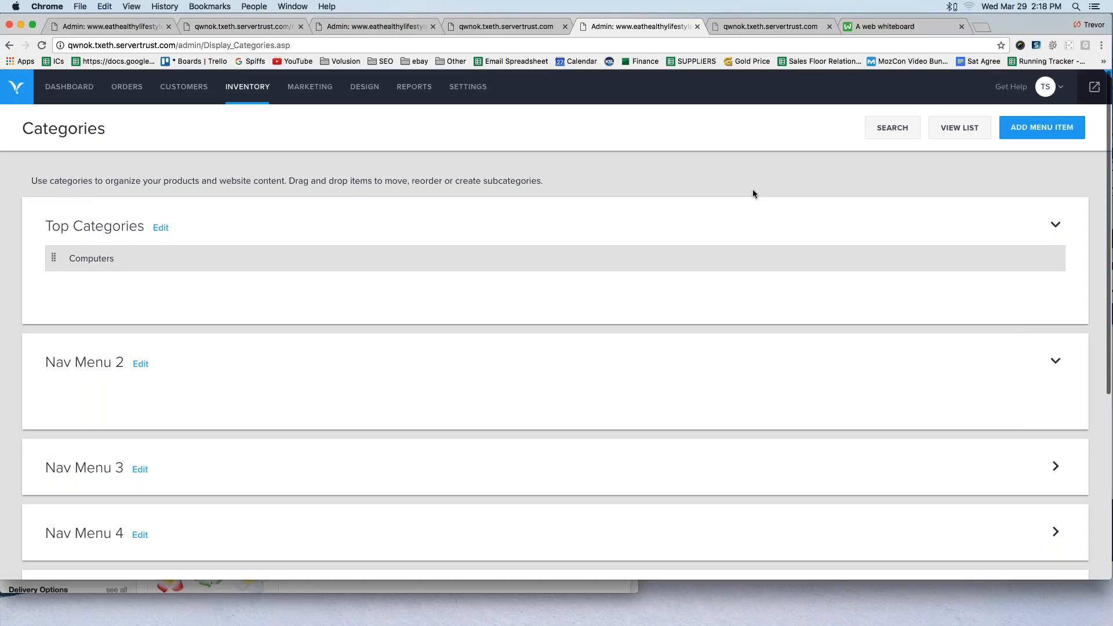
drag(99, 258, 98, 266)
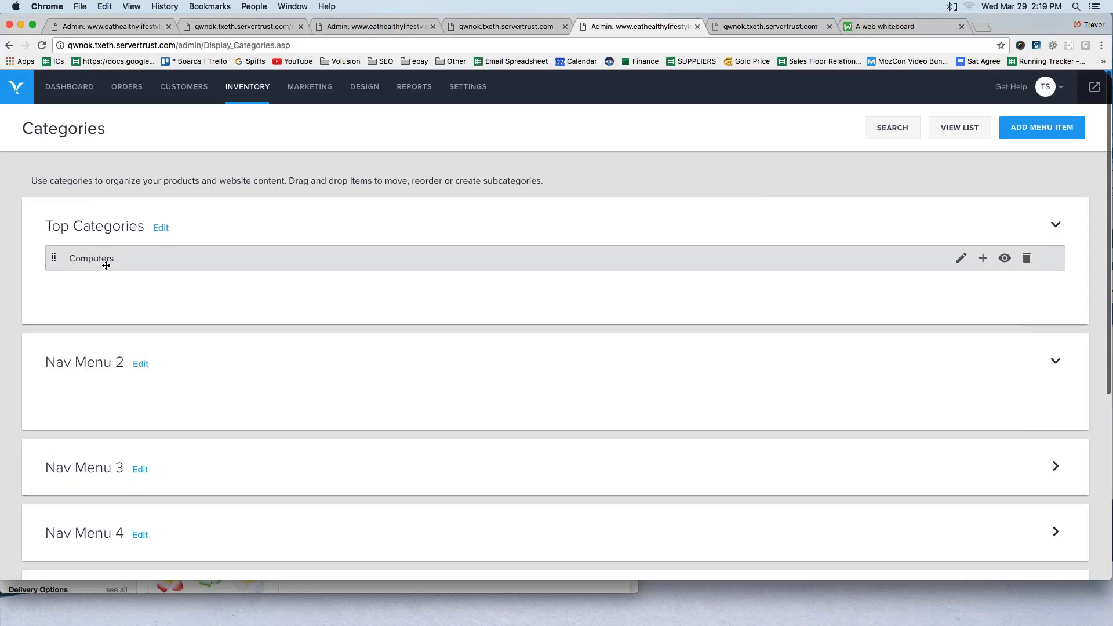
Add a menu item following the whiteboard sketch, naming the category "Phones" and showing it in the Top Categories menu
click(1042, 128)
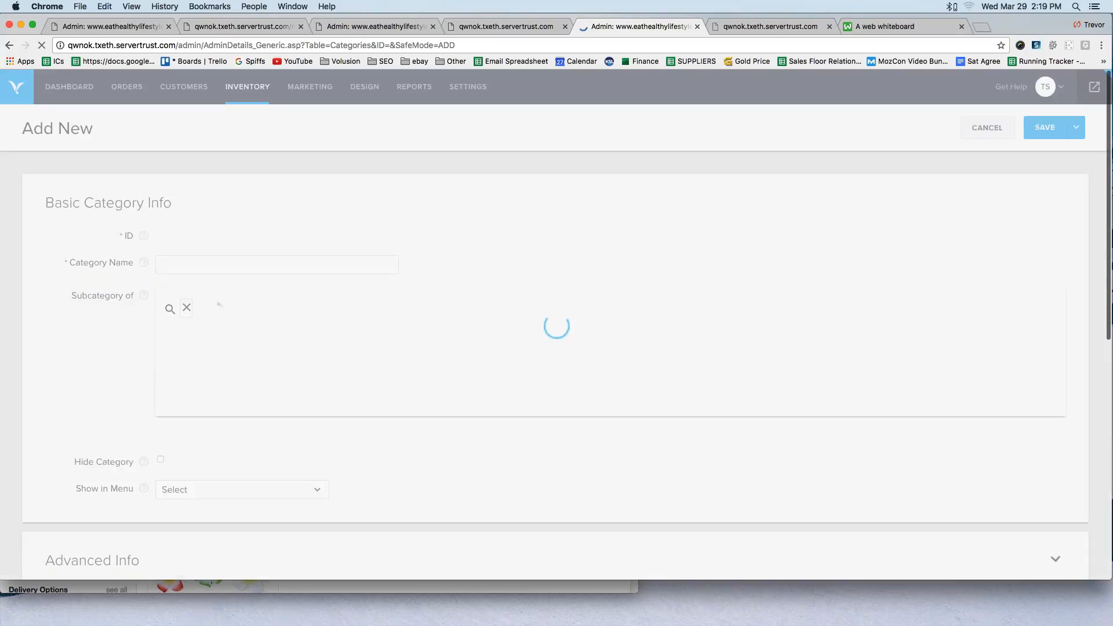
click(888, 26)
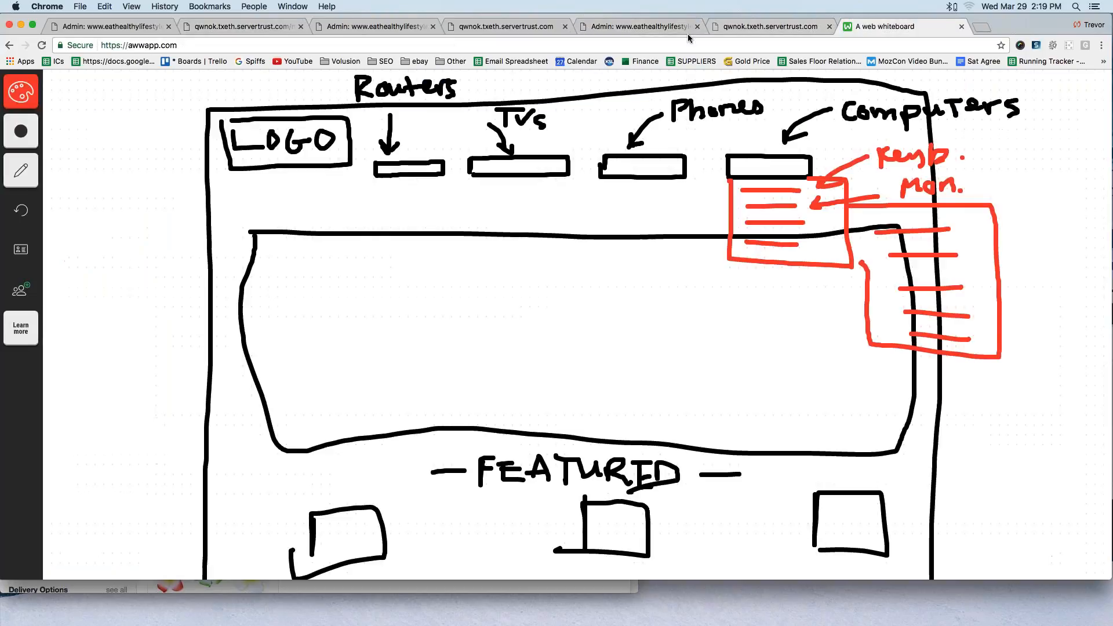
click(638, 29)
click(261, 265)
text(Phones)
click(457, 218)
click(242, 490)
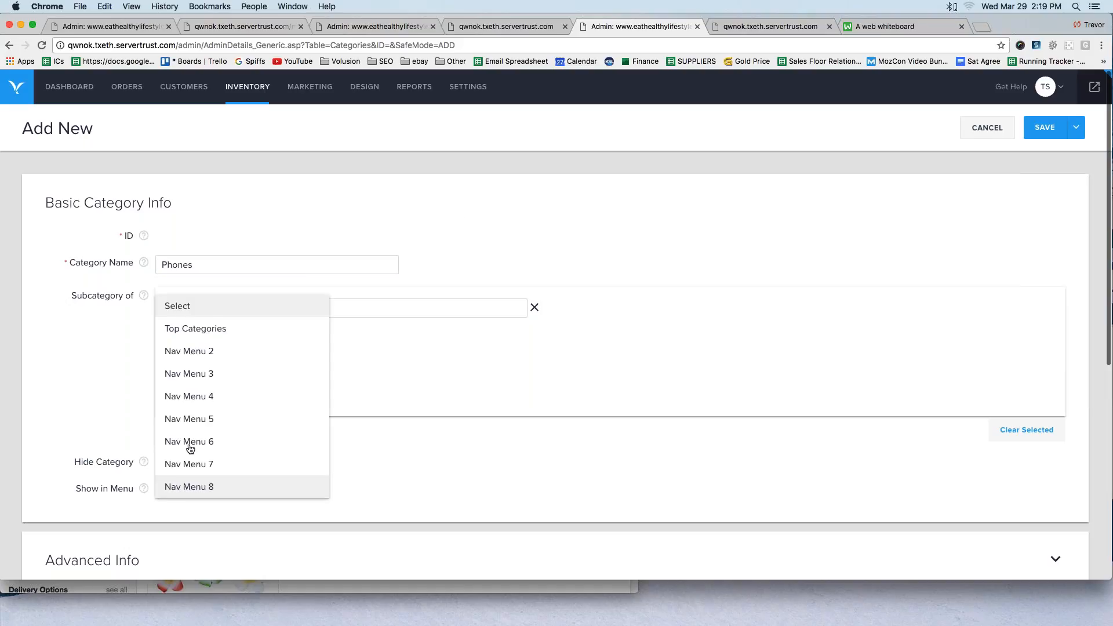
click(212, 326)
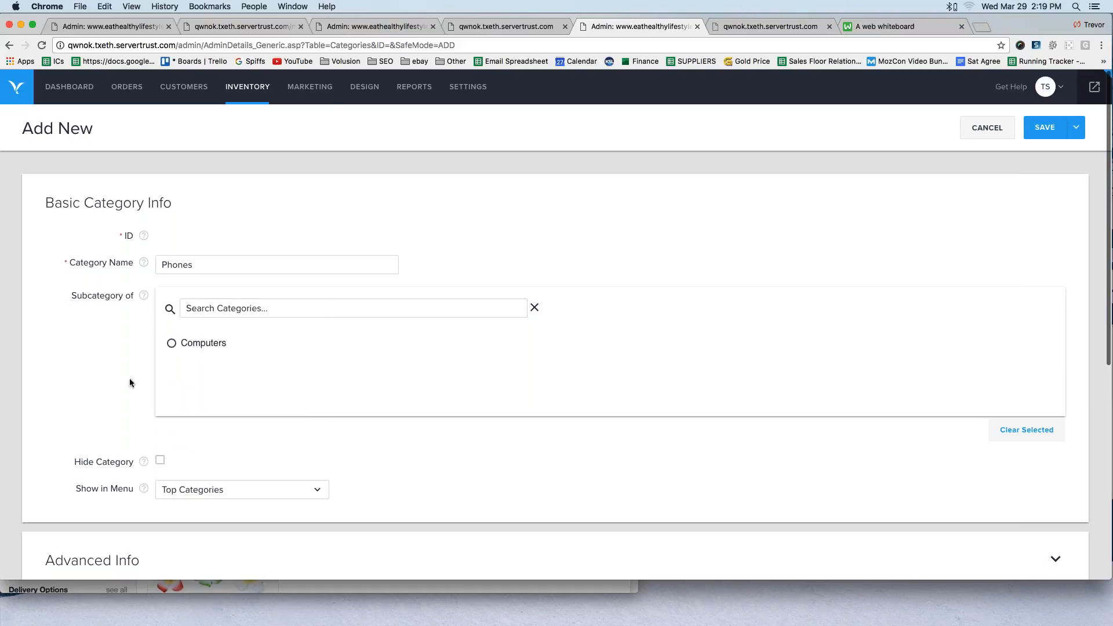
Set the Phones category's Product Display Mode to Responsive Grid in its product display settings
scroll(116, 384, down, 5)
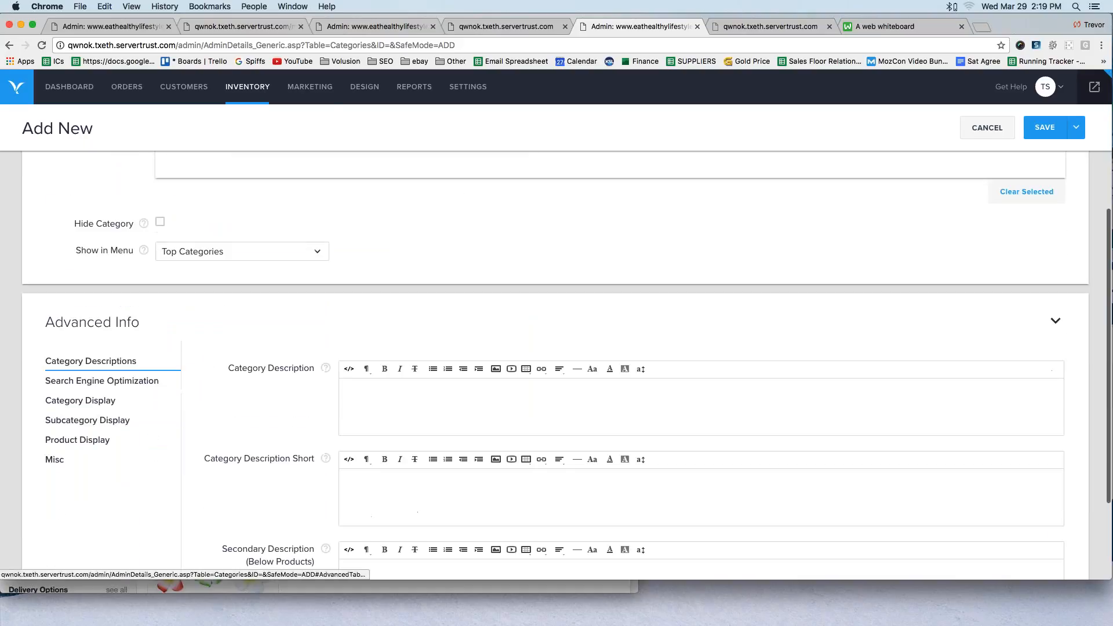
click(74, 442)
scroll(232, 406, down, 3)
click(425, 244)
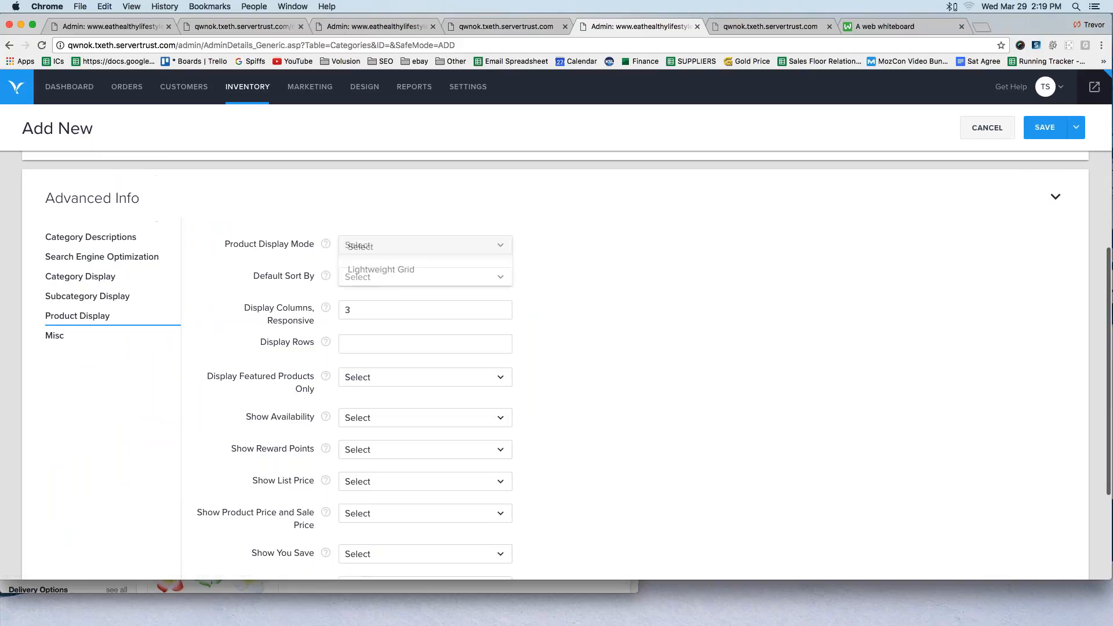
click(378, 291)
Turn off Show Description and Show Description Short for Phones by choosing N, and save the category
scroll(425, 348, down, 4)
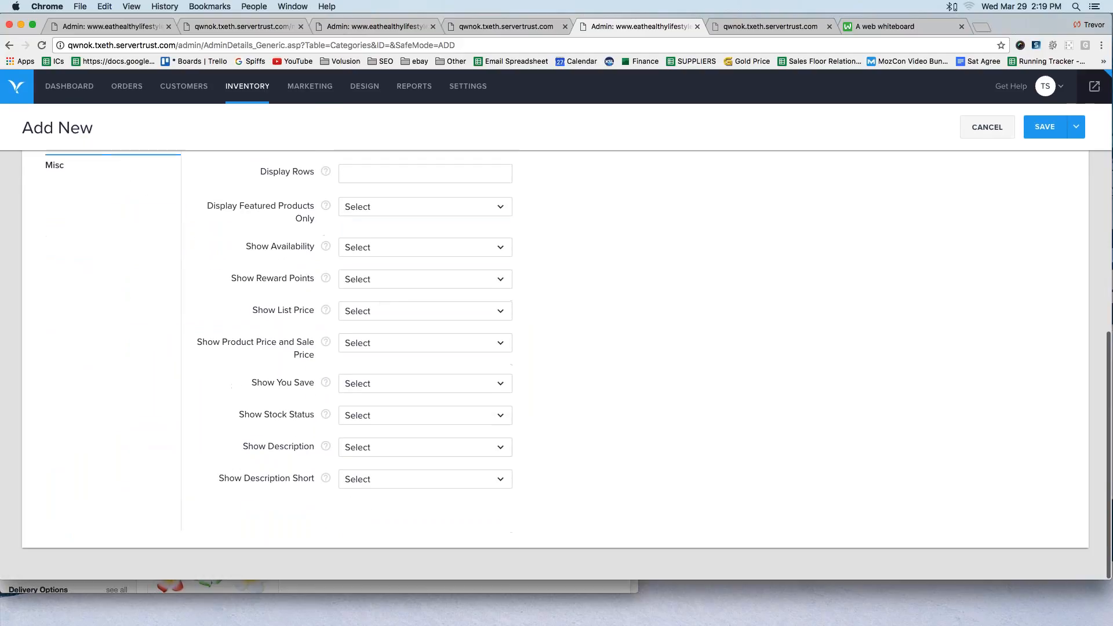
click(405, 453)
click(397, 494)
click(397, 482)
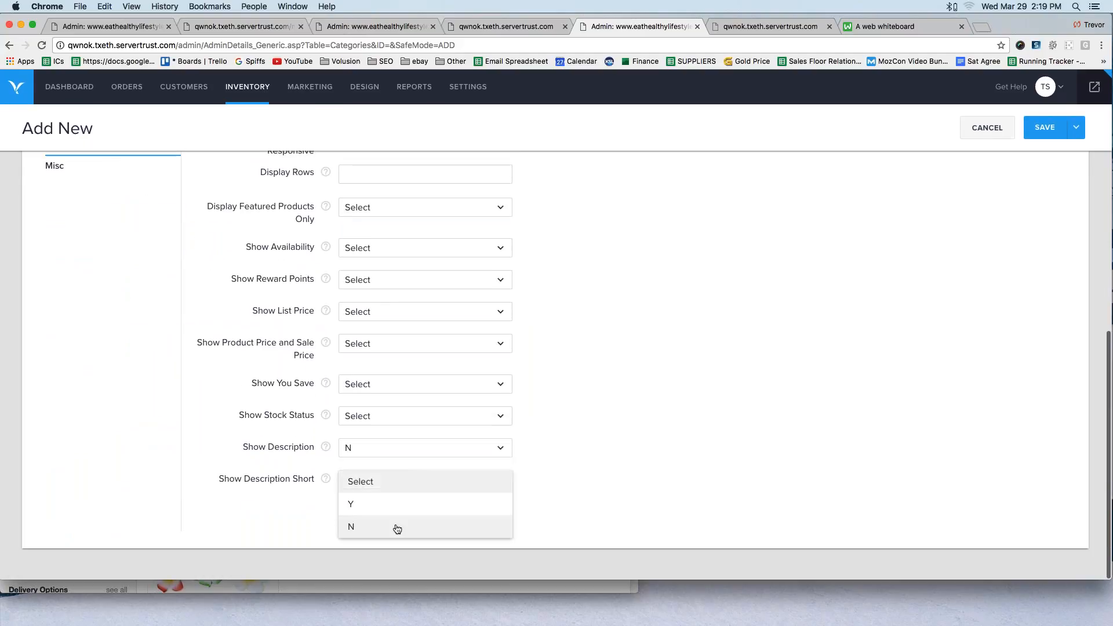
click(397, 529)
click(1045, 127)
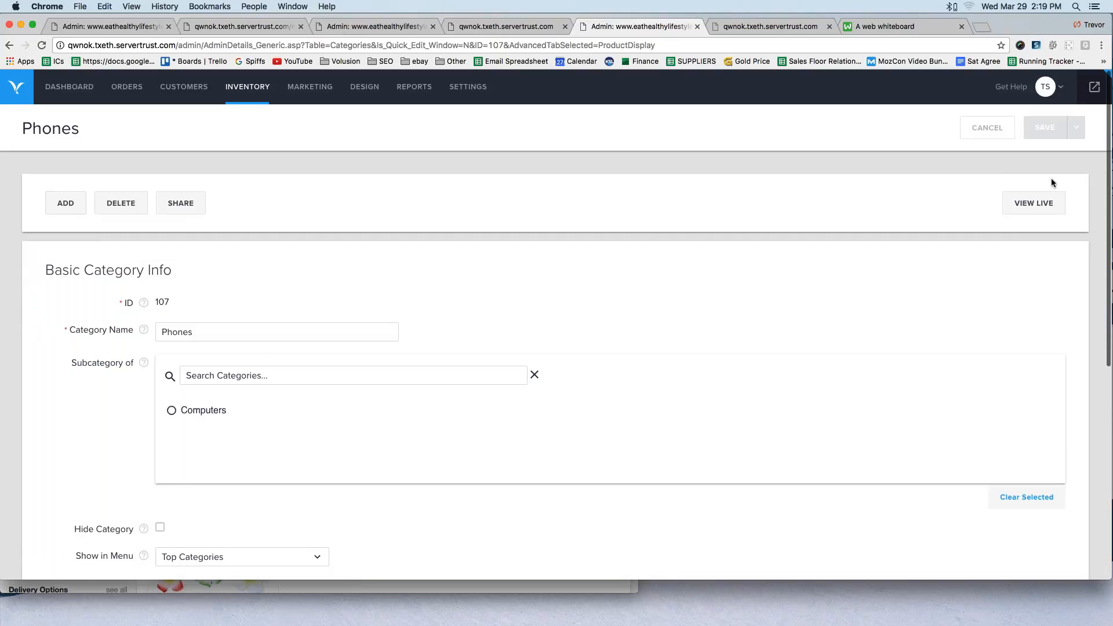
Start another new category from the saved Phones category and enter "TVs" as its name
mouse_move(30, 217)
mouse_down()
mouse_move(76, 221)
mouse_move(38, 186)
mouse_move(40, 227)
mouse_up()
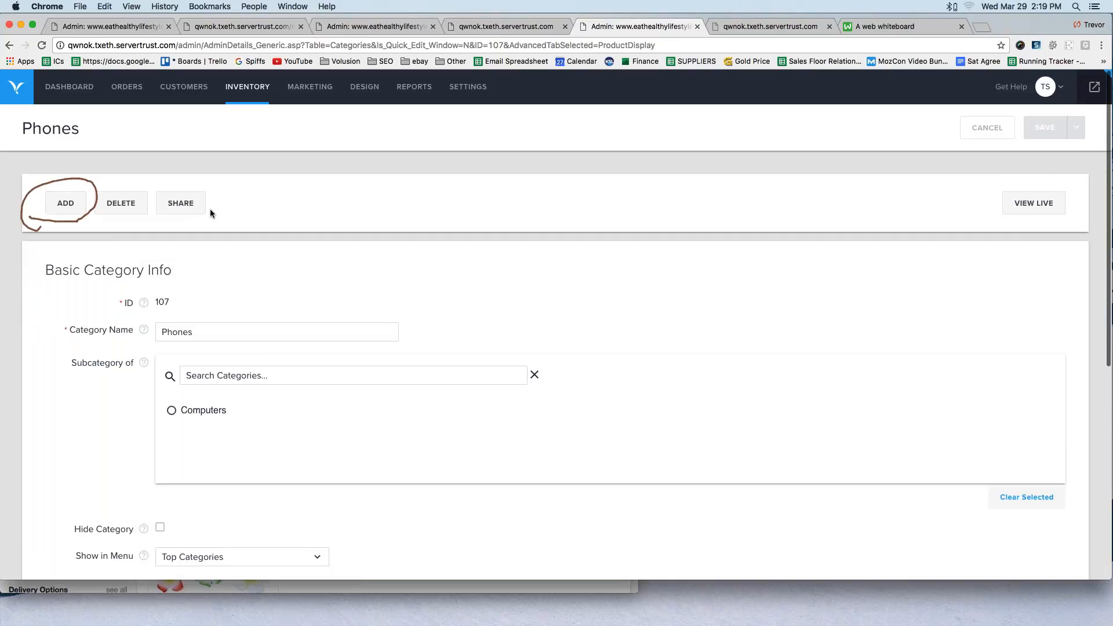
click(1071, 238)
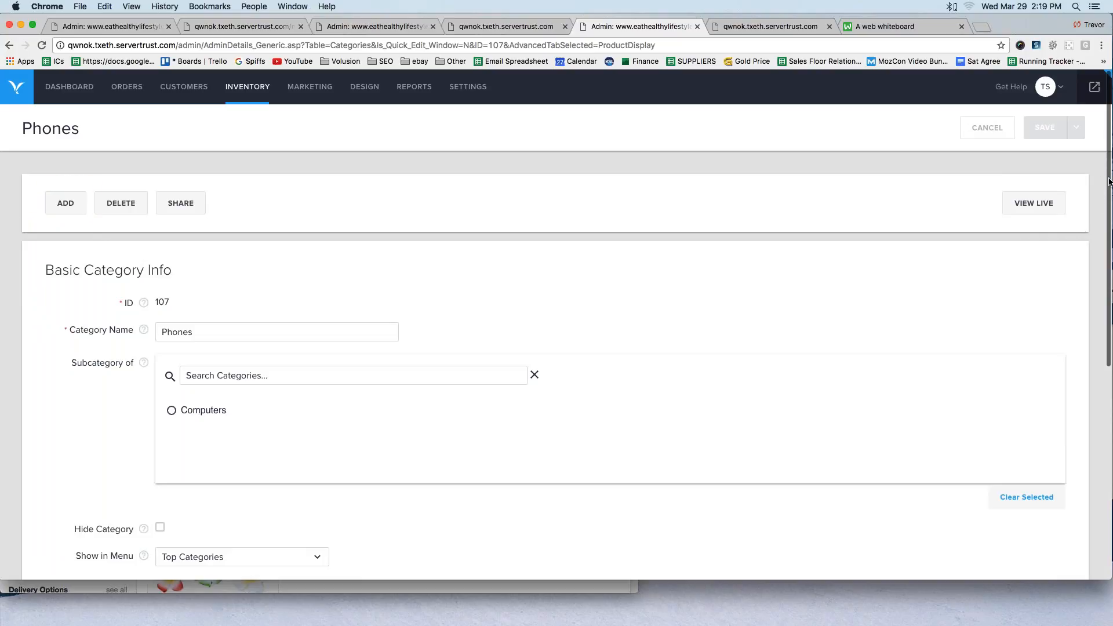
click(46, 204)
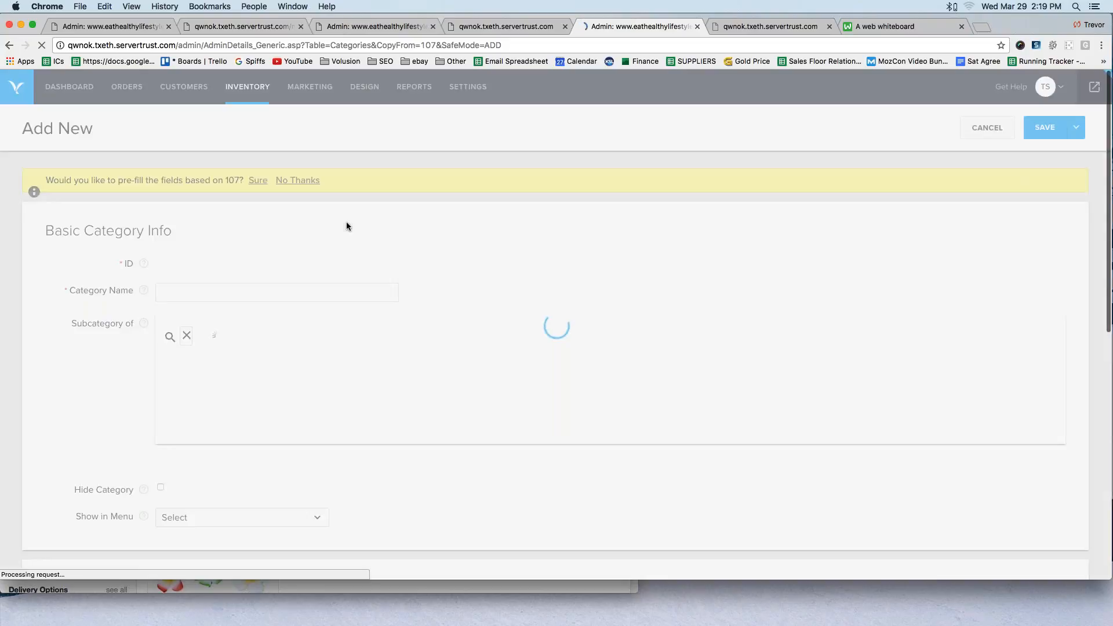
click(211, 289)
text(Tvs)
key(BackSpace)
key(BackSpace)
text(Vs)
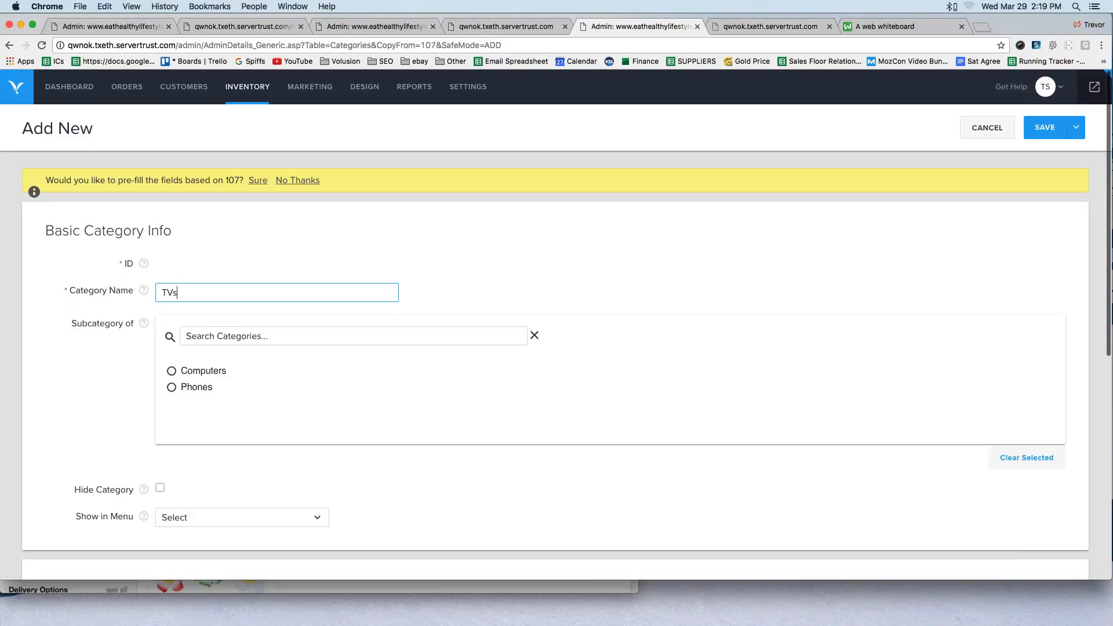
Show the TVs category in the Top Categories menu and set its Product Display Mode to Responsive Grid
click(232, 517)
click(191, 355)
scroll(162, 412, down, 5)
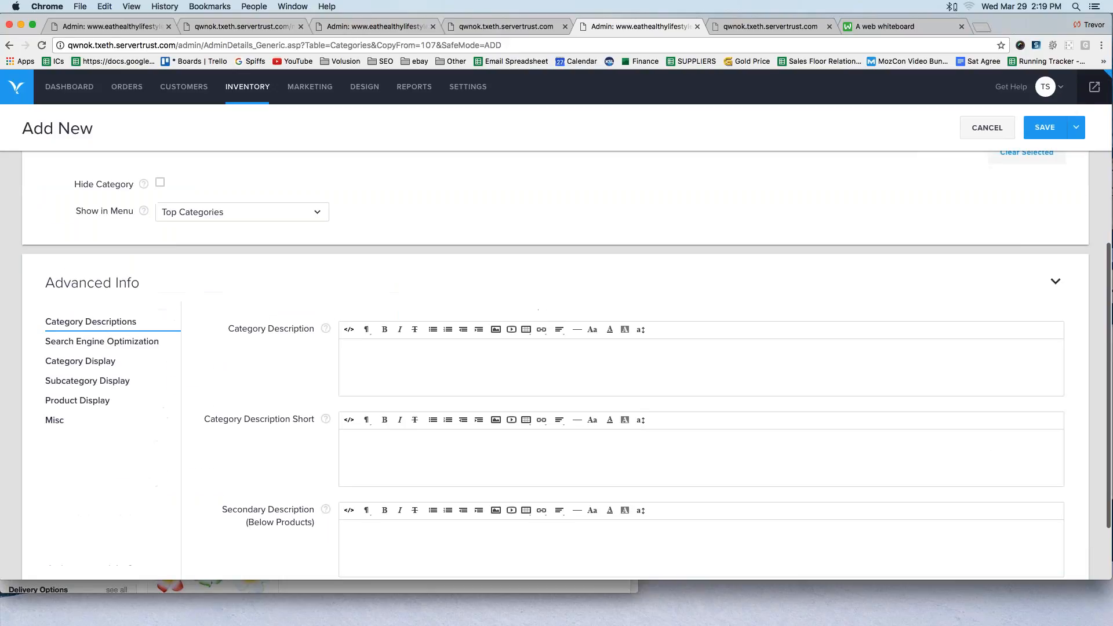
click(105, 400)
click(385, 329)
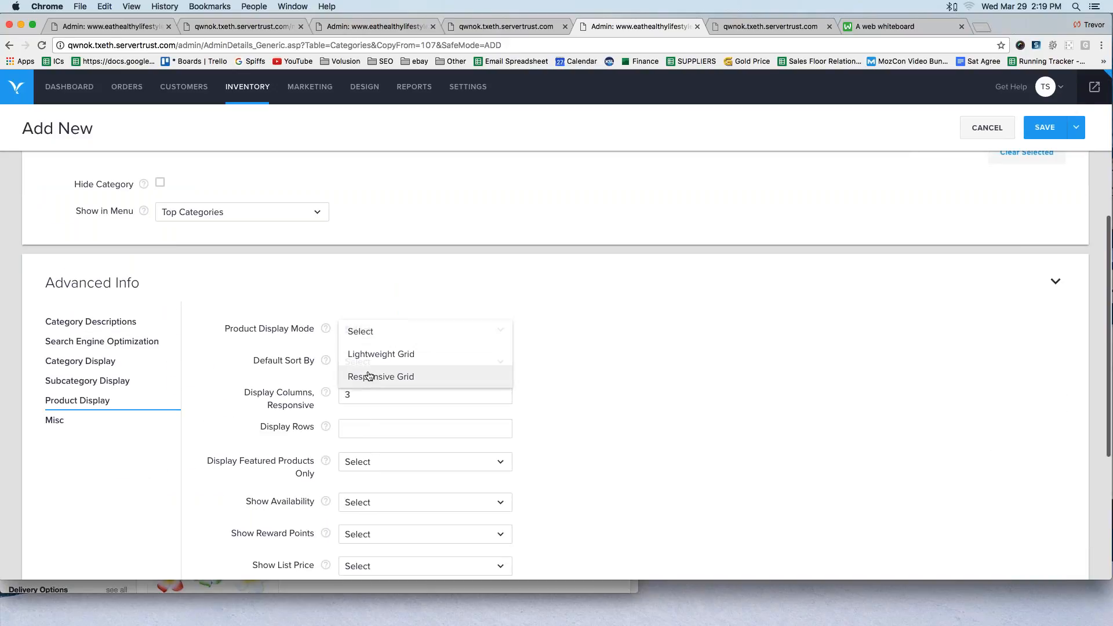
click(369, 376)
Turn off Show Description and Show Description Short for TVs, and save the category
scroll(371, 377, down, 5)
click(390, 448)
click(391, 497)
click(389, 479)
click(385, 530)
click(1045, 128)
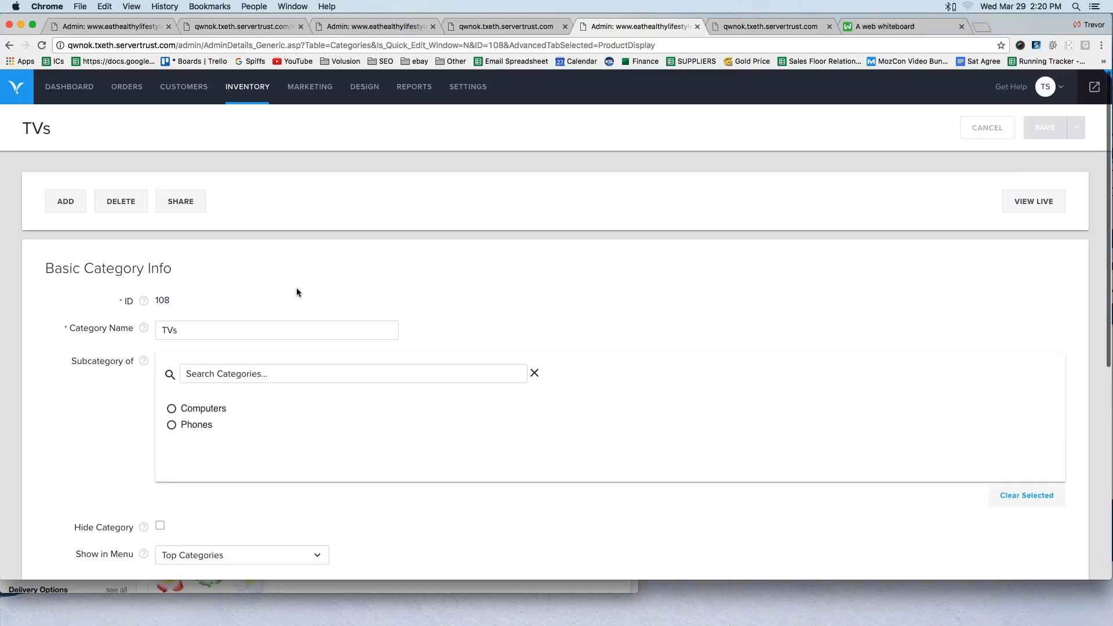
Start another new category and pre-fill its fields from the saved TVs category
click(65, 202)
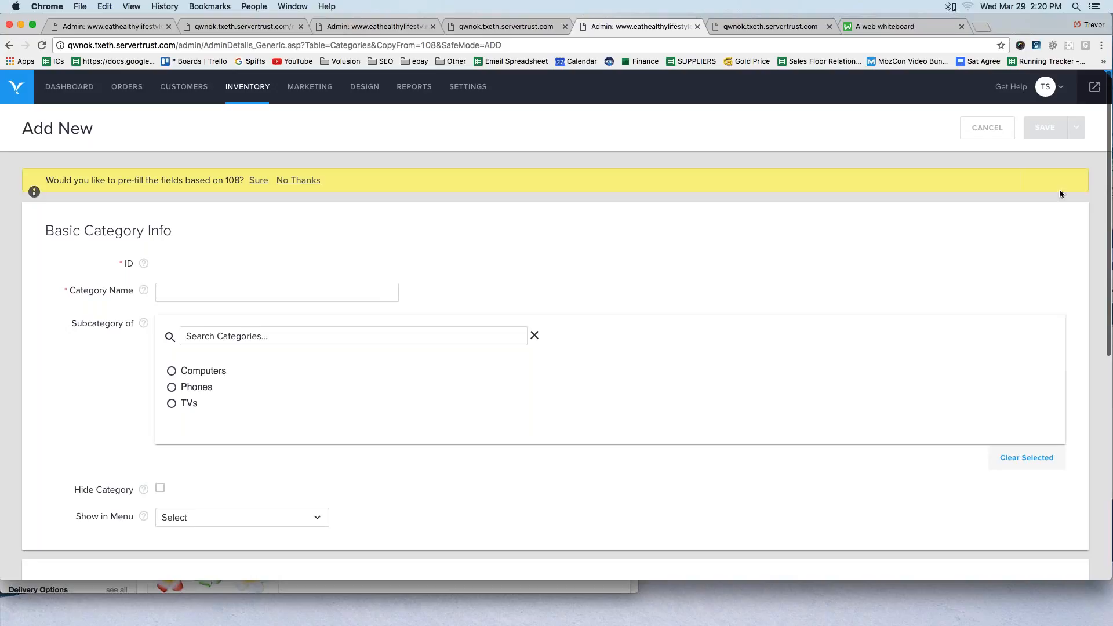
mouse_move(402, 152)
mouse_down()
mouse_move(190, 145)
mouse_move(12, 183)
mouse_move(296, 220)
mouse_move(428, 136)
mouse_up()
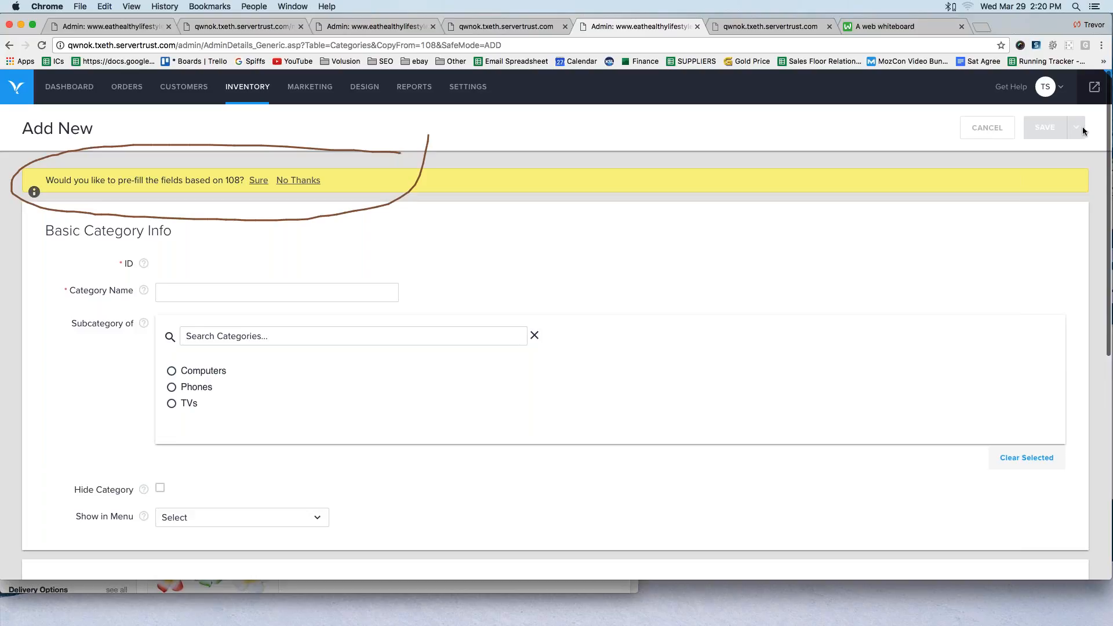
click(1101, 200)
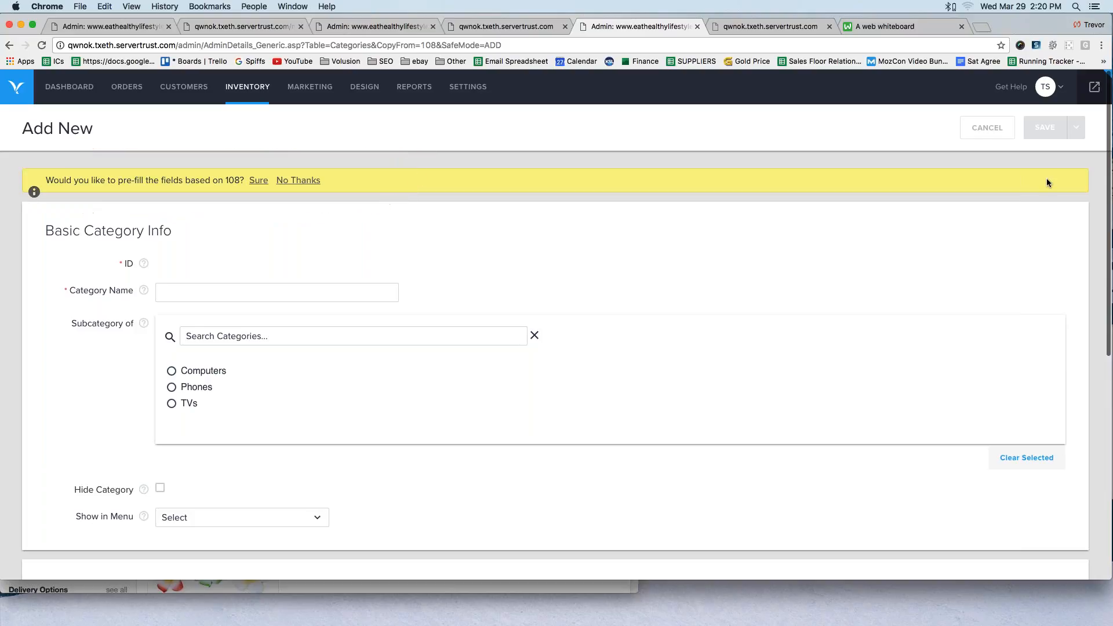
click(255, 180)
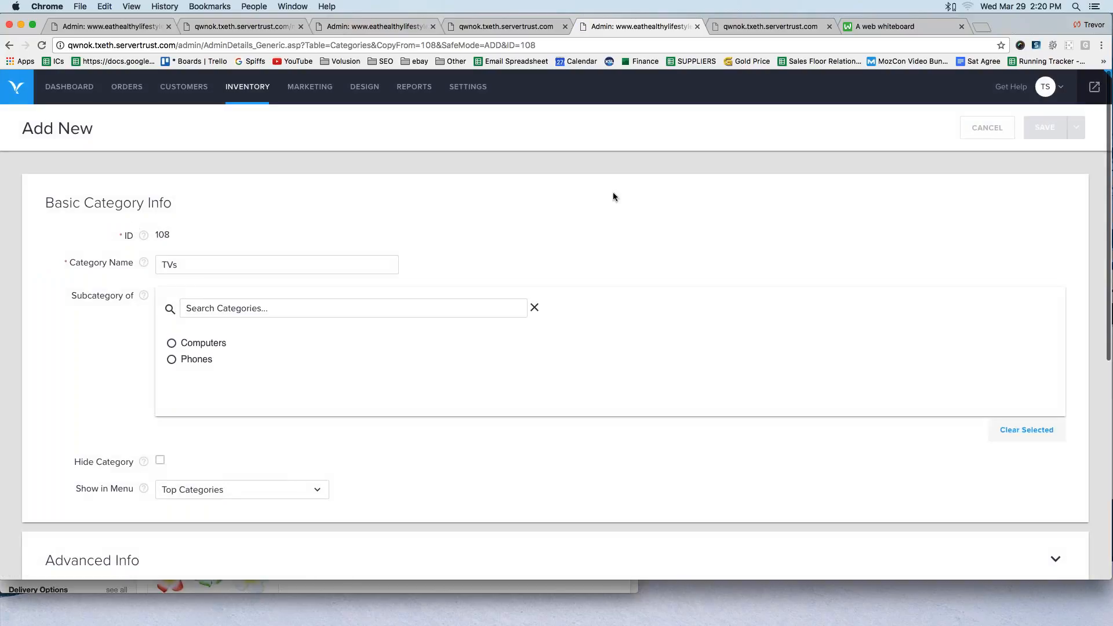
Replace the pre-filled category name with "Routers", as on the whiteboard sketch, and save the new category
drag(180, 265, 156, 265)
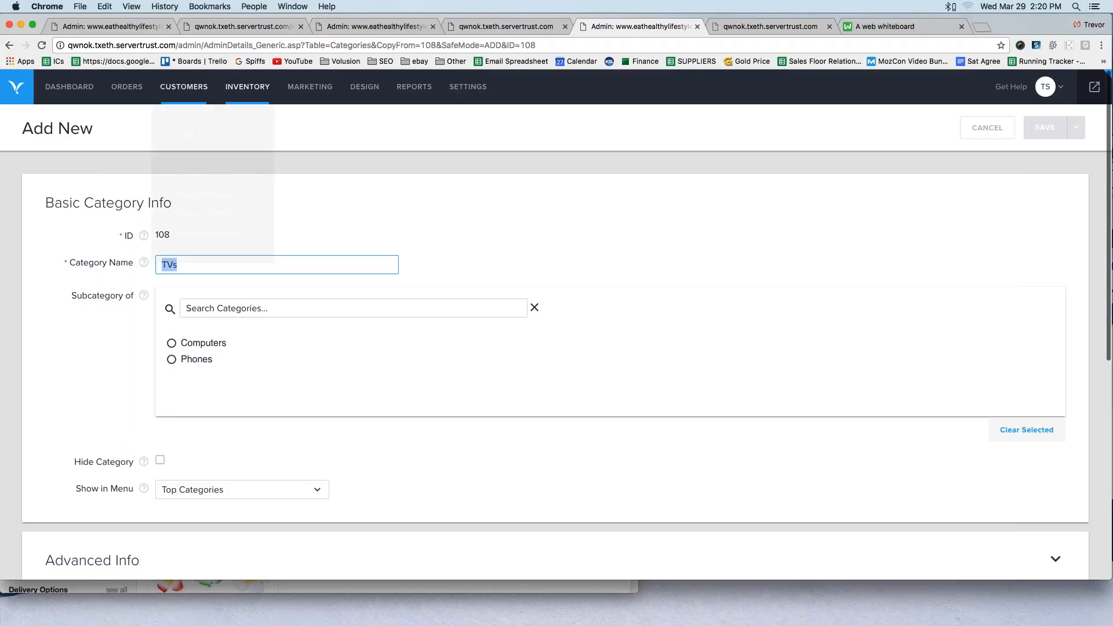
click(506, 26)
click(628, 27)
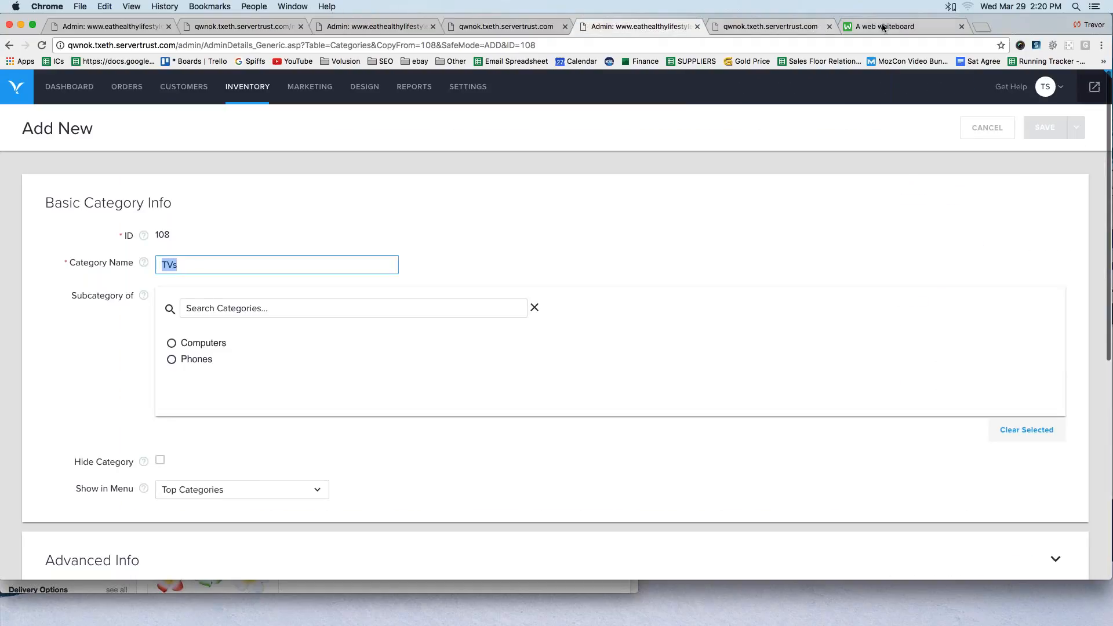
click(882, 27)
click(655, 28)
text(Routers)
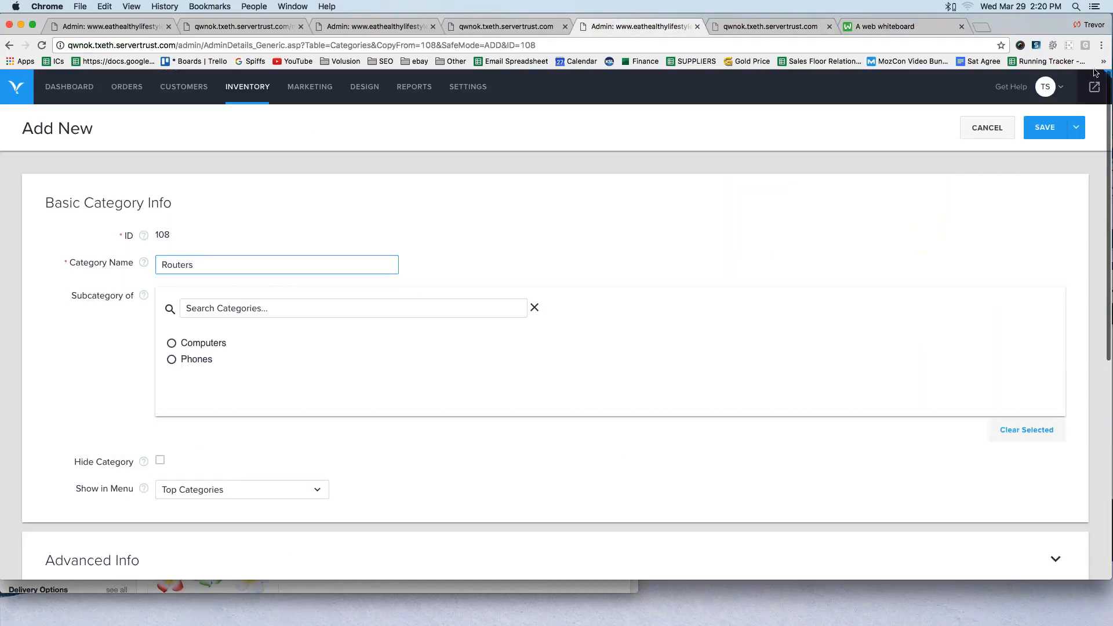
key(Return)
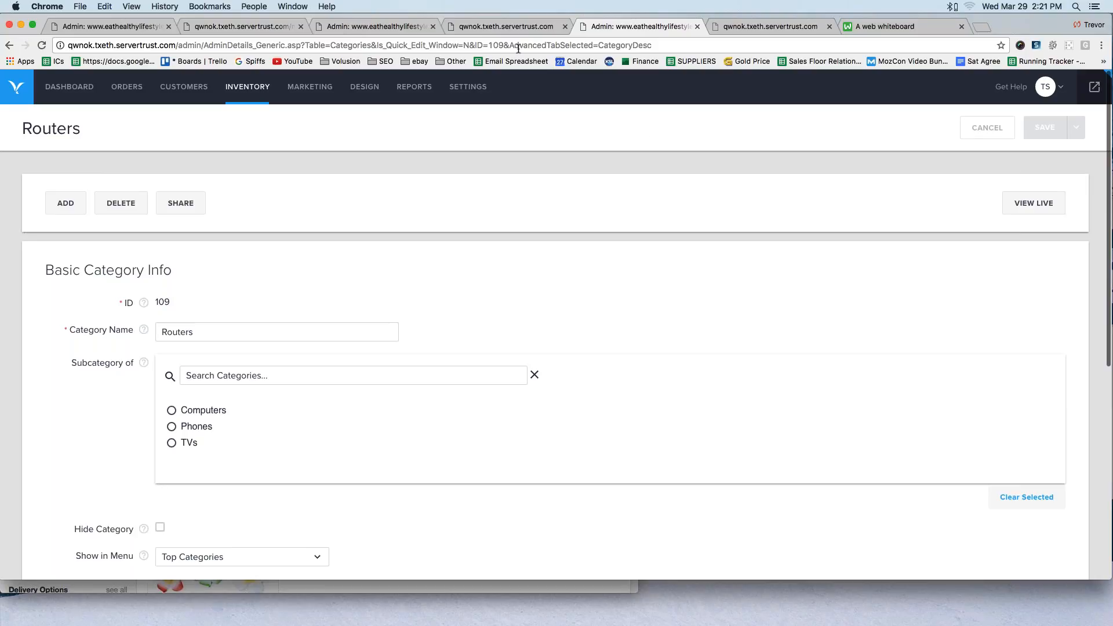
Compare the storefront's navigation menu with the menu items on the whiteboard sketch
click(516, 29)
click(276, 105)
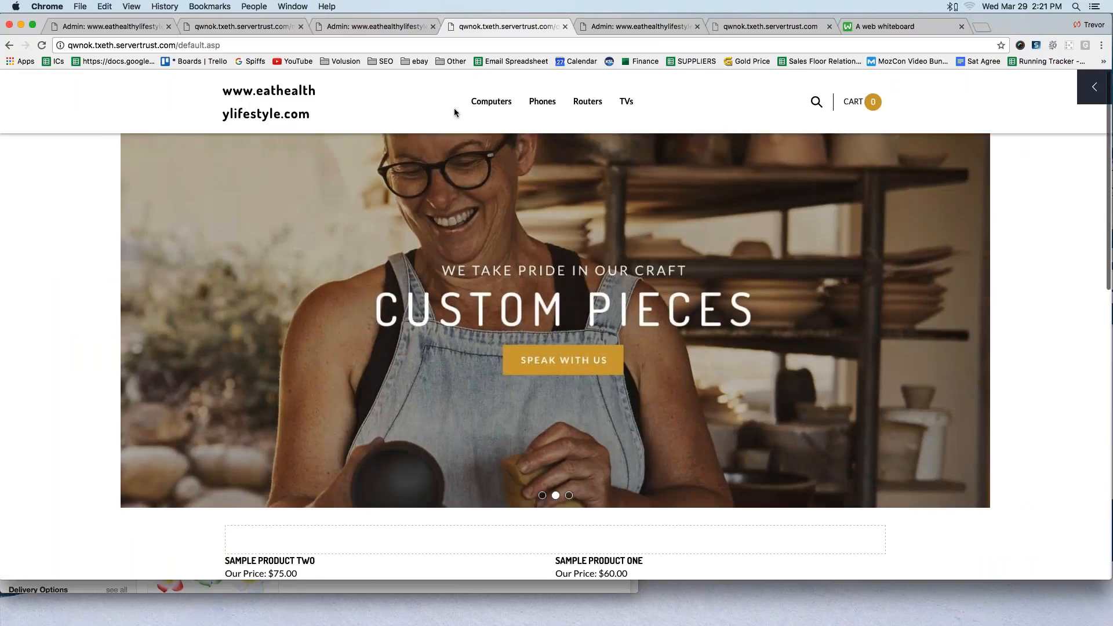
mouse_move(454, 109)
mouse_down()
mouse_move(539, 119)
mouse_move(664, 107)
mouse_move(522, 81)
mouse_move(446, 109)
mouse_up()
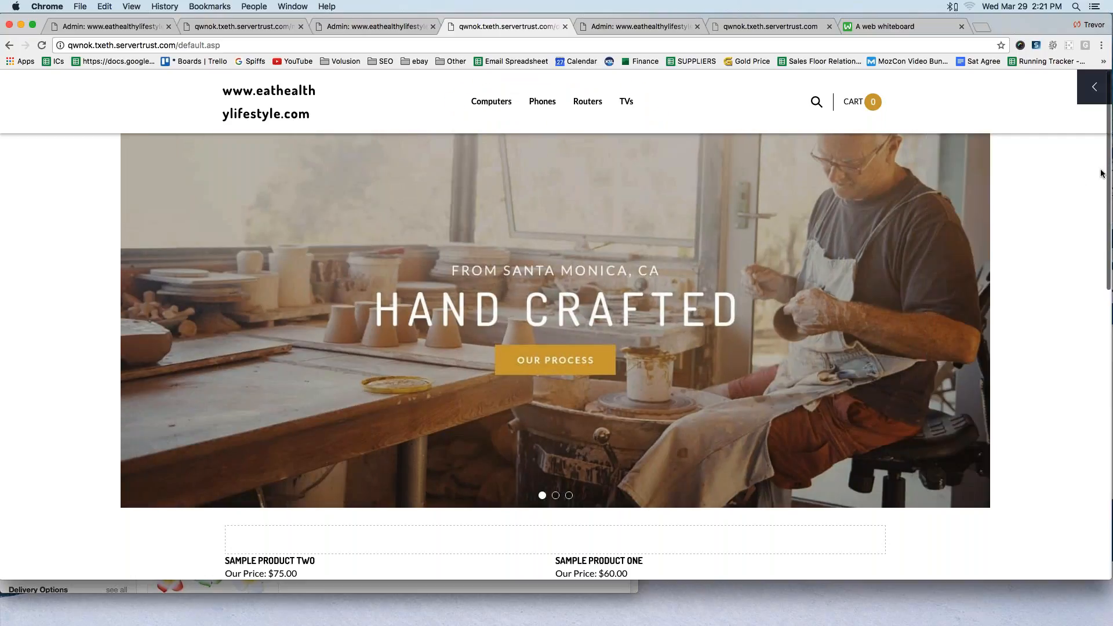
click(905, 26)
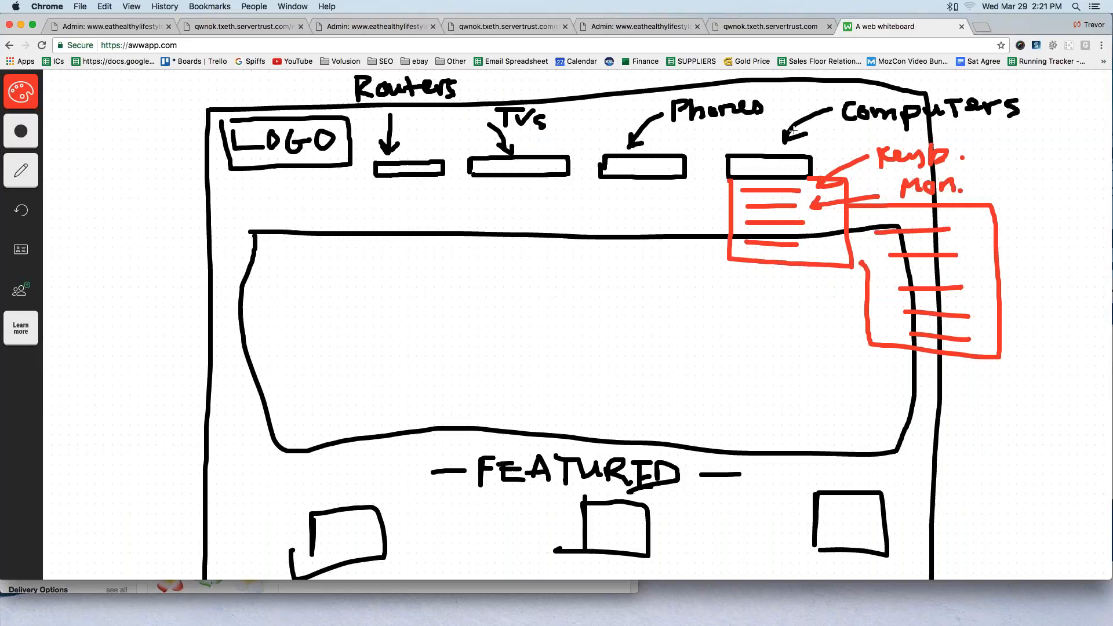
click(472, 29)
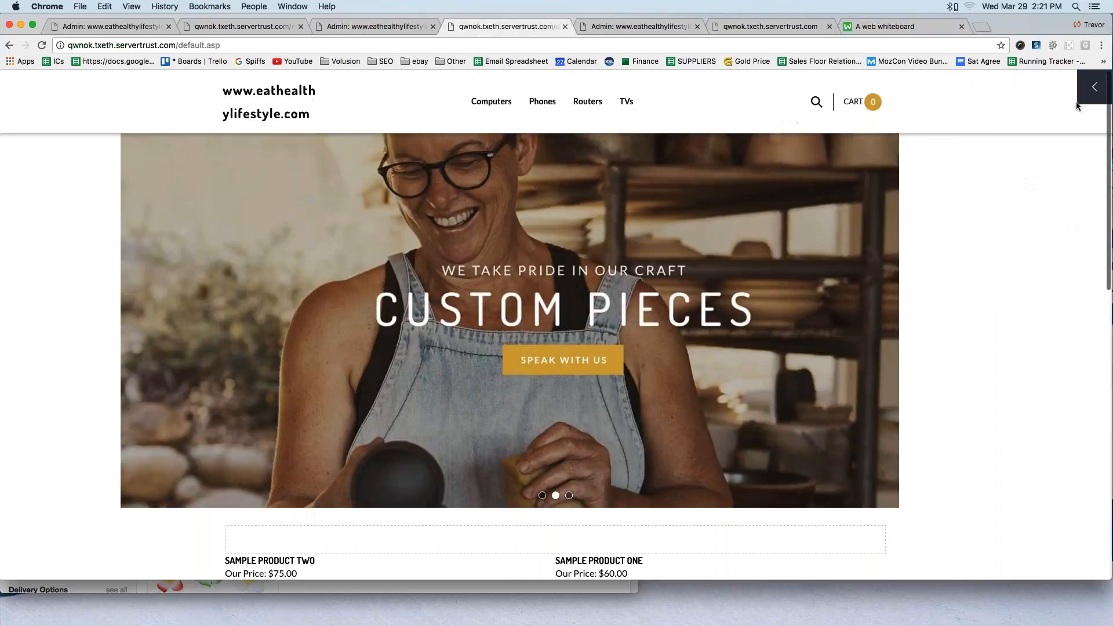
Open the admin dashboard from the storefront's editing options and go to the inventory's Categories page
click(1087, 93)
click(907, 87)
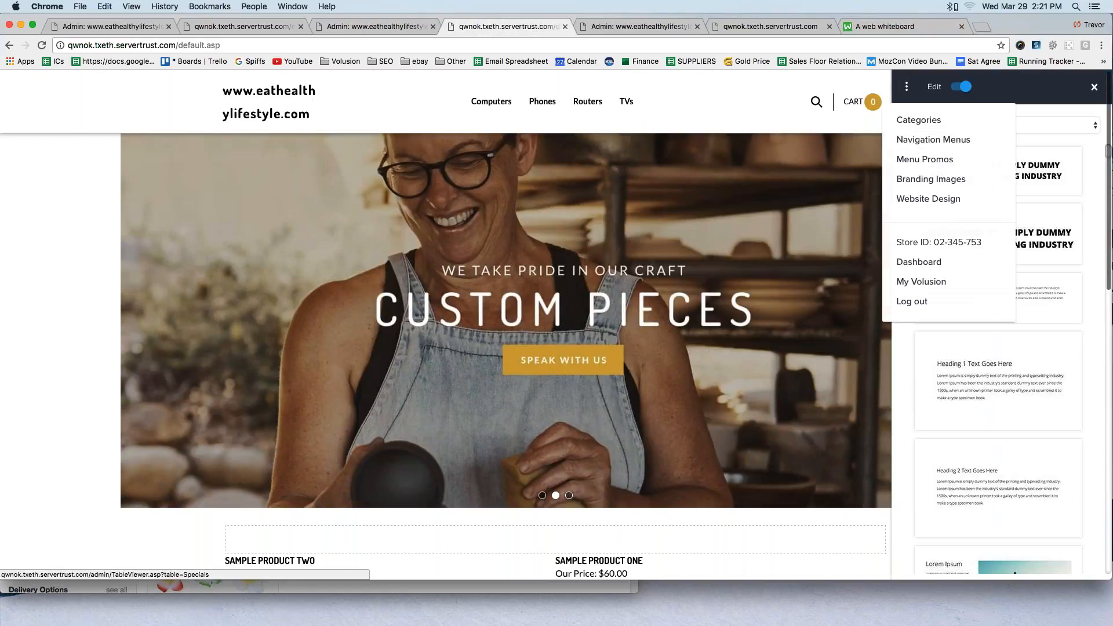
click(926, 265)
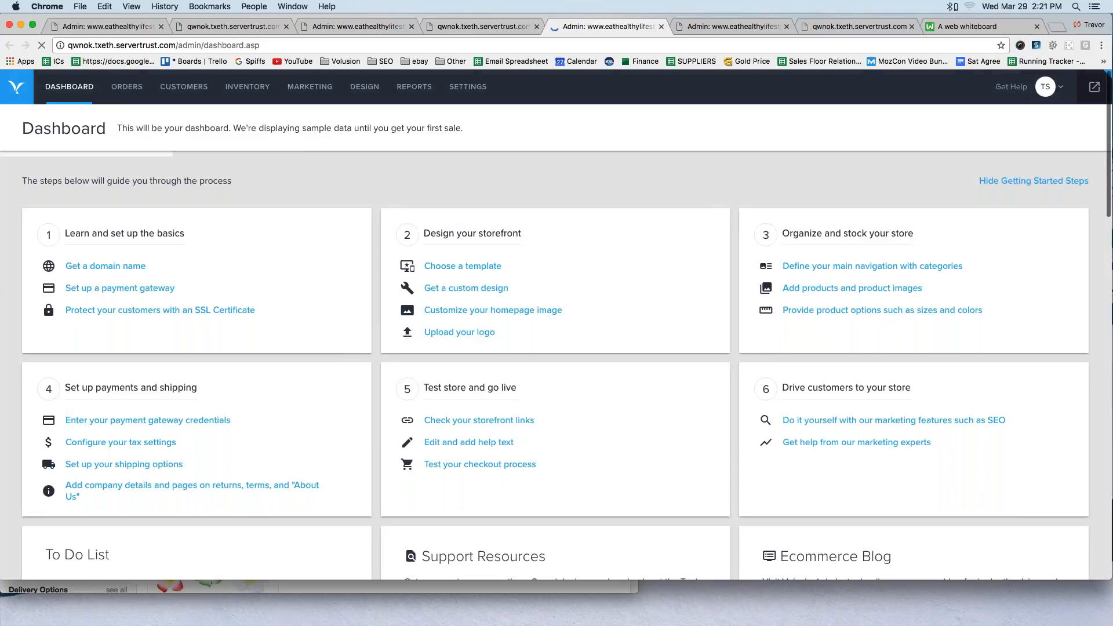
mouse_move(255, 87)
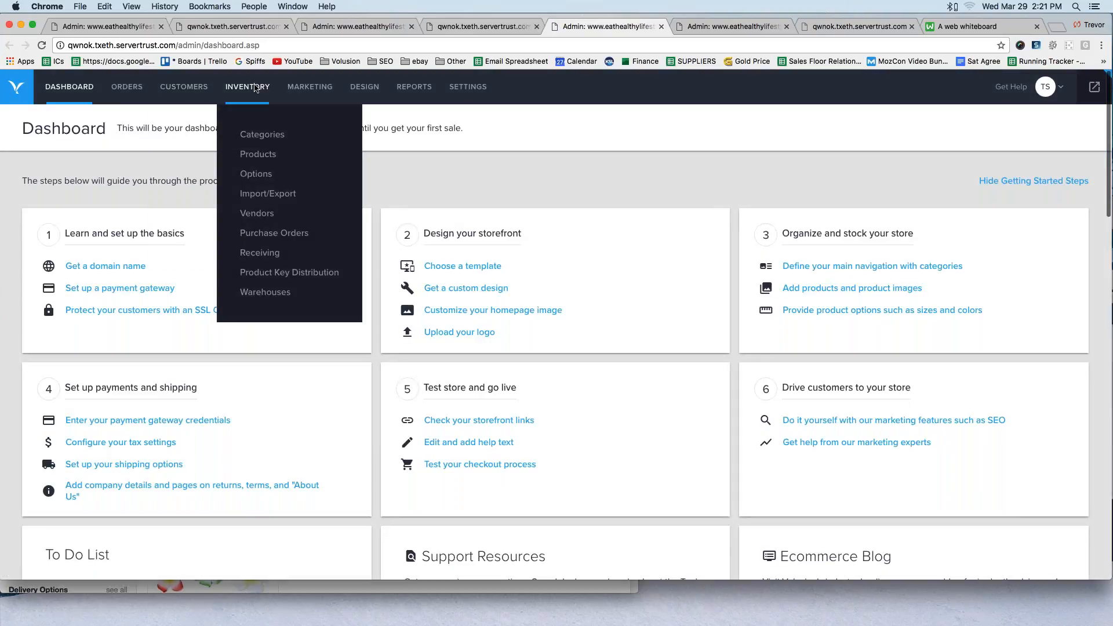
click(253, 140)
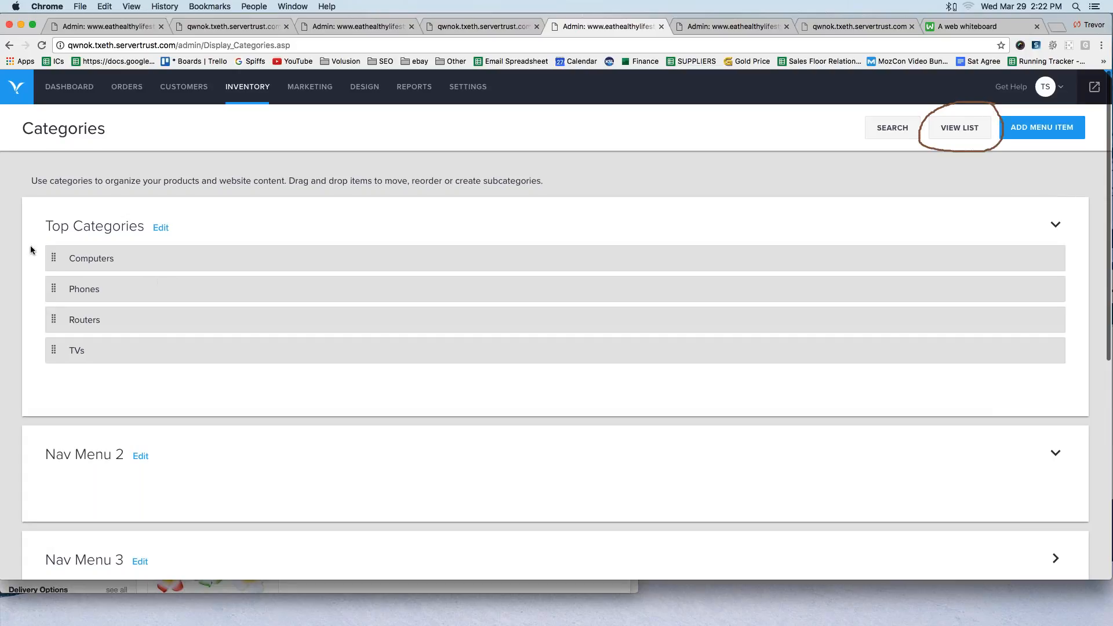
Examine the order of the Top Categories, and compare it with the category IDs and names in the list view
mouse_move(34, 304)
mouse_down()
mouse_move(36, 373)
mouse_move(196, 378)
mouse_move(205, 200)
mouse_move(25, 208)
mouse_up()
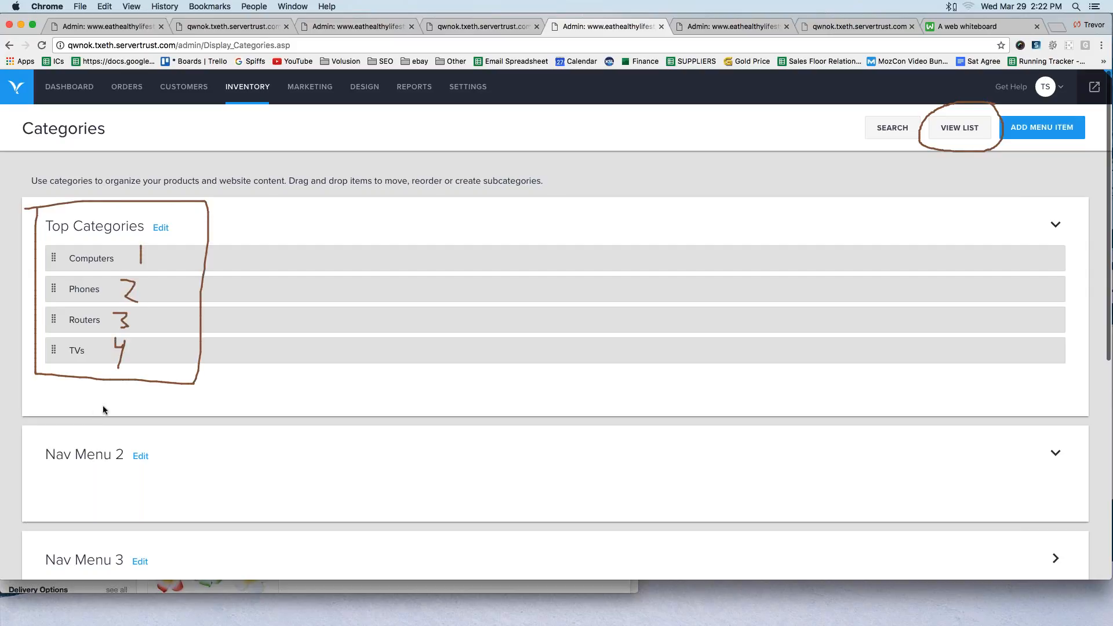
mouse_move(224, 233)
mouse_down()
mouse_move(615, 211)
mouse_move(935, 165)
mouse_up()
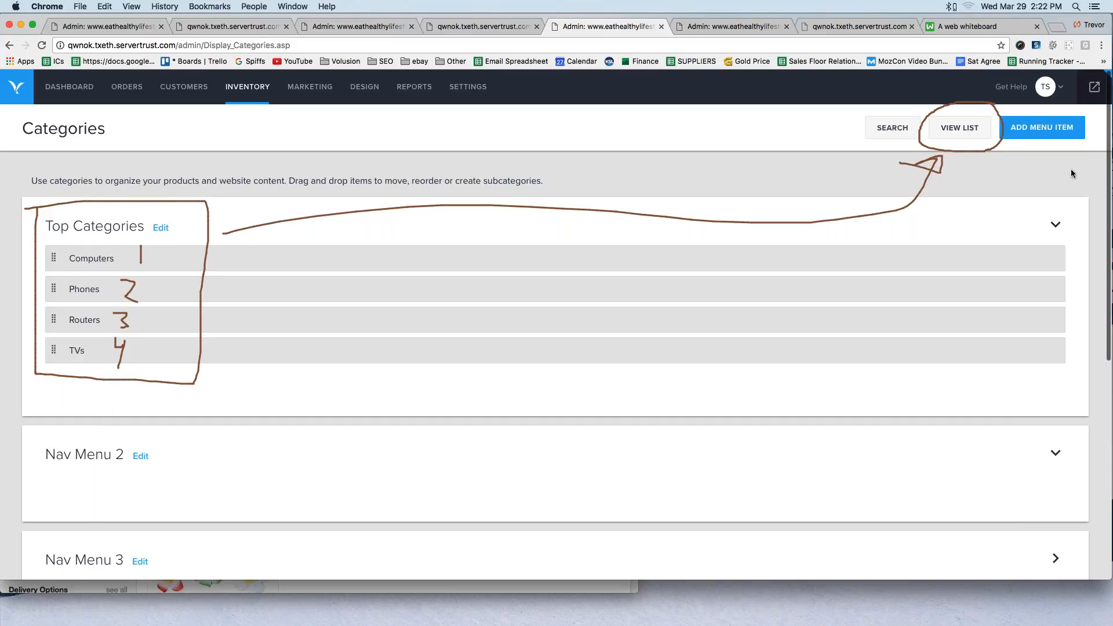
key(Escape)
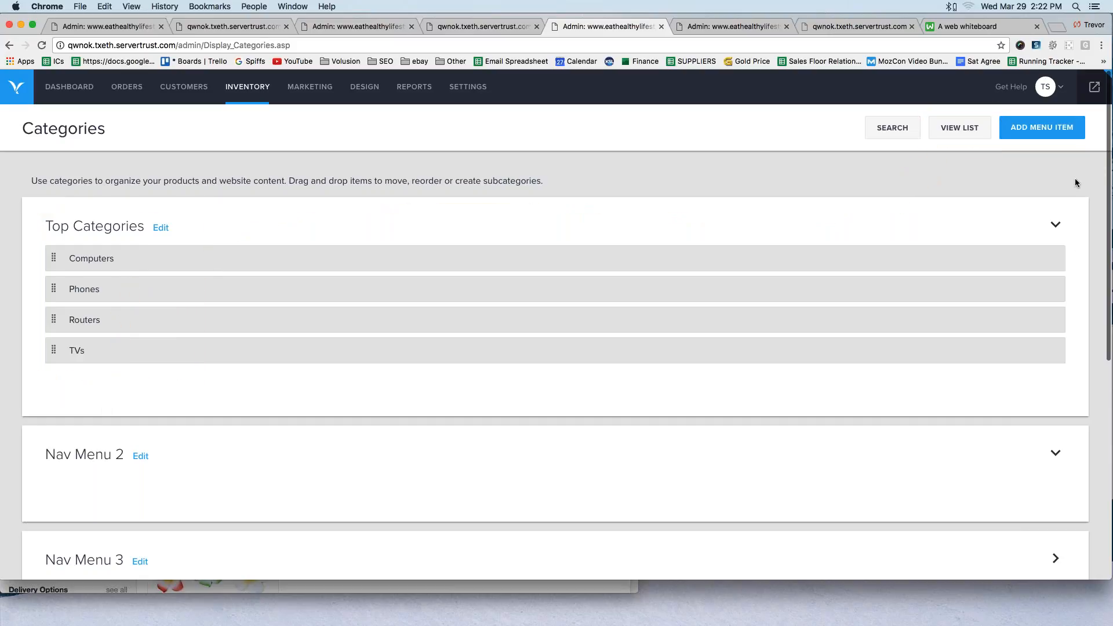
click(947, 129)
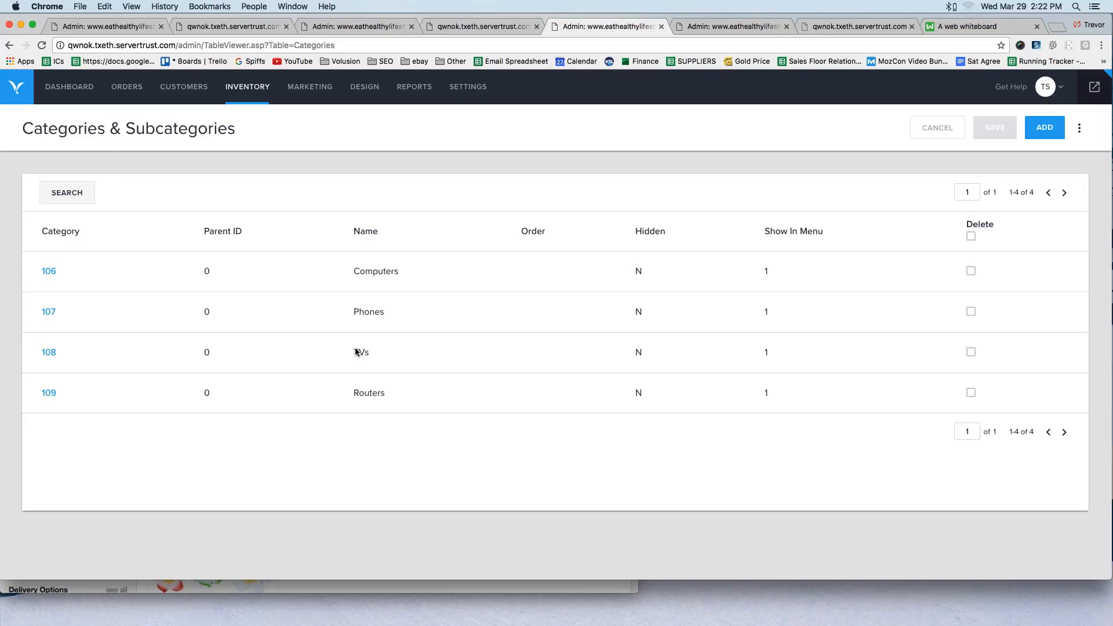
mouse_move(30, 226)
mouse_down()
mouse_move(22, 425)
mouse_move(110, 409)
mouse_move(100, 264)
mouse_move(66, 220)
mouse_move(33, 221)
mouse_up()
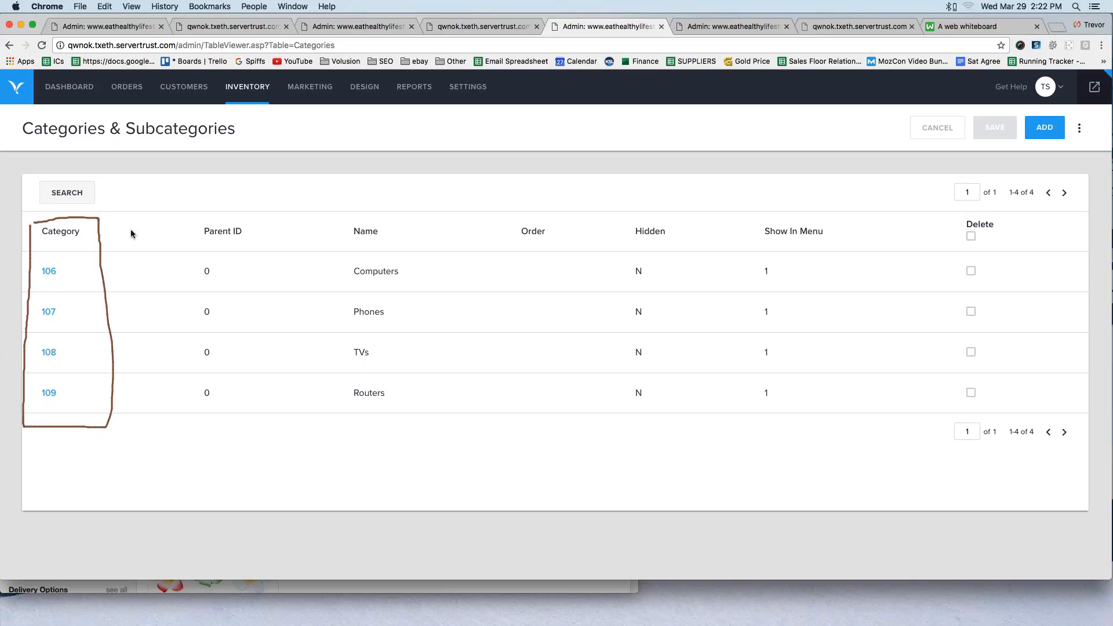
drag(340, 269, 347, 269)
drag(296, 311, 329, 312)
drag(295, 355, 327, 355)
drag(294, 396, 331, 395)
key(Escape)
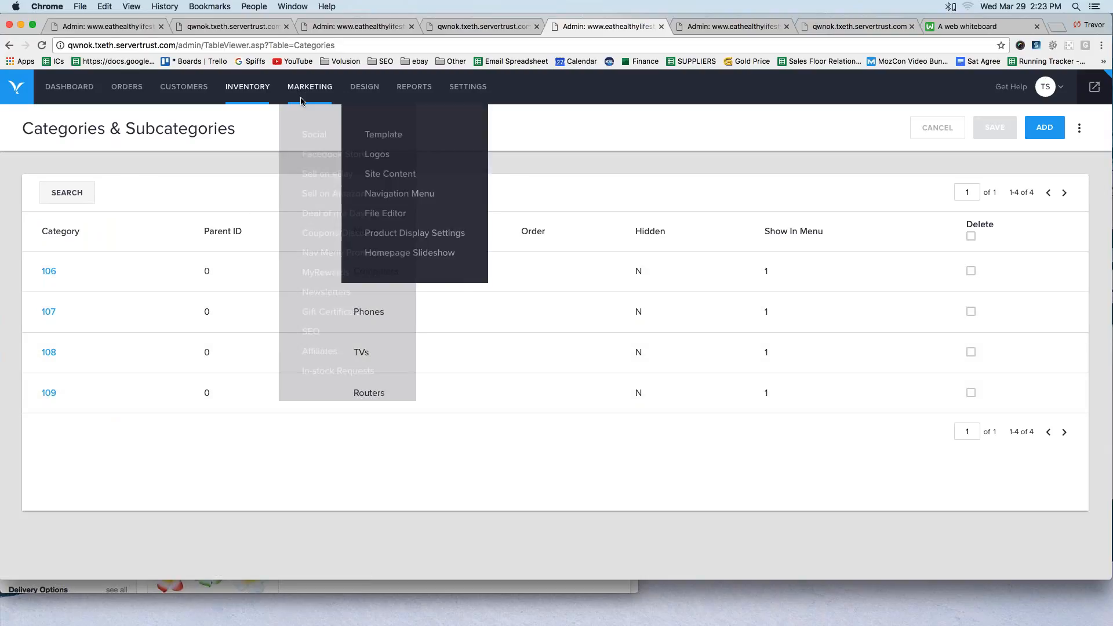
Add a menu item from the Categories page, naming it "Keyboards" and making it a subcategory of Computers
mouse_move(247, 92)
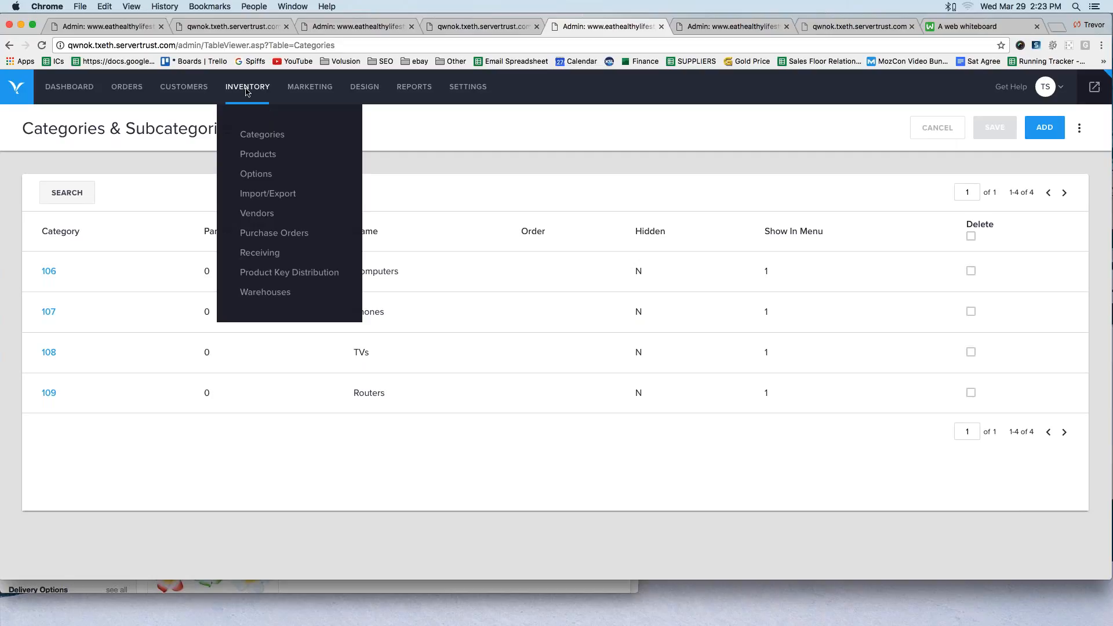
click(283, 141)
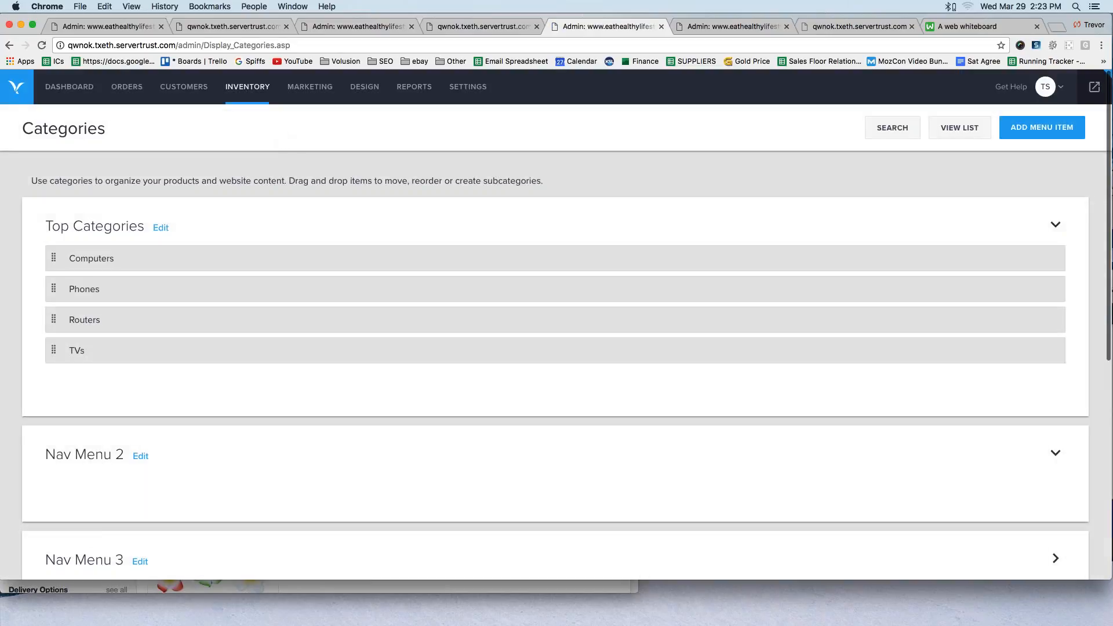
click(1023, 133)
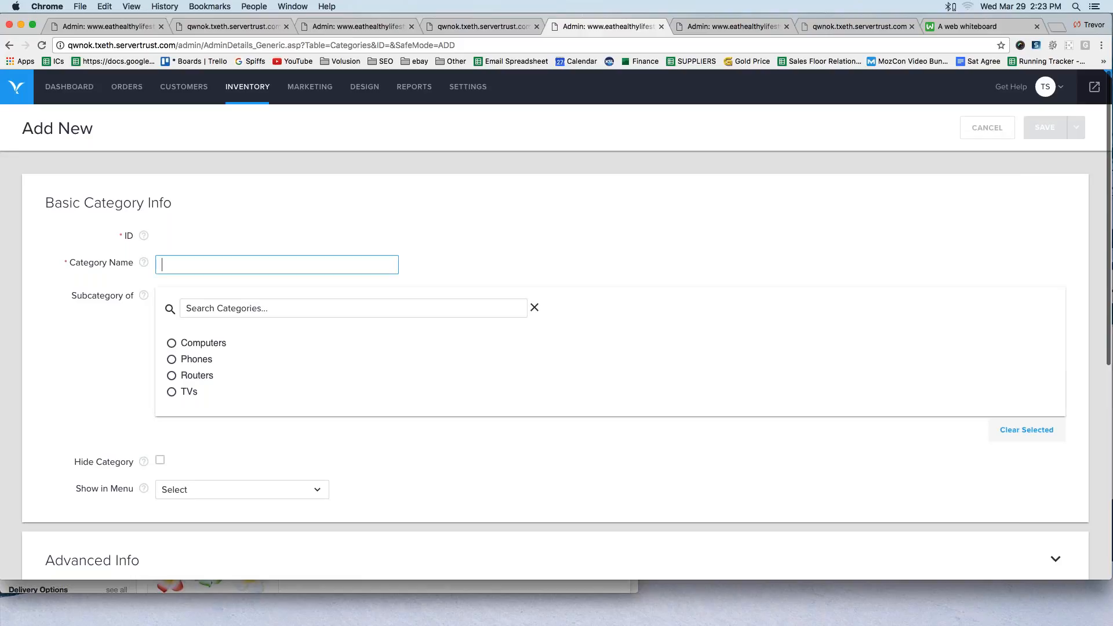
text(Keyboard s)
click(322, 185)
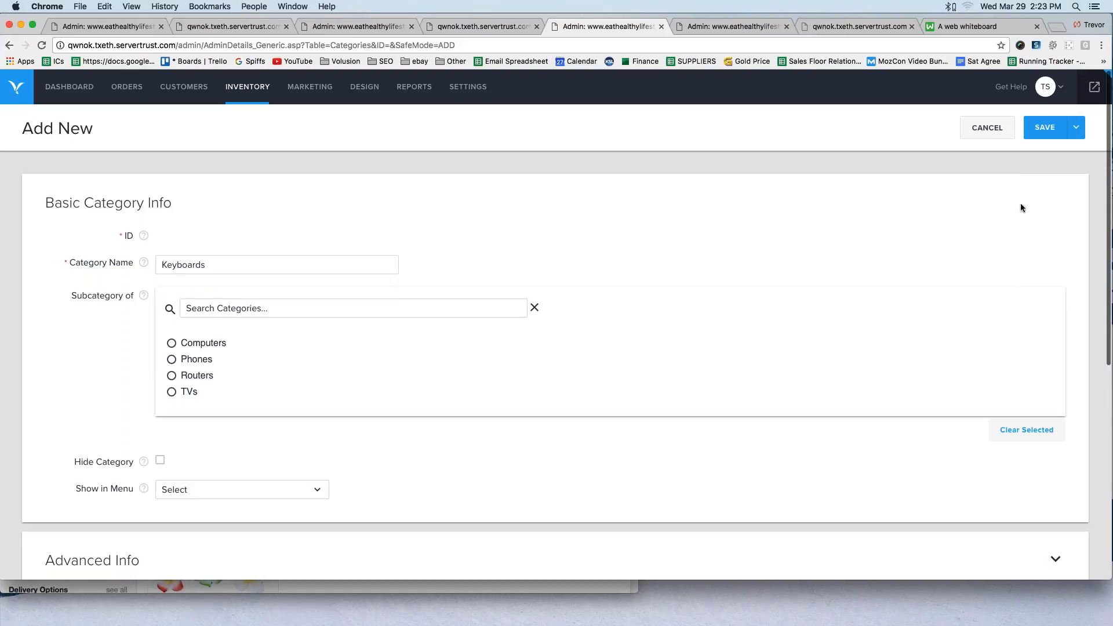
mouse_move(239, 327)
mouse_down()
mouse_move(154, 327)
mouse_move(213, 359)
mouse_up()
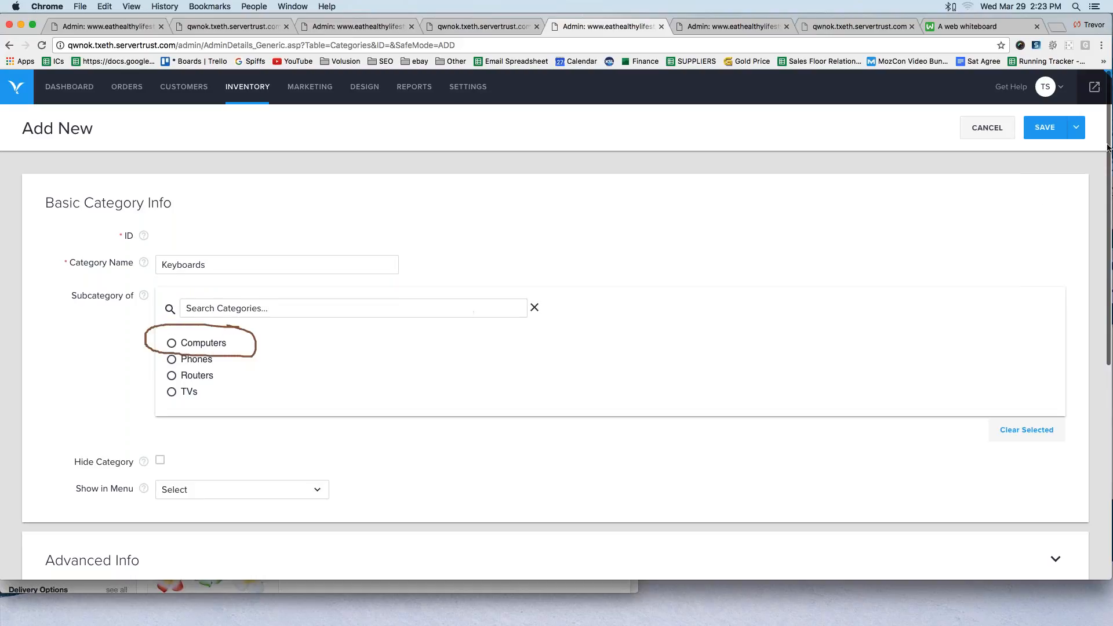
click(171, 345)
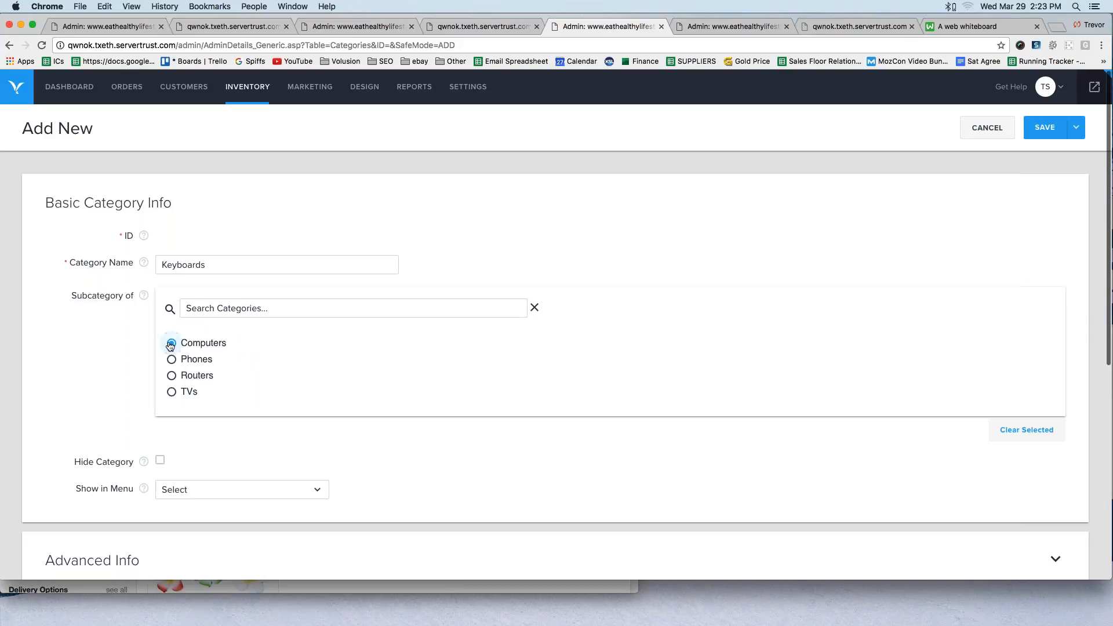
drag(75, 488, 134, 488)
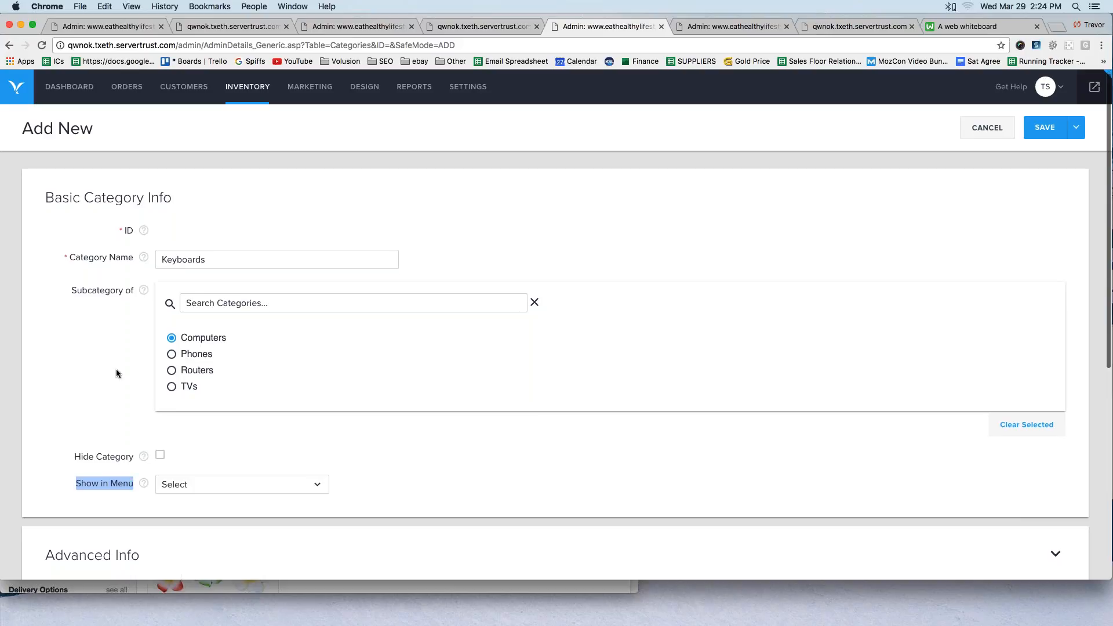
Set the Keyboards category's Product Display Mode to Responsive Grid
scroll(116, 369, down, 5)
click(82, 432)
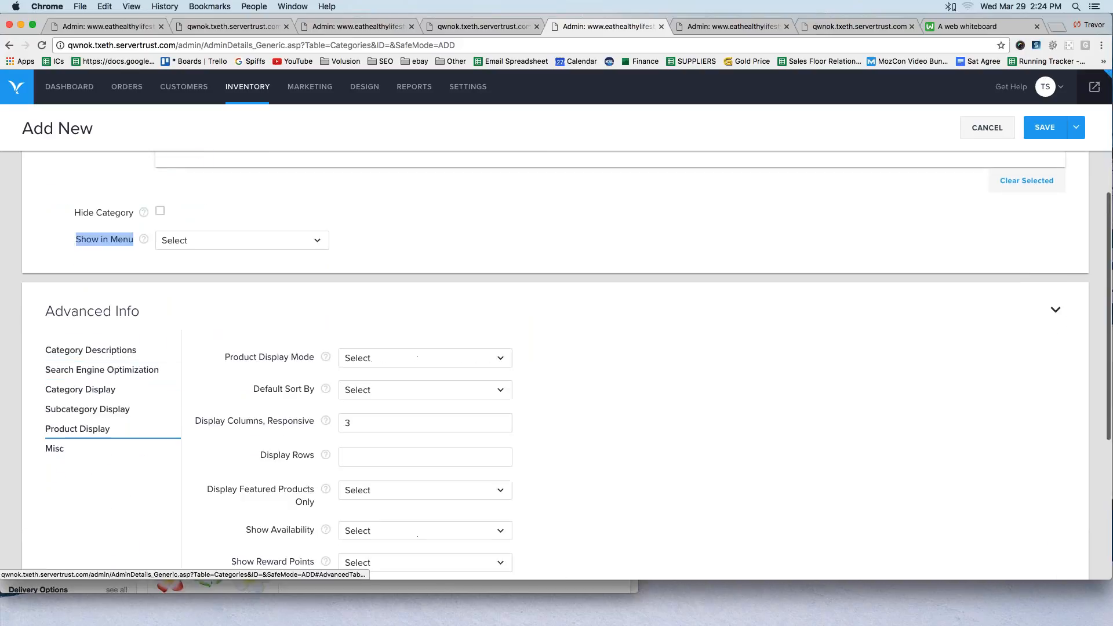
click(385, 359)
click(389, 407)
Turn off Show Description and Show Description Short for Keyboards, and save the subcategory
scroll(388, 412, down, 5)
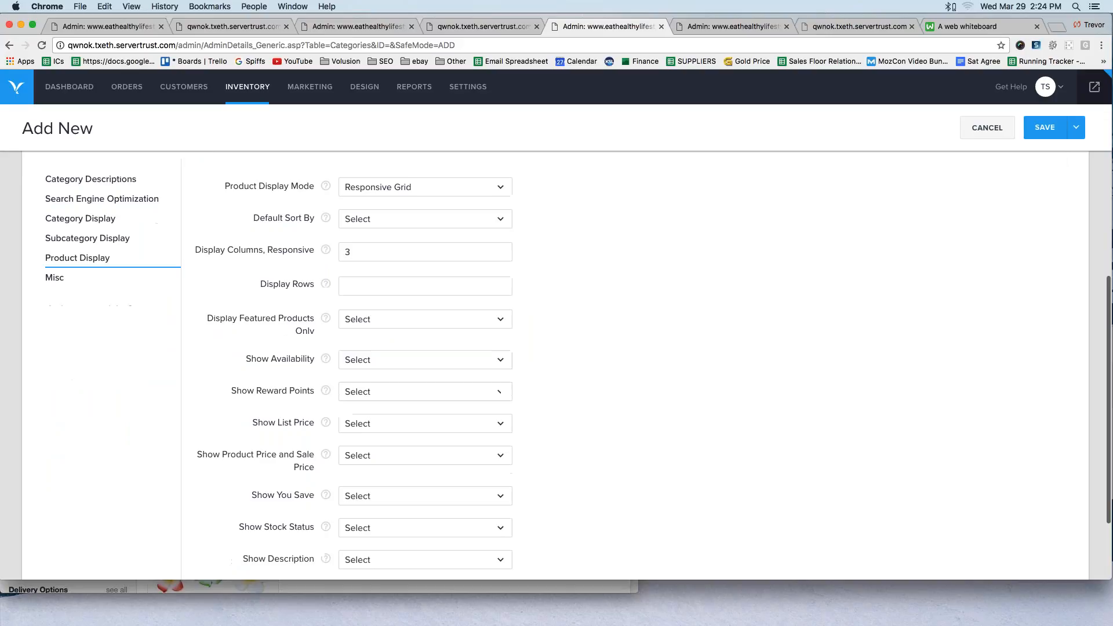
click(390, 452)
click(386, 495)
click(386, 483)
click(386, 525)
click(1053, 132)
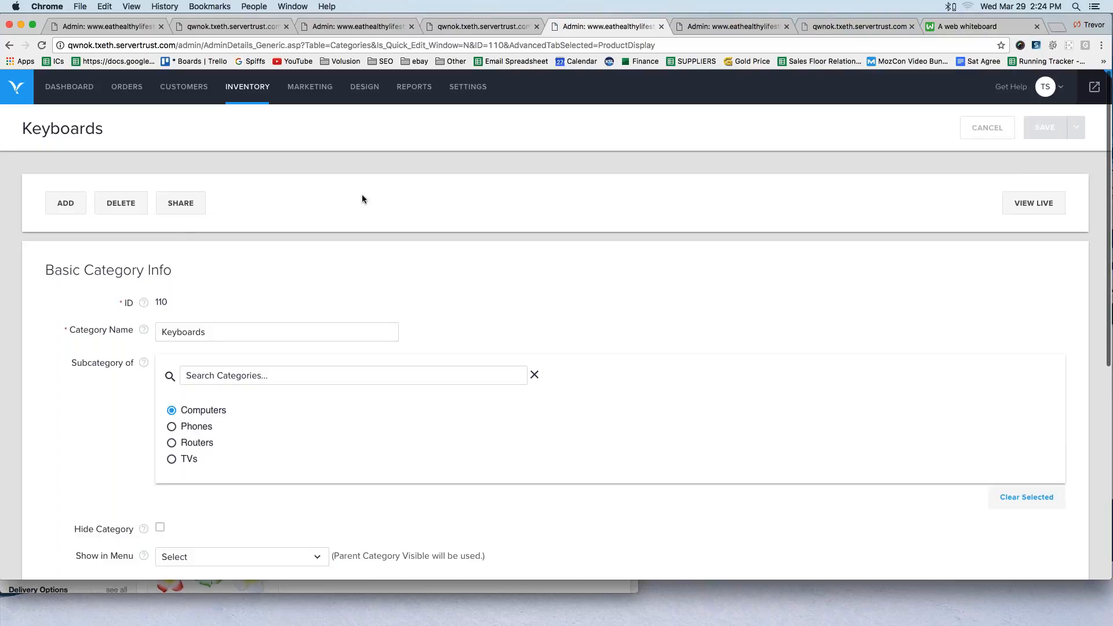
Add a new category named "Monitors" and make it a subcategory of Computers
click(66, 203)
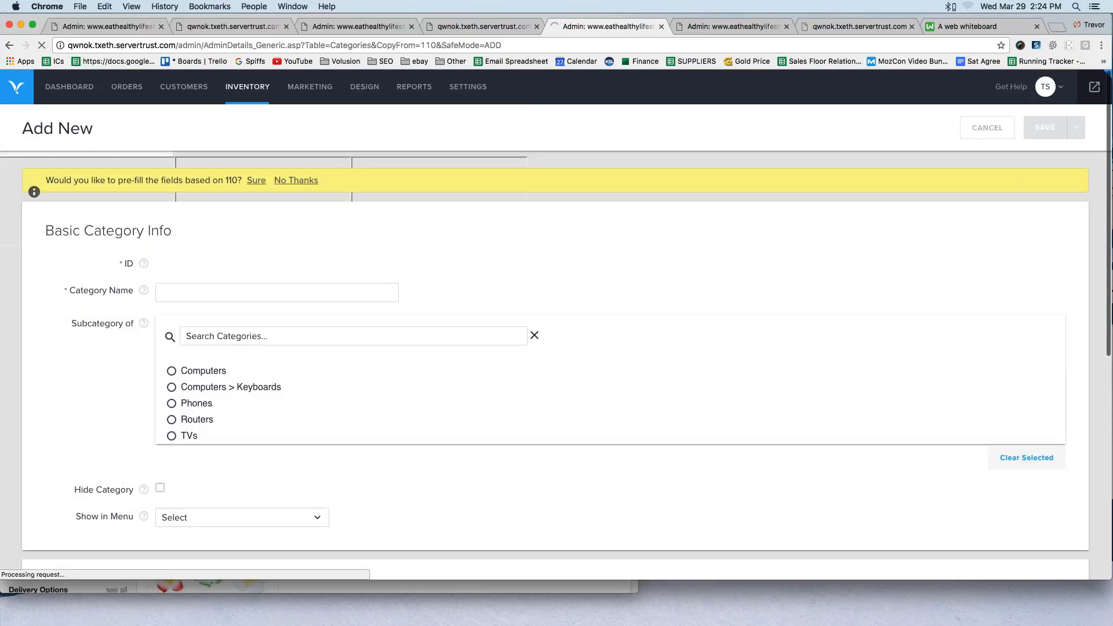
click(190, 292)
text(Monitors)
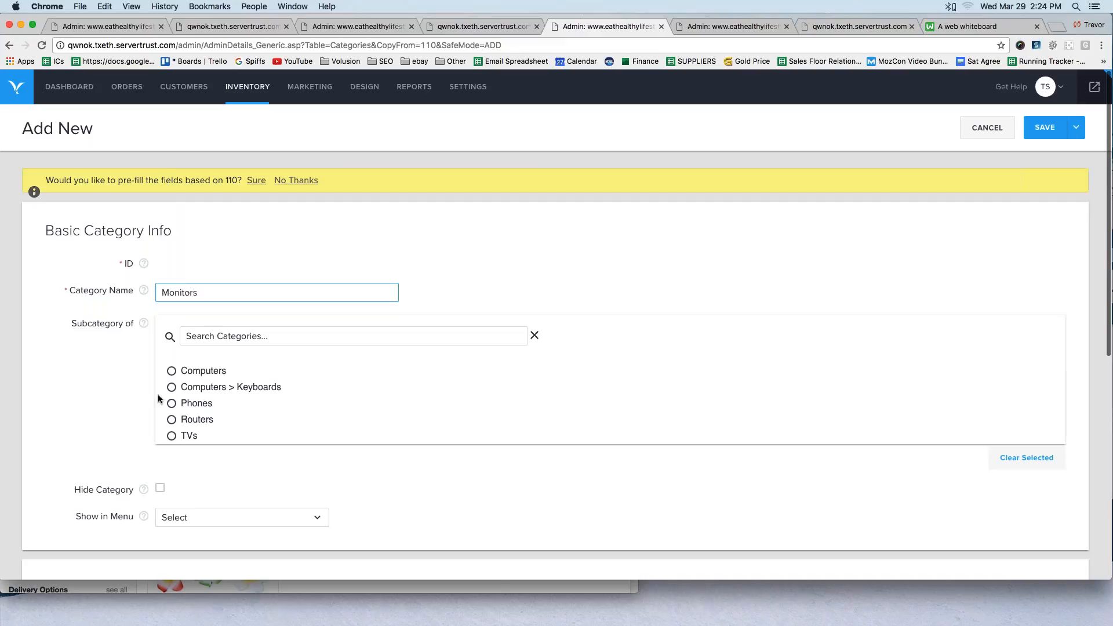
click(171, 371)
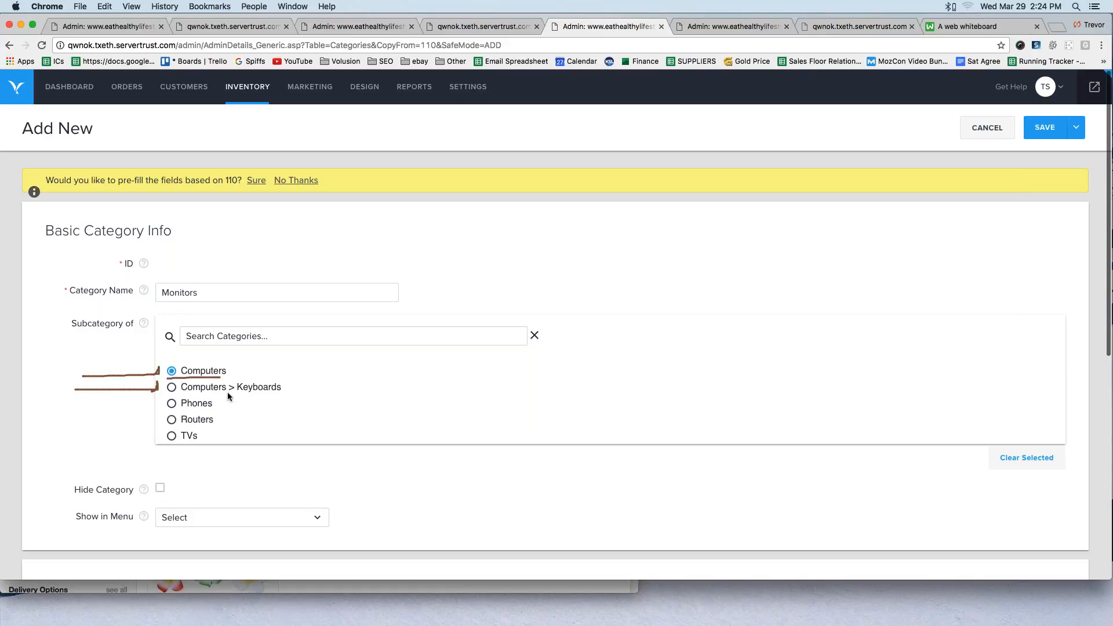
mouse_move(170, 398)
mouse_down()
mouse_move(290, 392)
mouse_move(160, 384)
mouse_move(167, 396)
mouse_up()
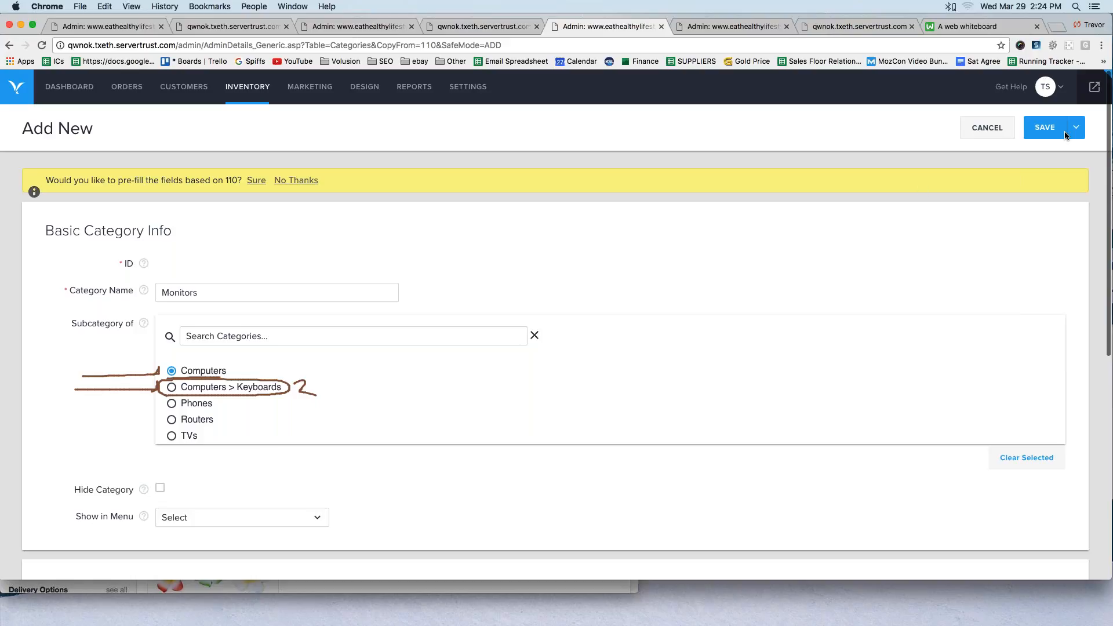
click(1103, 171)
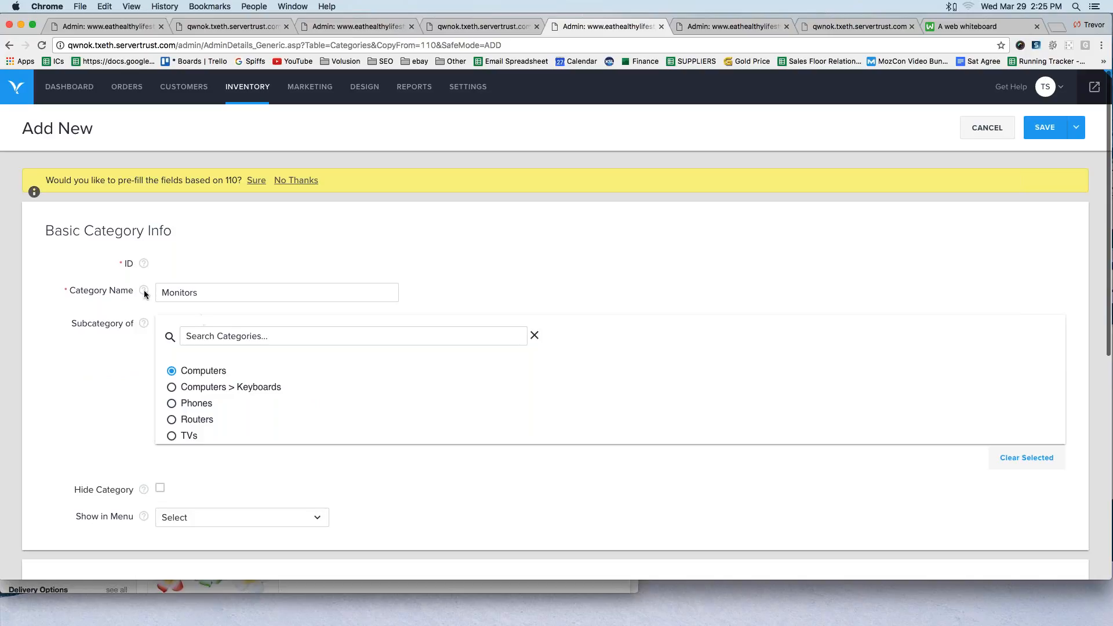
Set the Monitors category's Product Display Mode to Responsive Grid
scroll(144, 294, down, 6)
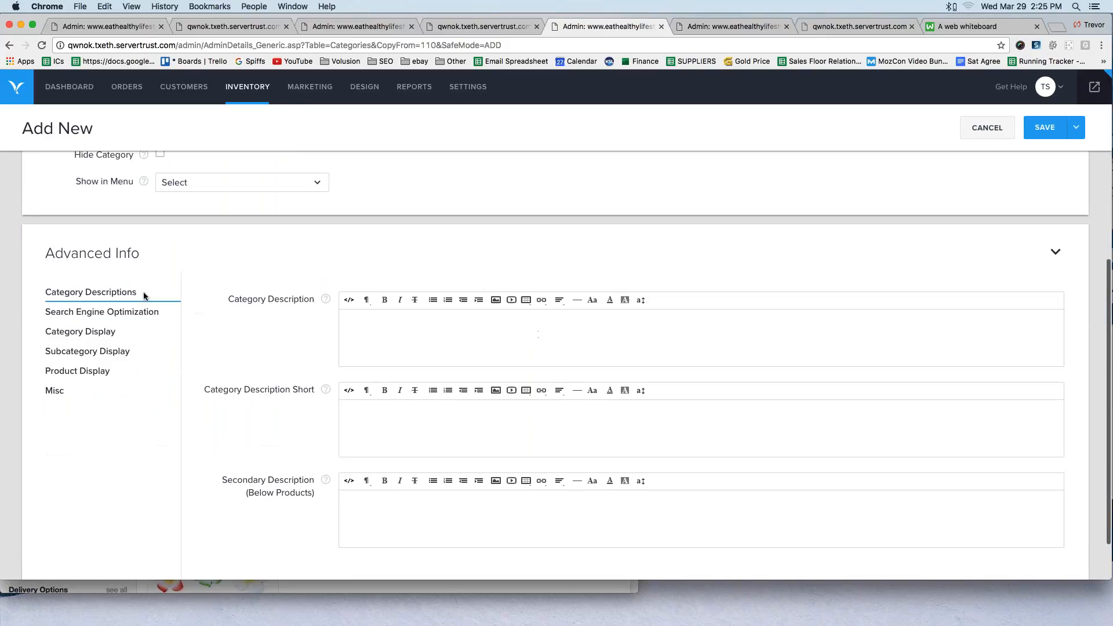
click(69, 370)
click(410, 299)
click(386, 347)
Turn off Show Description and Show Description Short for Monitors, and save the subcategory
scroll(386, 351, down, 4)
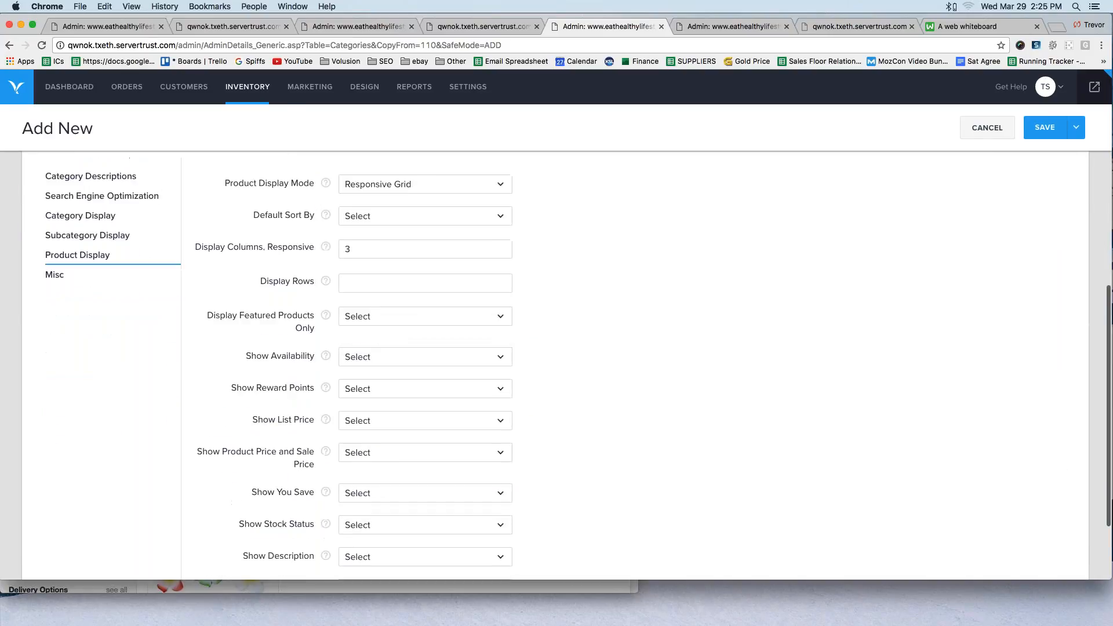
click(404, 416)
key(Escape)
click(403, 448)
click(410, 496)
click(394, 485)
click(401, 529)
scroll(900, 266, up, 10)
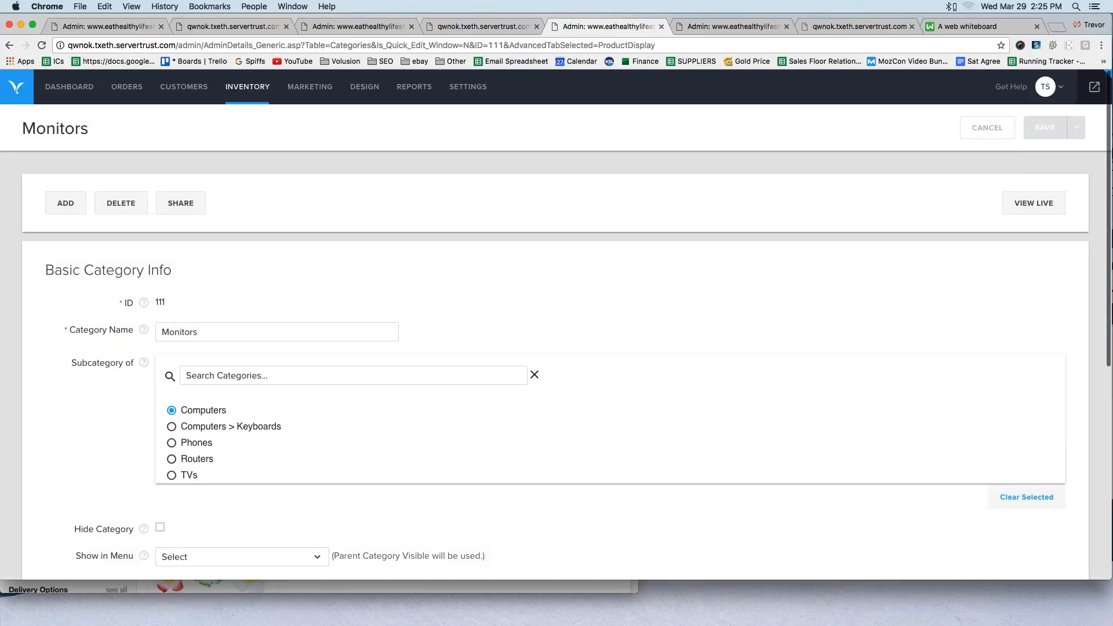
Add another new category named "Mouse Pads" and make it a subcategory of Computers
double_click(184, 333)
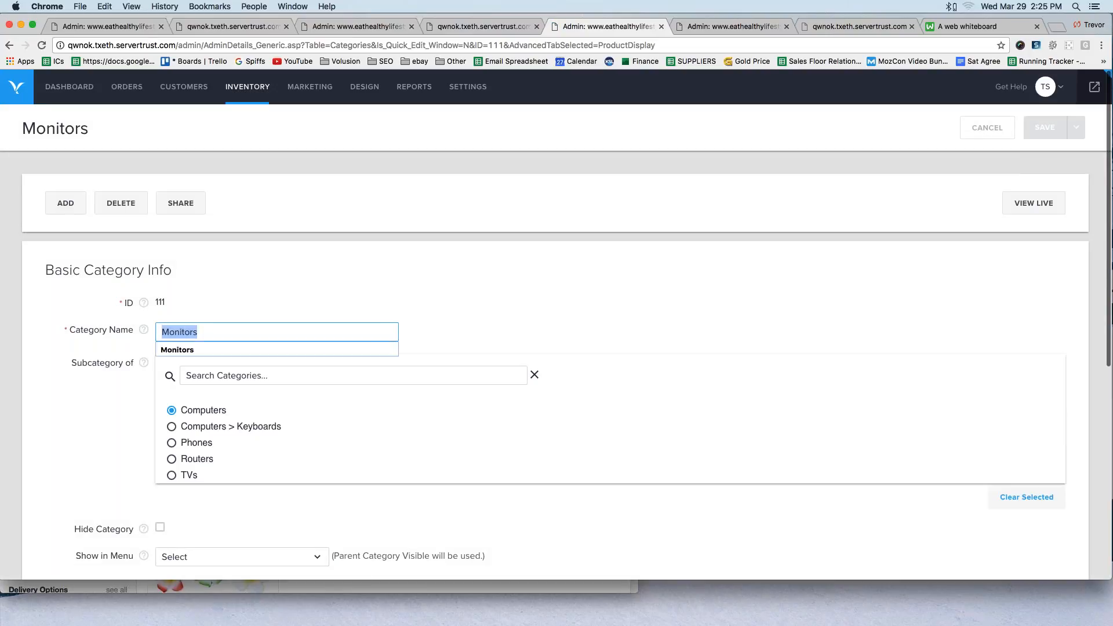
click(66, 207)
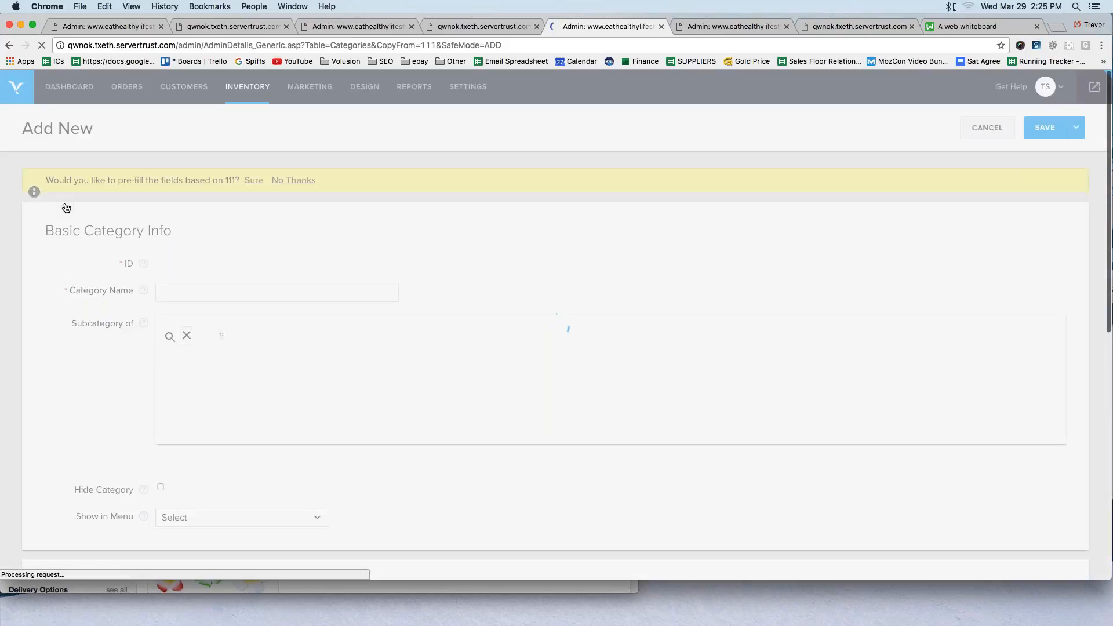
click(206, 286)
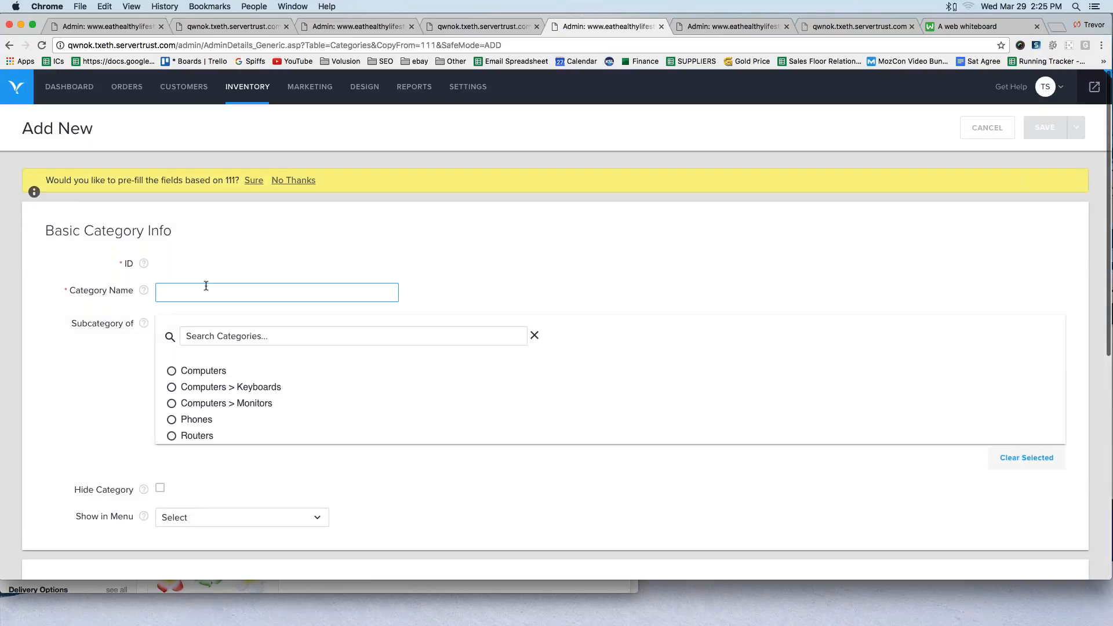
text(Mouse )
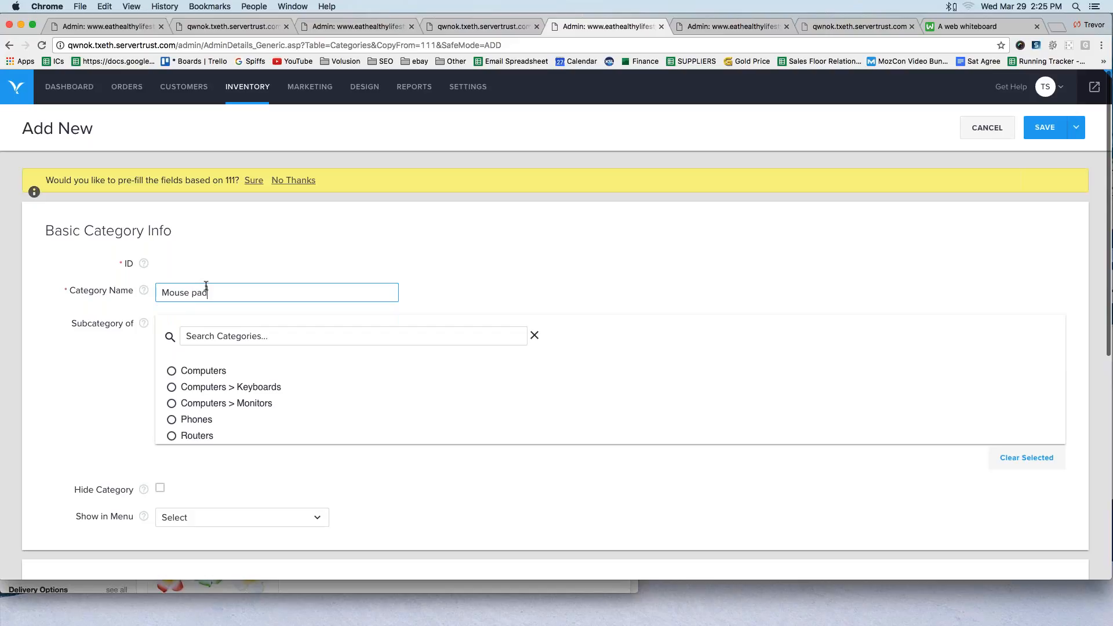
text(Pads)
click(171, 371)
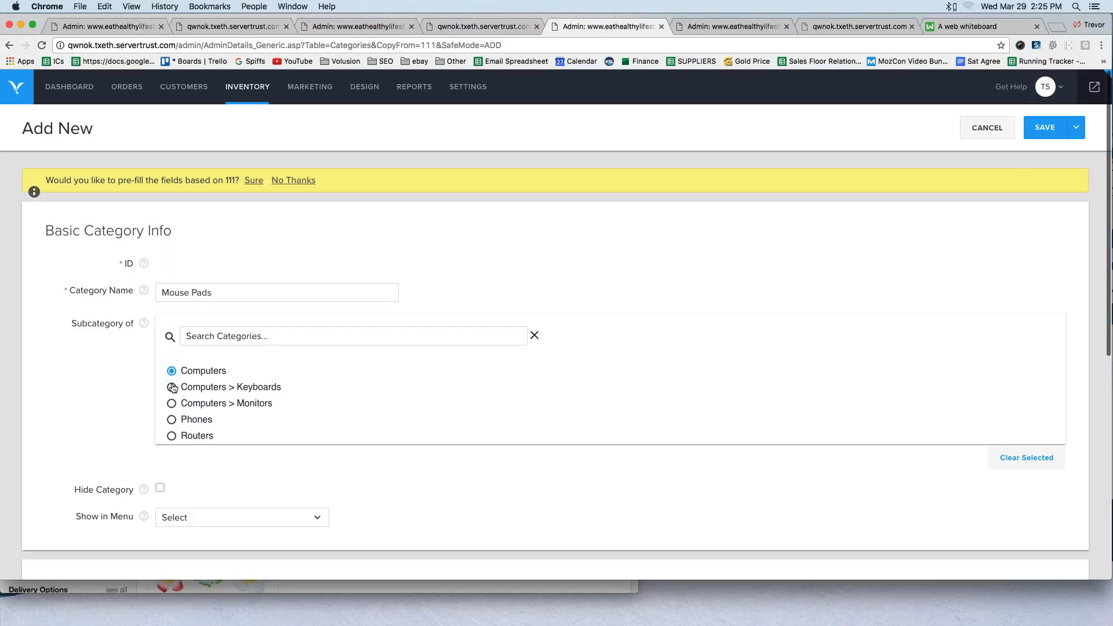
Set the Mouse Pads category's Product Display Mode to Responsive Grid
scroll(169, 400, down, 10)
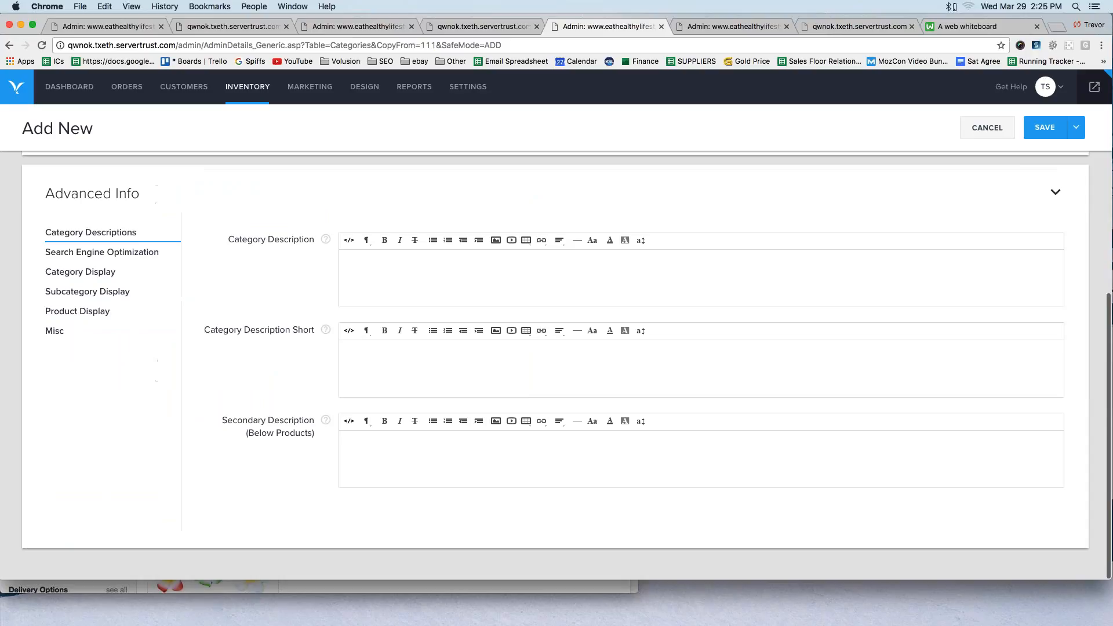
click(77, 311)
click(425, 240)
click(405, 288)
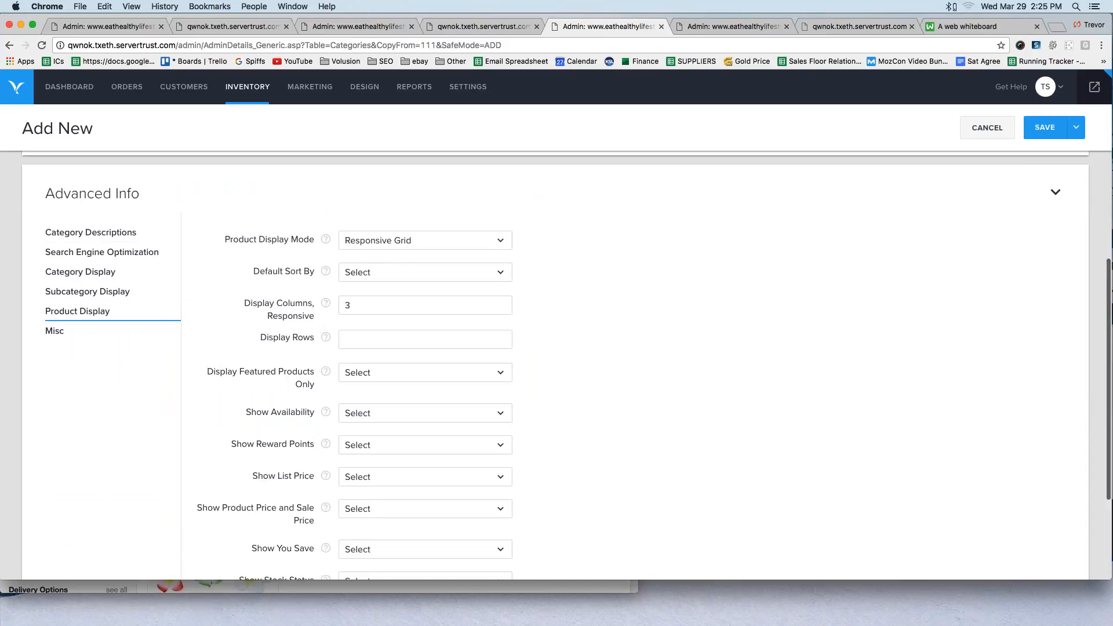
Turn off Show Description and Show Description Short for Mouse Pads, and save the subcategory
scroll(406, 290, down, 3)
click(406, 447)
click(392, 496)
click(388, 479)
click(388, 527)
click(1045, 127)
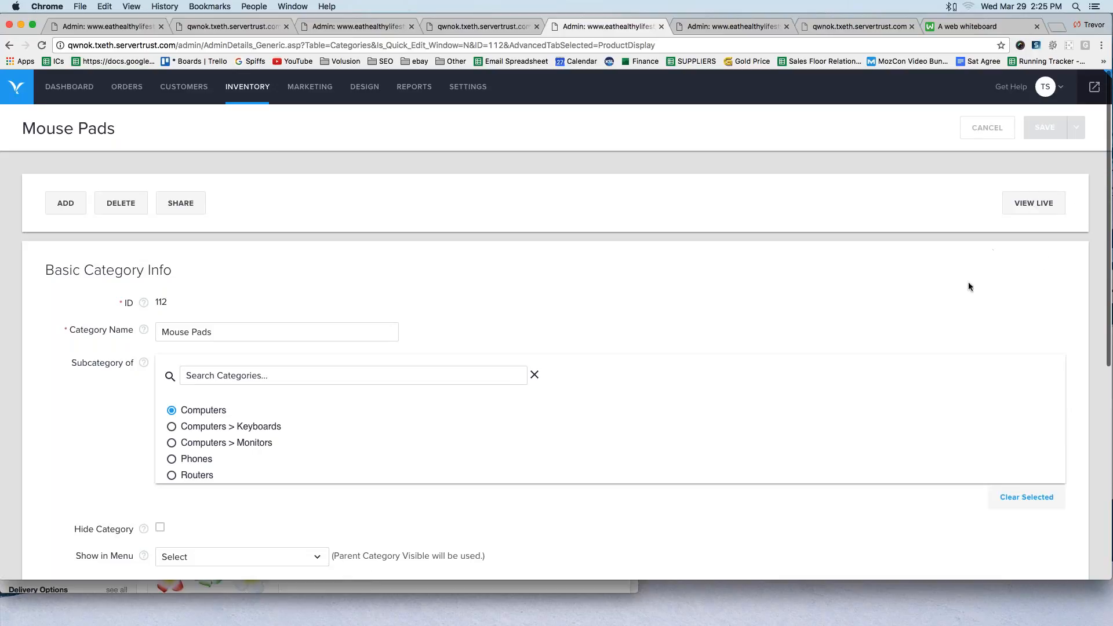
Open the live storefront and check the subcategories under Computers in the navigation menu
mouse_move(1078, 107)
mouse_down()
mouse_move(1062, 112)
mouse_move(1074, 102)
mouse_move(1078, 110)
mouse_up()
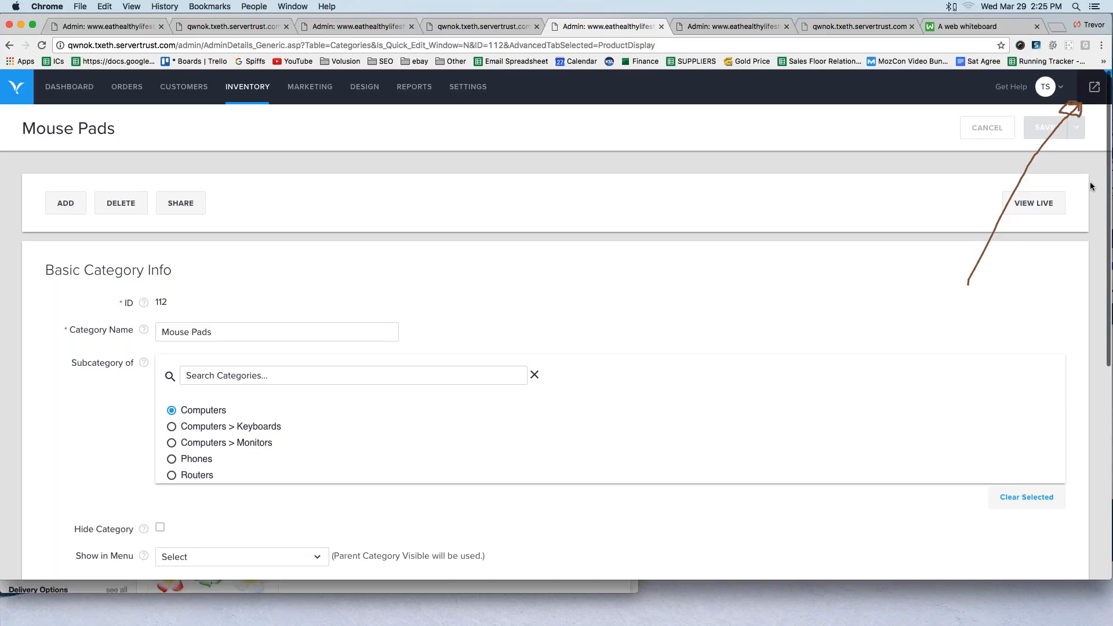
key(Escape)
click(1085, 96)
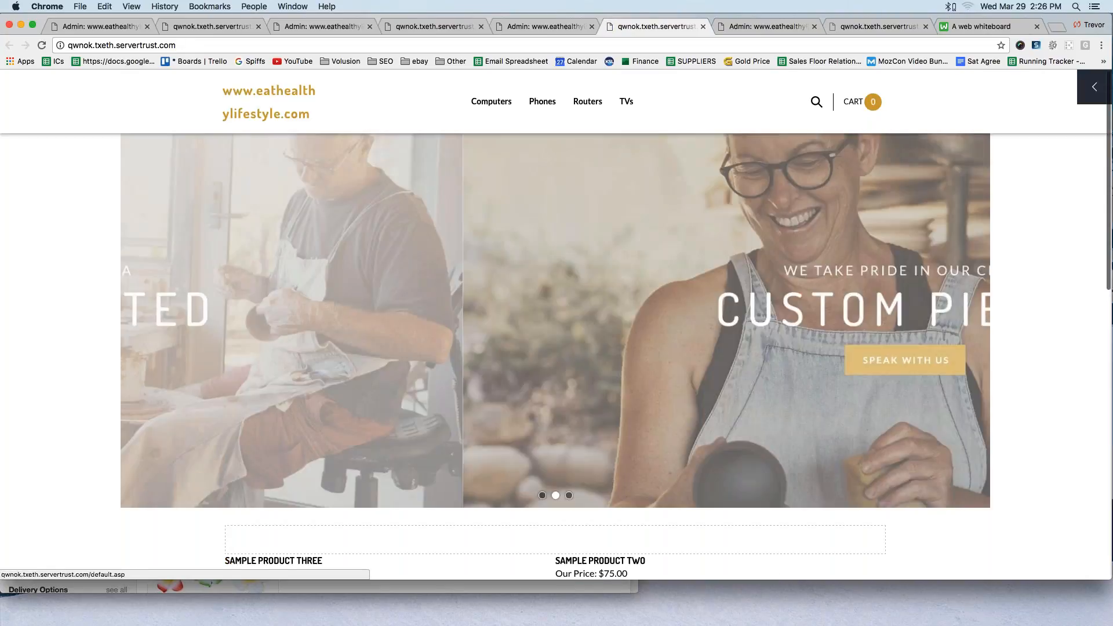
mouse_move(487, 105)
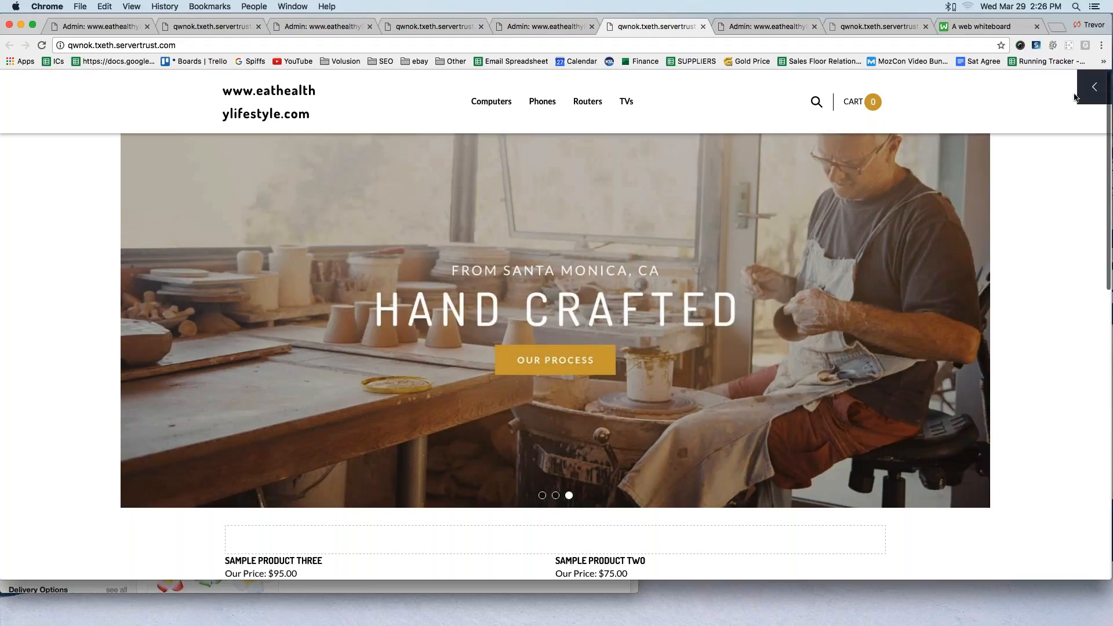
Return from the storefront to the admin dashboard and open the inventory's Categories page
click(1082, 96)
click(907, 86)
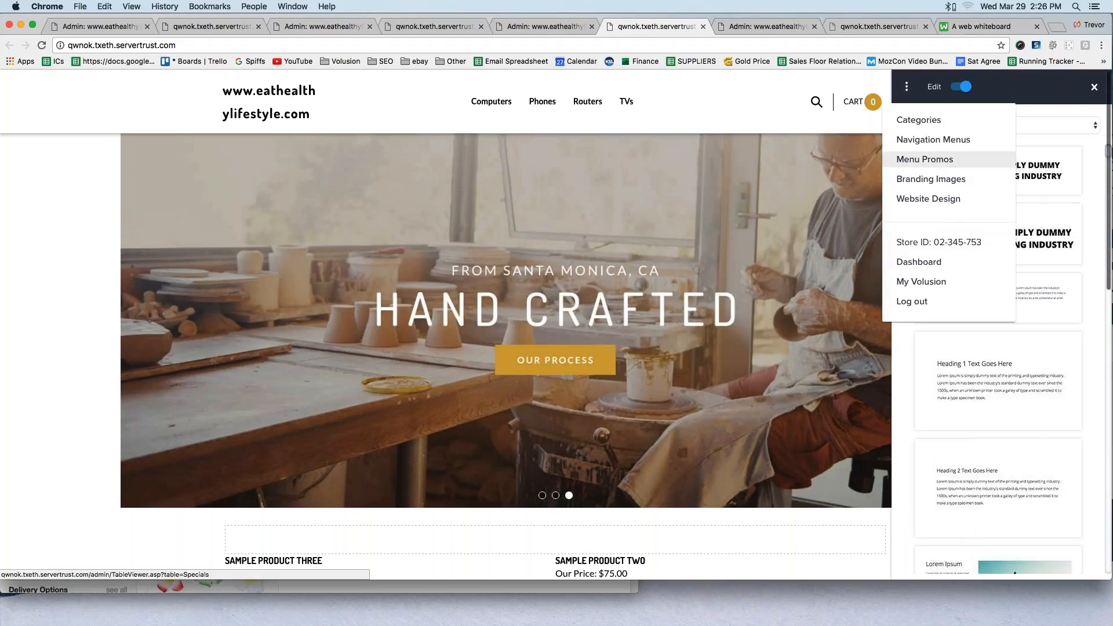
click(922, 262)
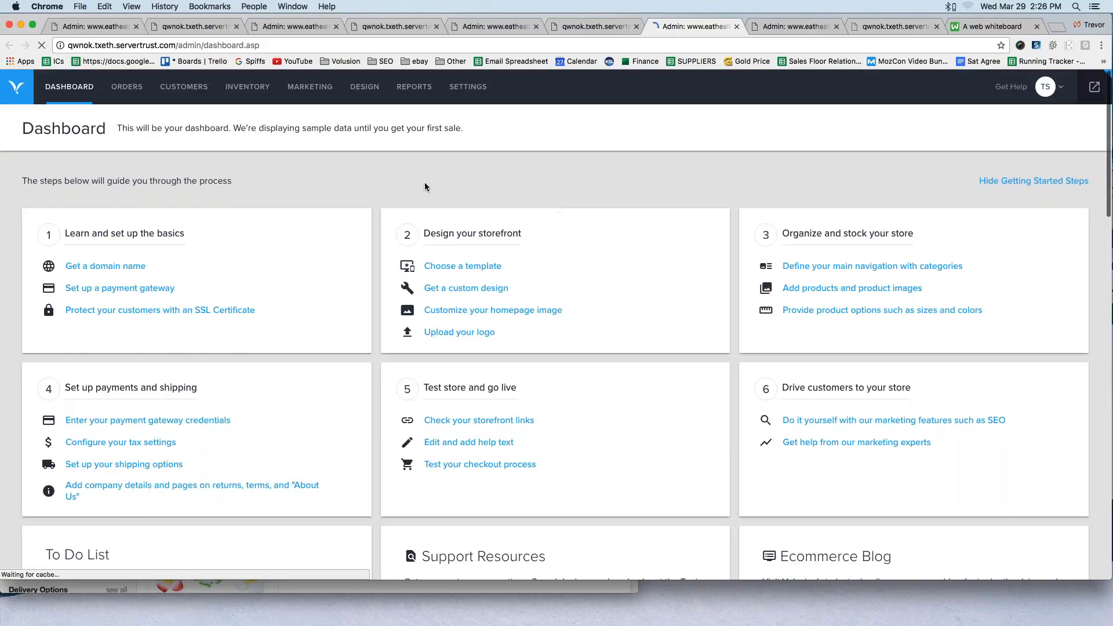
mouse_move(258, 93)
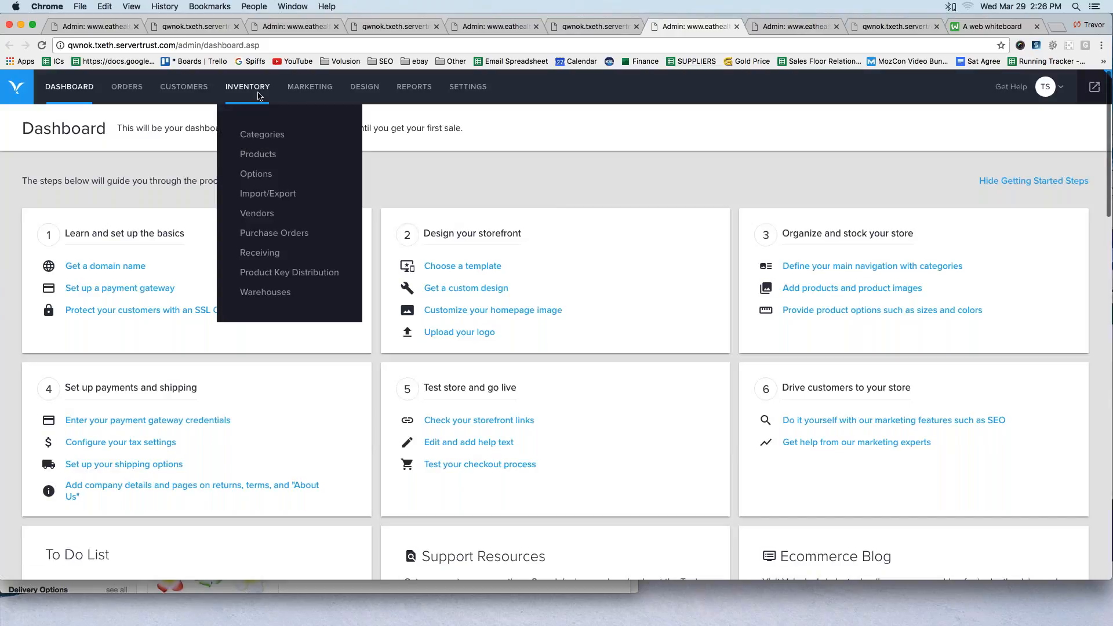
click(259, 135)
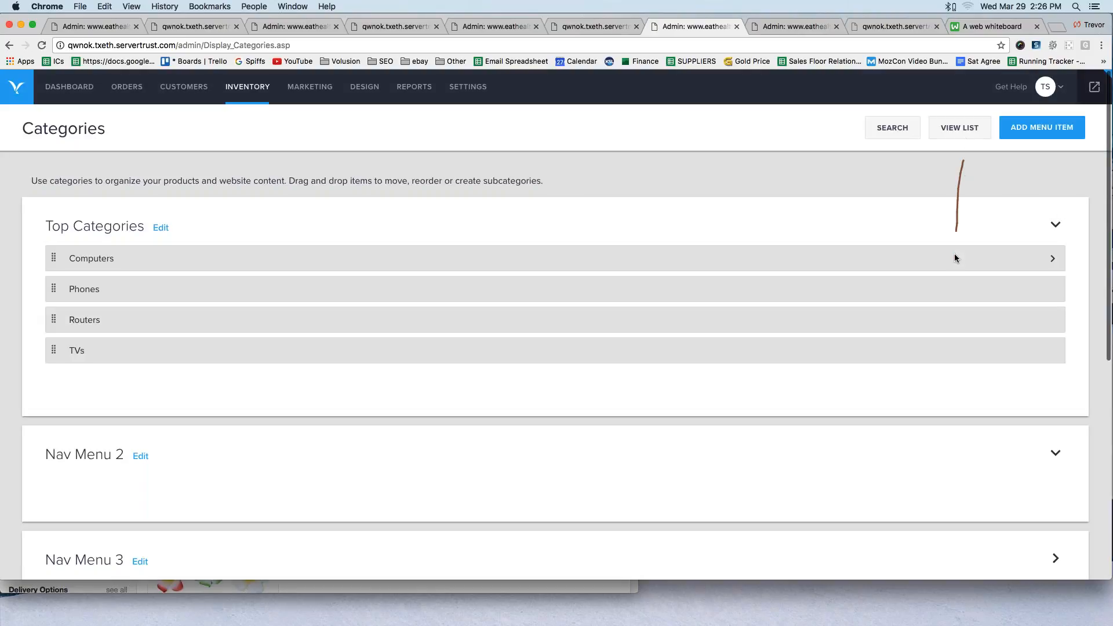
Switch the Categories page to the list view of categories and subcategories
mouse_move(941, 176)
mouse_down()
mouse_move(982, 175)
mouse_move(964, 154)
mouse_up()
mouse_move(1006, 101)
mouse_down()
mouse_move(937, 110)
mouse_move(1001, 99)
mouse_up()
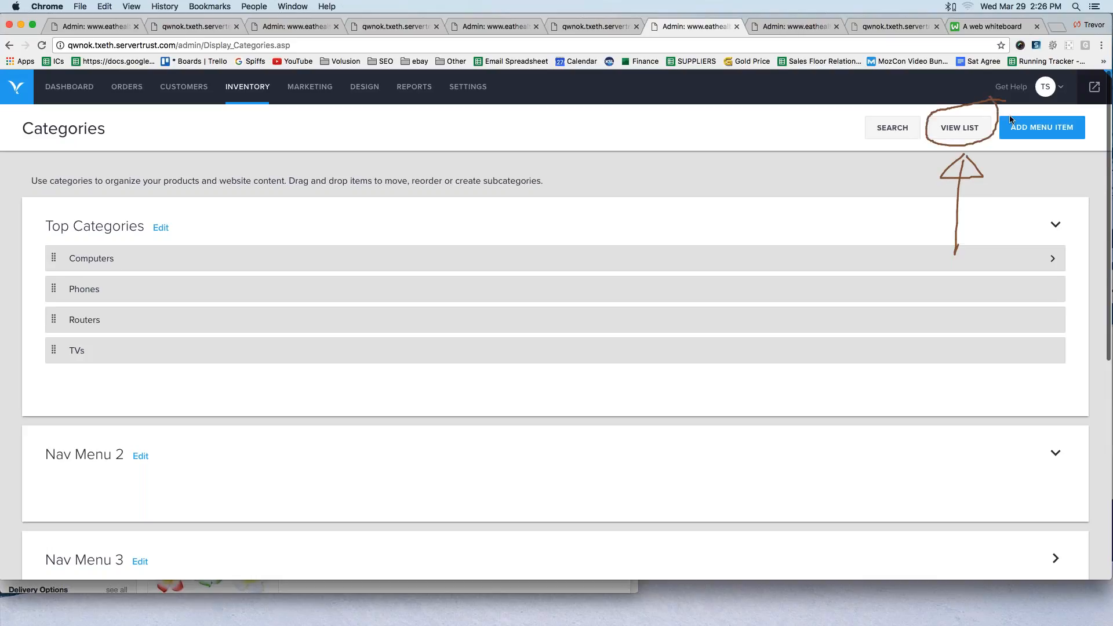
key(Escape)
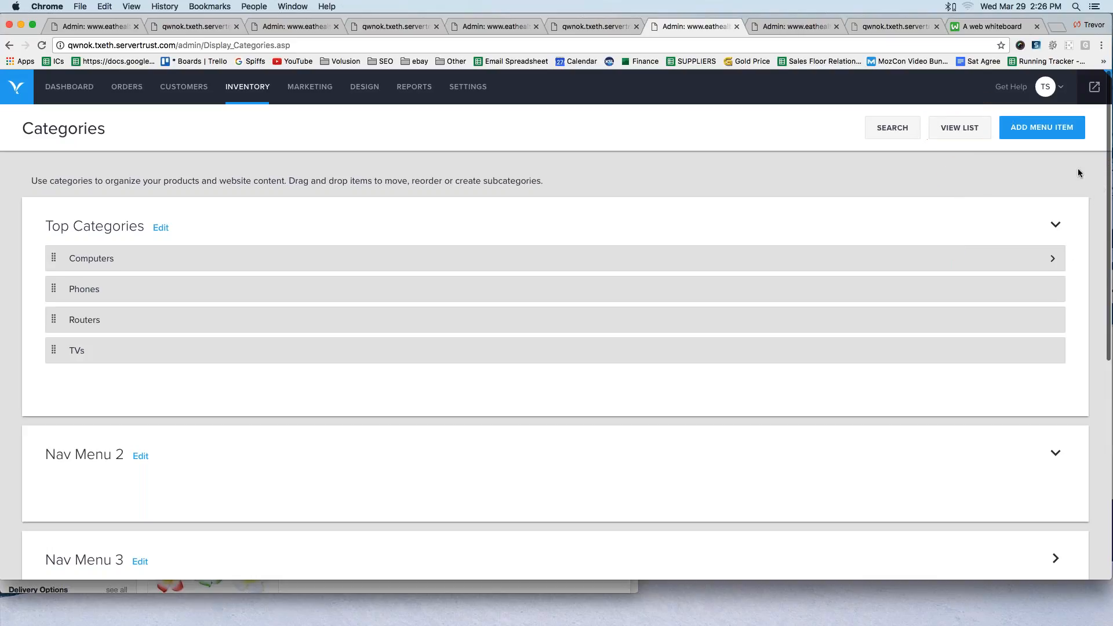
click(959, 132)
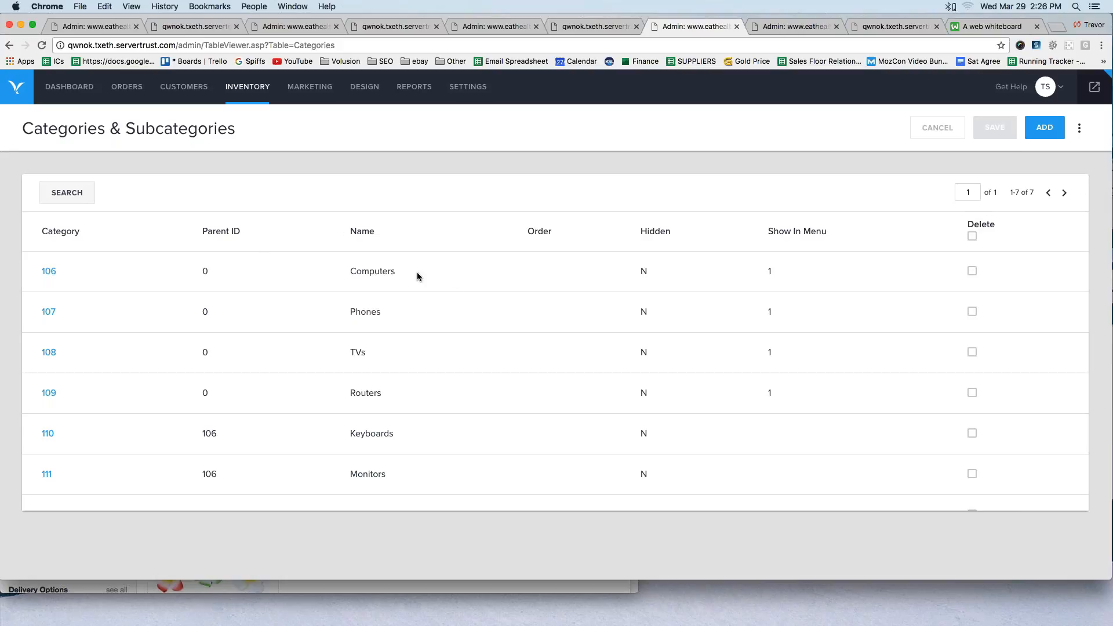
Examine the category IDs, names and parent IDs in the list, comparing the top categories with the Computers subcategories
mouse_move(436, 263)
mouse_down()
mouse_move(437, 388)
mouse_move(371, 415)
mouse_move(23, 407)
mouse_move(34, 226)
mouse_move(428, 210)
mouse_move(437, 280)
mouse_up()
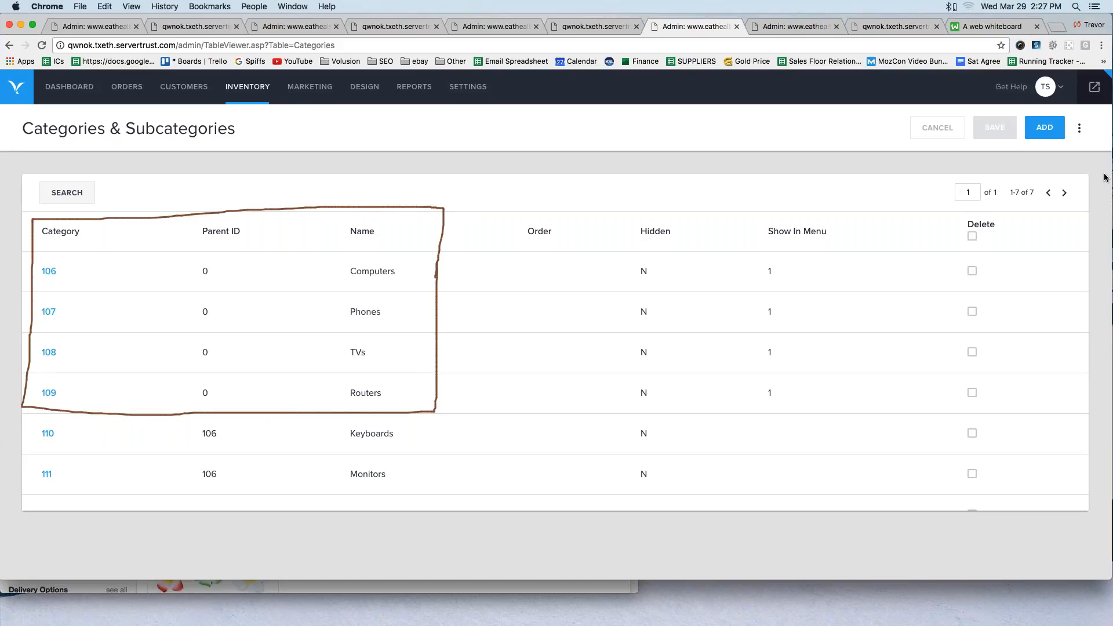
click(1104, 212)
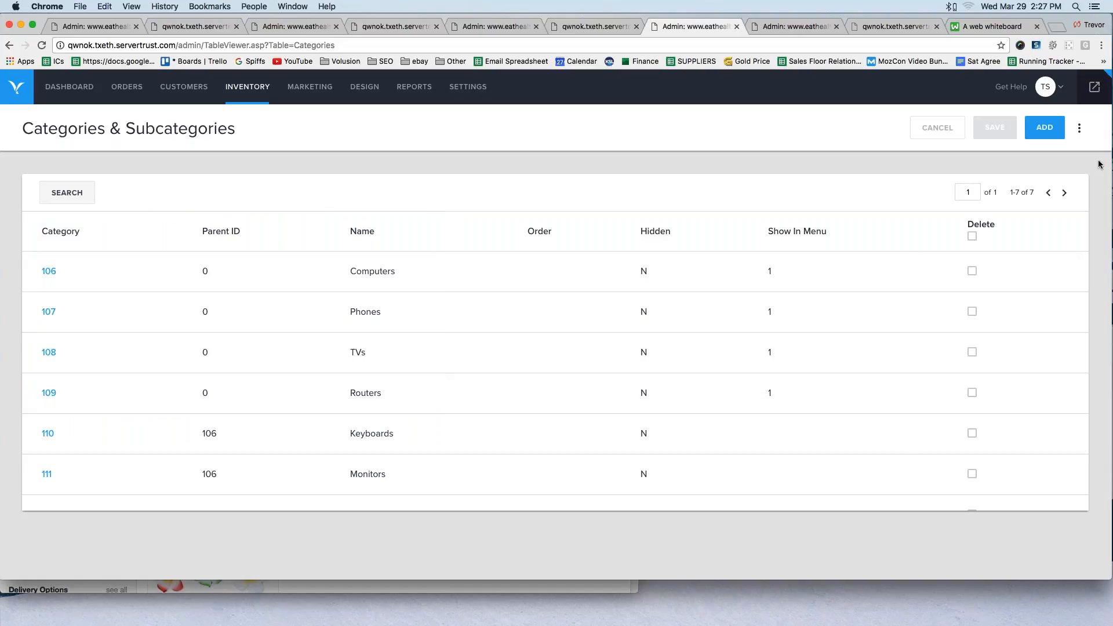
scroll(451, 240, down, 1)
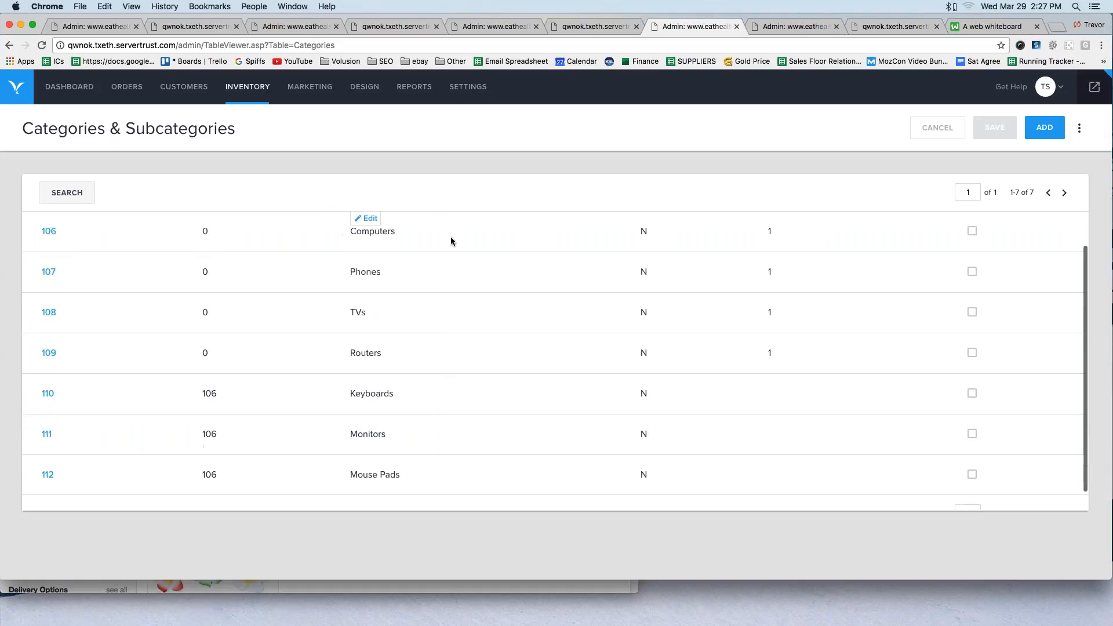
scroll(451, 240, up, 1)
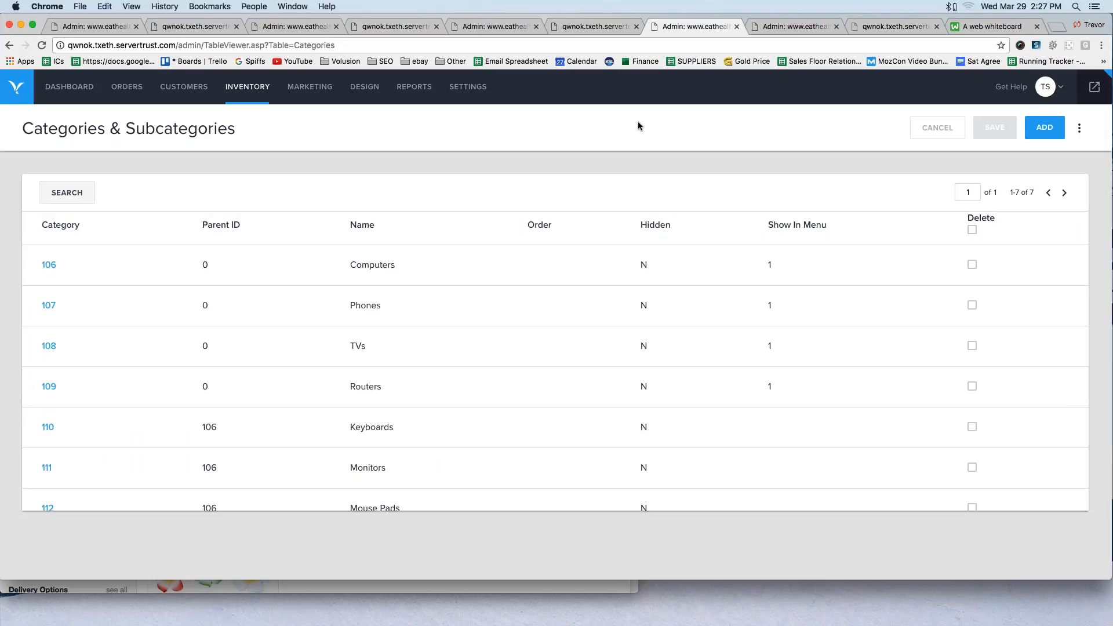
key(super+minus)
key(super+minus)
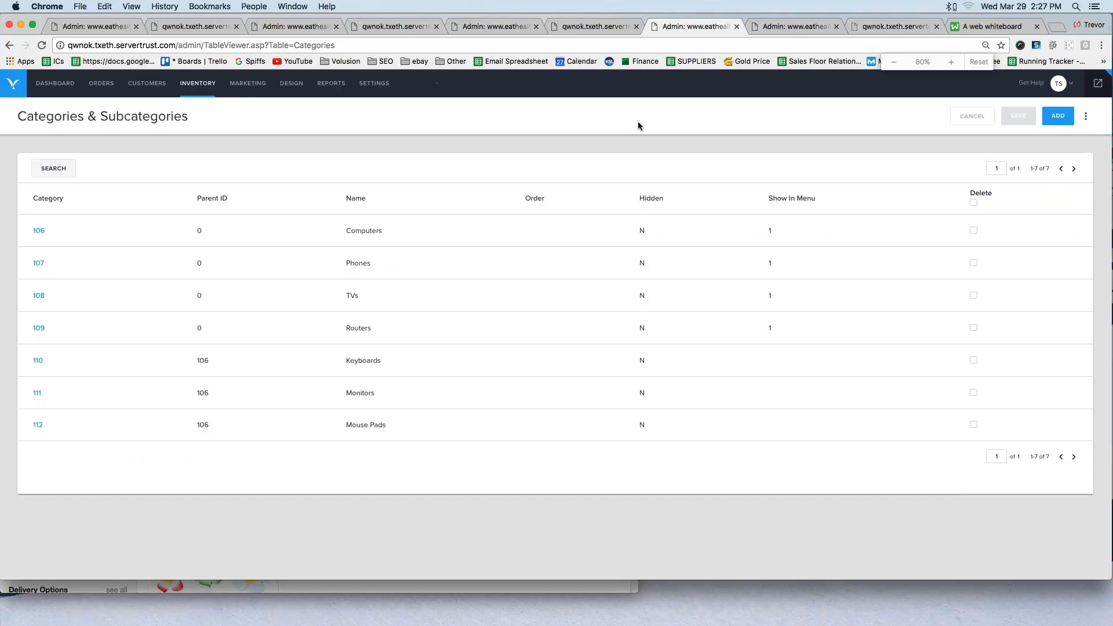
key(super+plus)
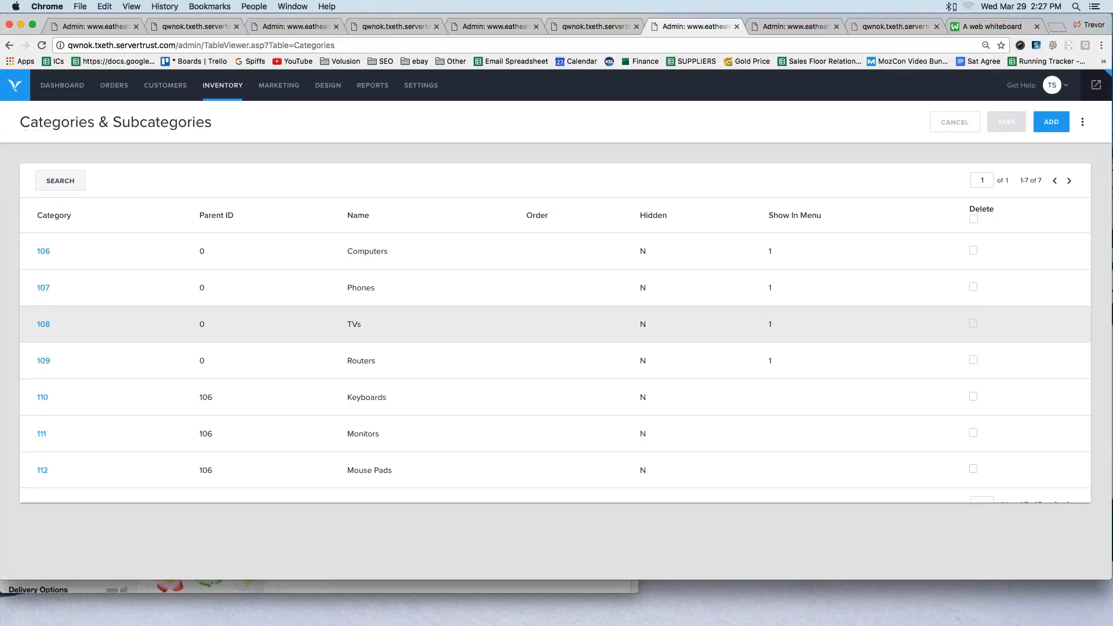
scroll(644, 316, down, 1)
scroll(644, 316, up, 1)
scroll(643, 316, down, 1)
scroll(643, 316, down, 1)
scroll(644, 316, up, 1)
scroll(644, 316, down, 1)
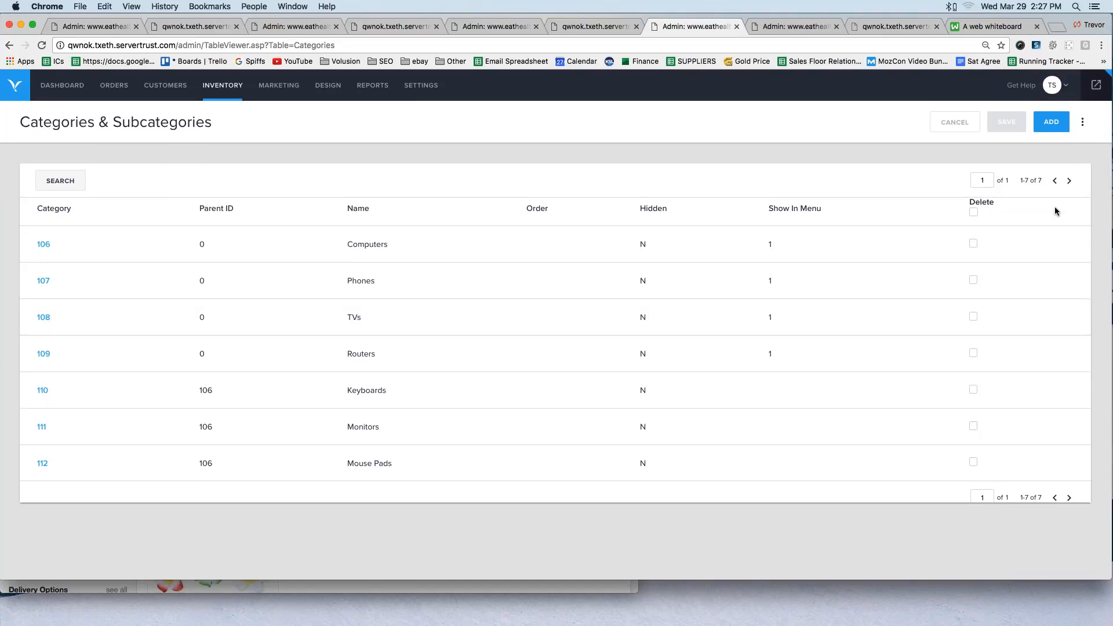
mouse_move(26, 370)
mouse_down()
mouse_move(298, 373)
mouse_move(438, 321)
mouse_move(432, 224)
mouse_move(21, 233)
mouse_move(12, 370)
mouse_move(31, 367)
mouse_up()
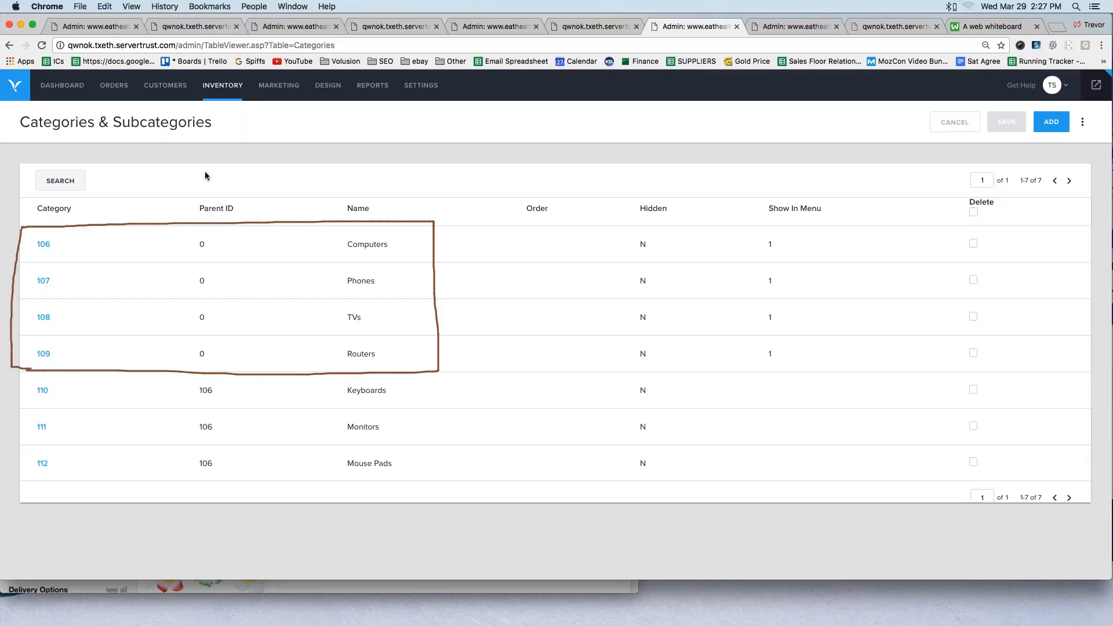
mouse_move(211, 181)
mouse_down()
mouse_move(223, 191)
mouse_move(203, 185)
mouse_move(212, 192)
mouse_up()
mouse_move(250, 245)
mouse_down()
mouse_move(209, 237)
mouse_move(193, 259)
mouse_move(212, 234)
mouse_move(191, 285)
mouse_move(209, 267)
mouse_move(199, 308)
mouse_move(210, 351)
mouse_move(197, 365)
mouse_move(211, 353)
mouse_up()
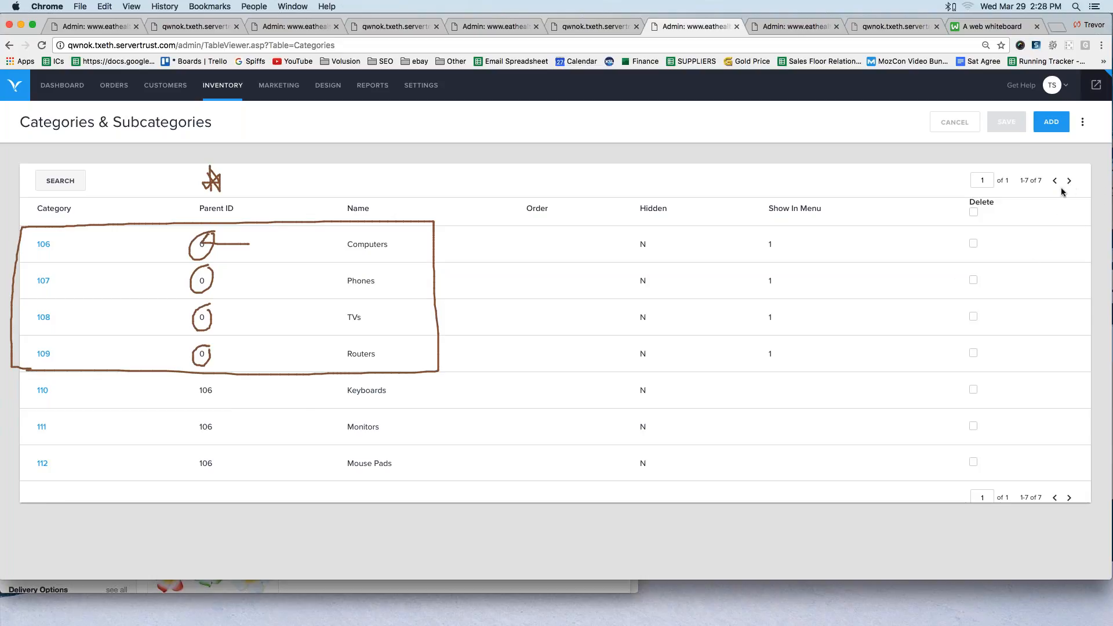
Compare the parent IDs of Keyboards, Monitors and Mouse Pads with the category ID of Computers
mouse_move(225, 385)
mouse_down()
mouse_move(192, 391)
mouse_move(218, 406)
mouse_move(229, 381)
mouse_move(187, 436)
mouse_move(215, 411)
mouse_up()
mouse_move(189, 468)
mouse_down()
mouse_move(229, 464)
mouse_move(208, 455)
mouse_up()
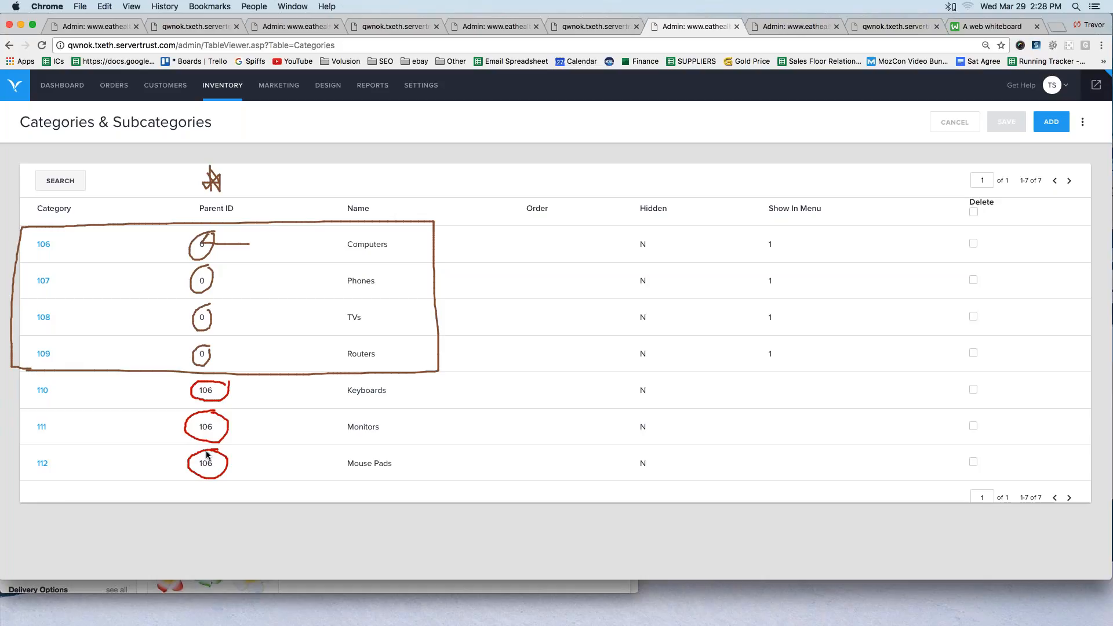
mouse_move(181, 462)
mouse_down()
mouse_move(123, 318)
mouse_move(117, 264)
mouse_move(79, 256)
mouse_up()
mouse_move(189, 424)
mouse_down()
mouse_move(150, 392)
mouse_move(120, 276)
mouse_move(77, 227)
mouse_move(81, 247)
mouse_up()
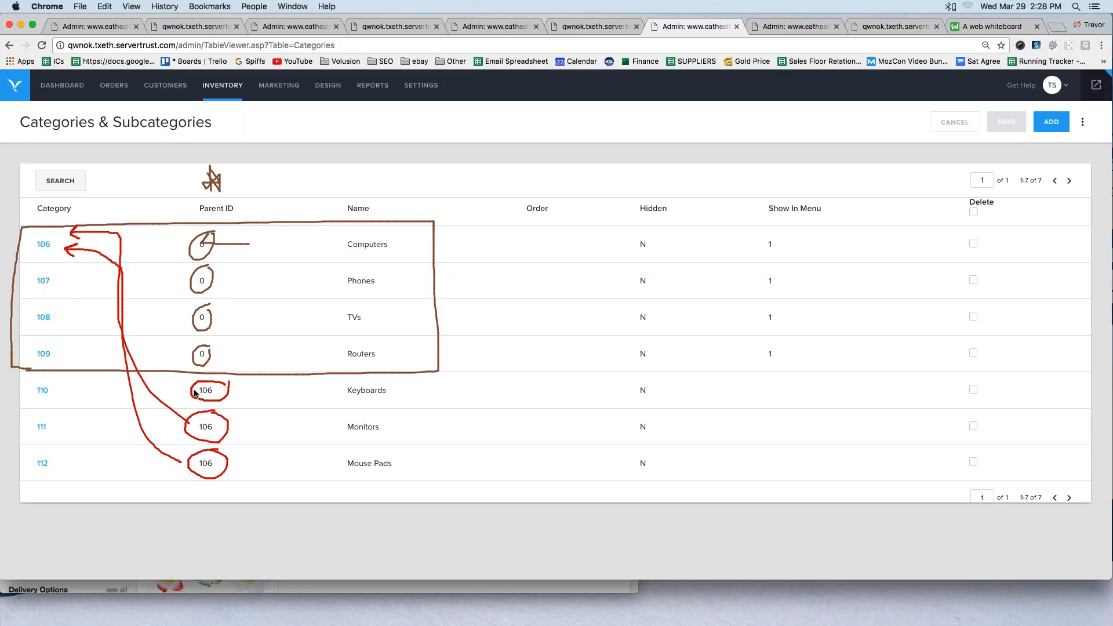
mouse_move(192, 388)
mouse_down()
mouse_move(156, 242)
mouse_move(92, 242)
mouse_move(103, 250)
mouse_up()
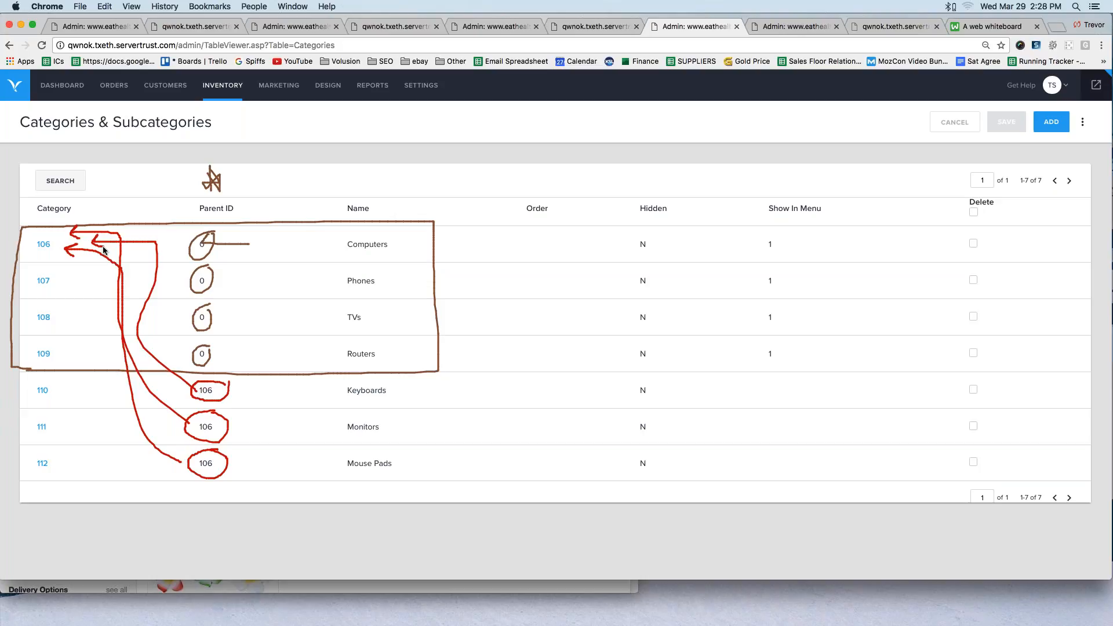
click(1111, 175)
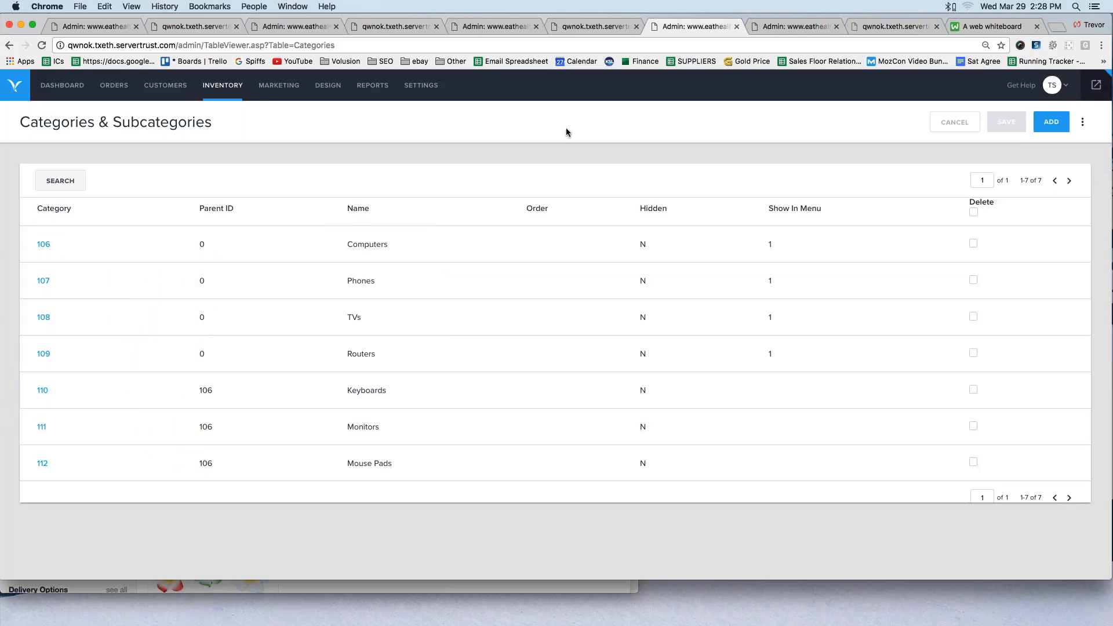
Return to the inventory's Categories page and start adding a new menu item
mouse_move(222, 85)
click(229, 132)
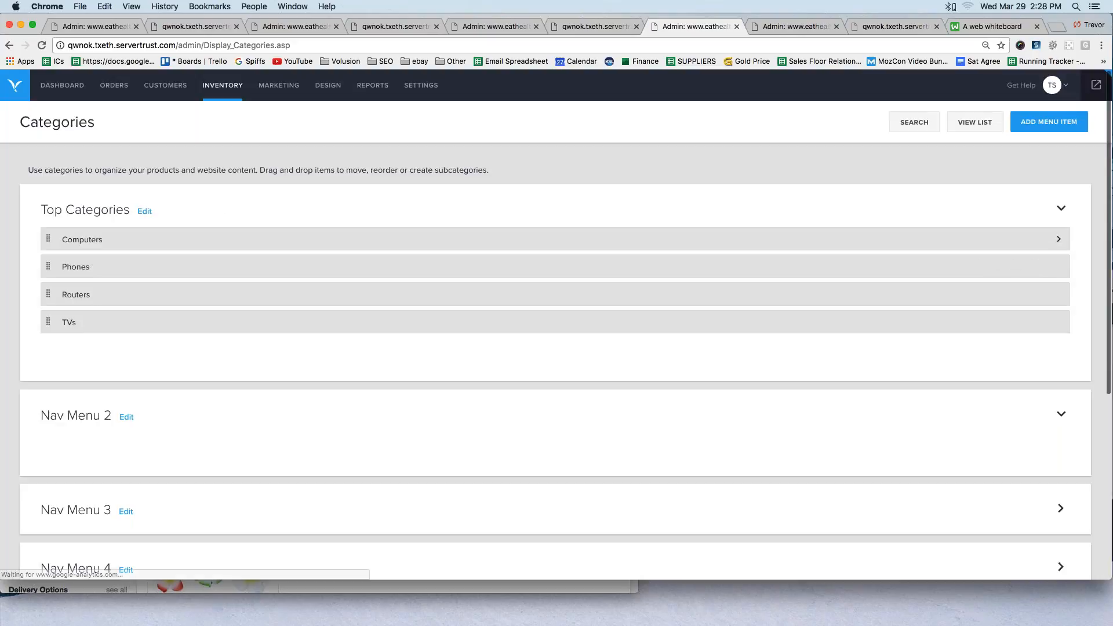
click(1024, 124)
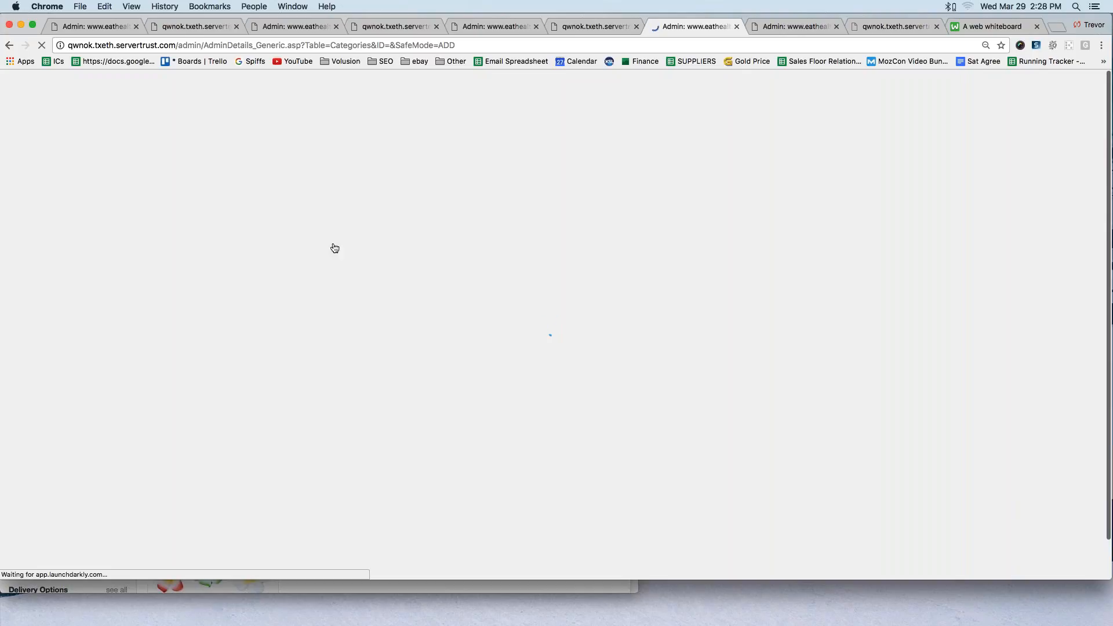
Name the new category Acer Monitors and make it a subcategory of Computers > Monitors
click(166, 243)
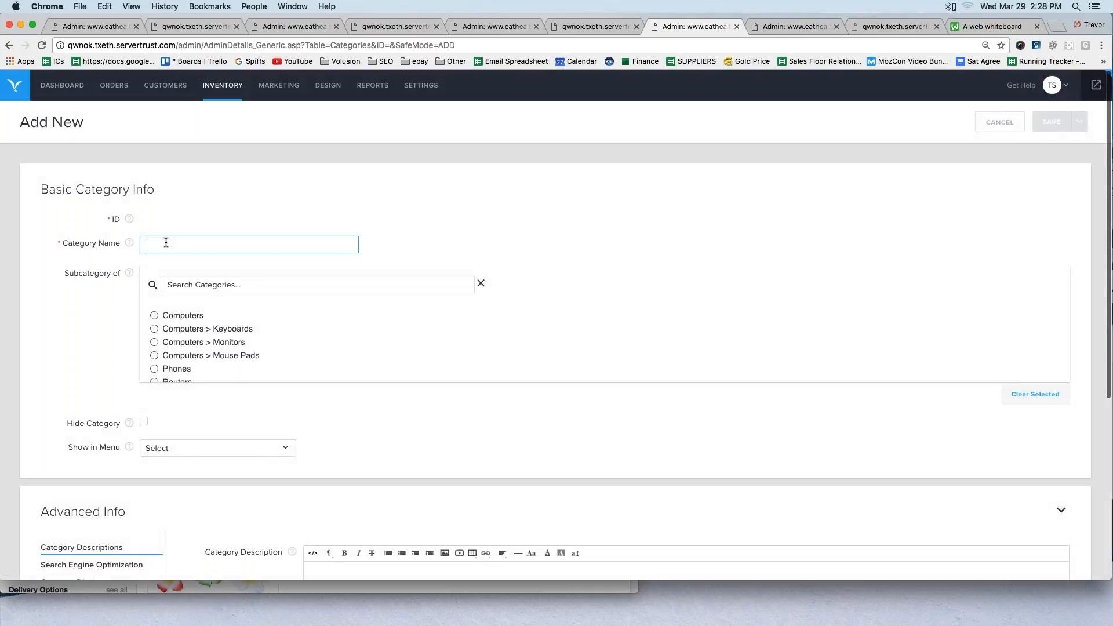
scroll(197, 333, down, 2)
scroll(197, 334, up, 1)
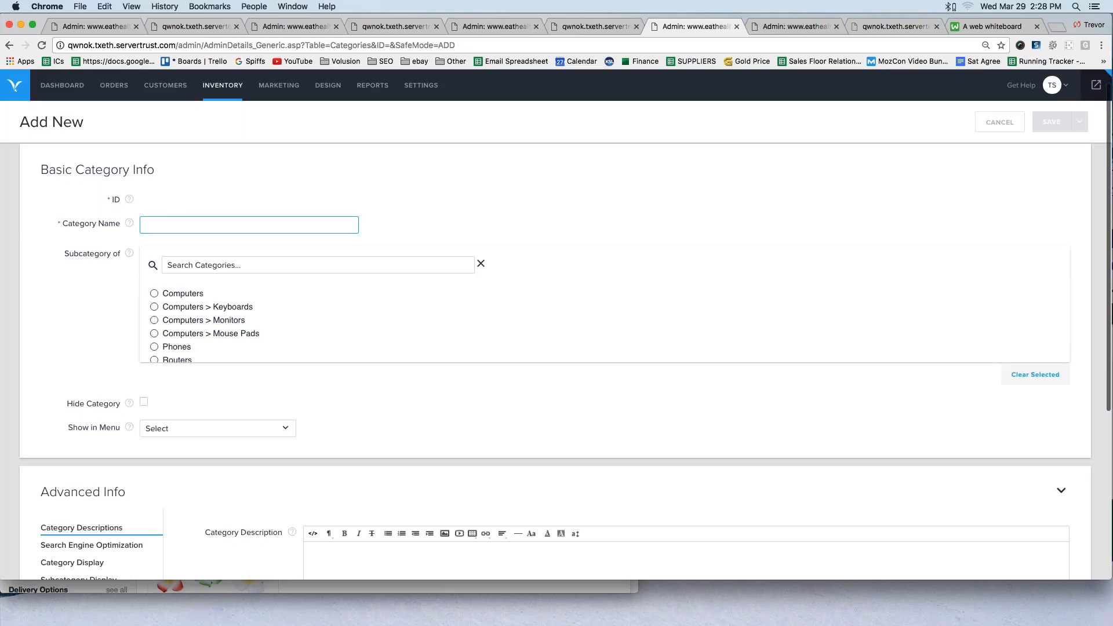
key(Down)
click(203, 228)
text(Acer )
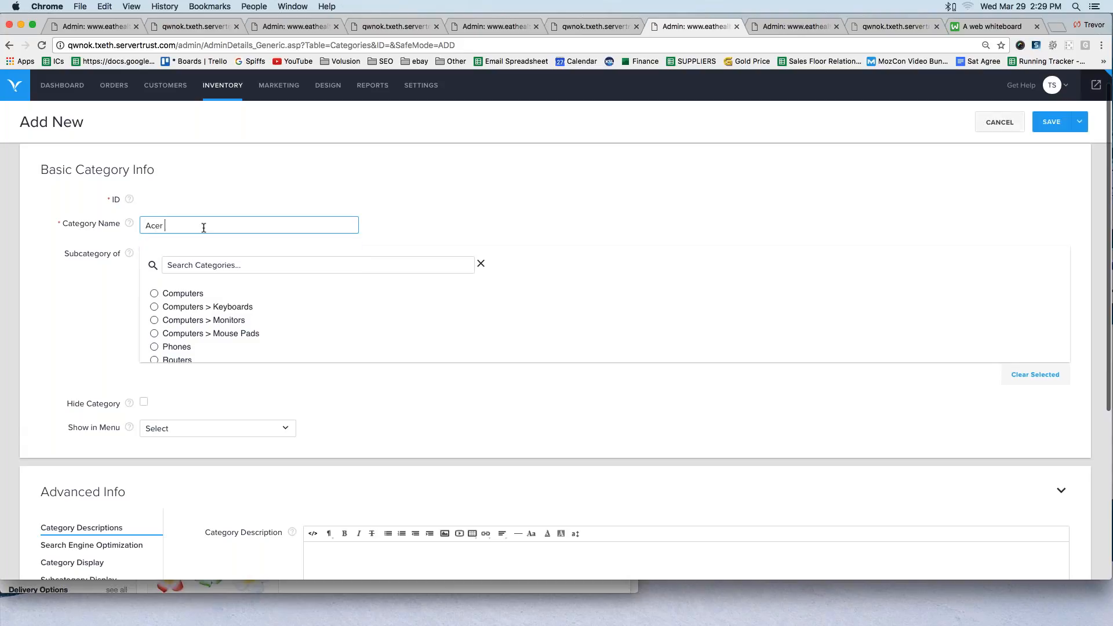
text(Monitors)
click(154, 321)
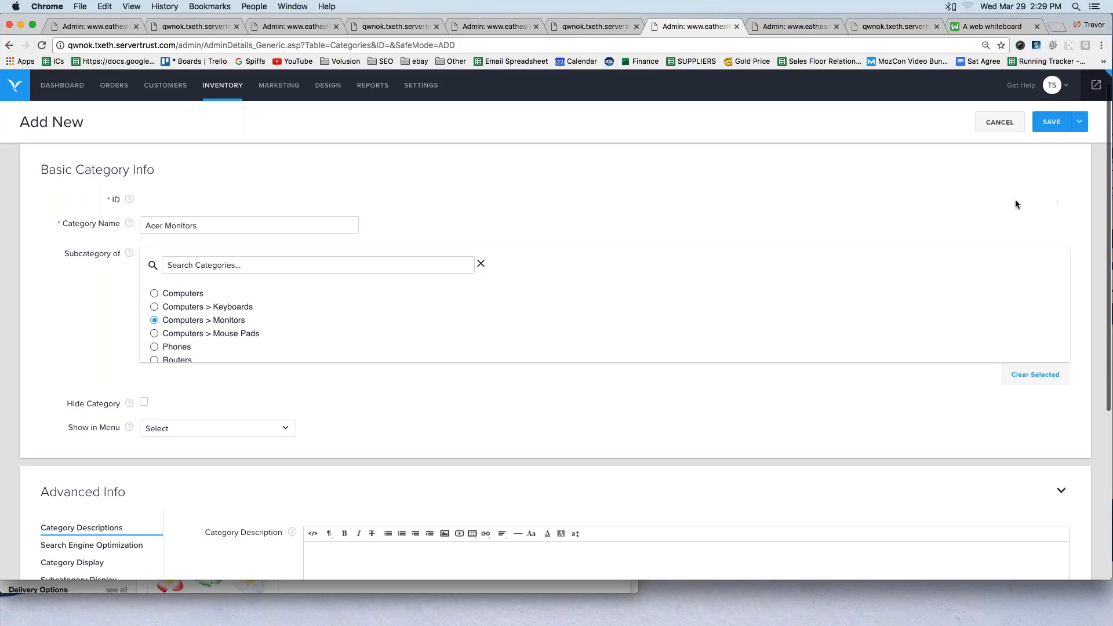
mouse_move(150, 324)
mouse_down()
mouse_move(250, 328)
mouse_move(213, 315)
mouse_move(145, 327)
mouse_up()
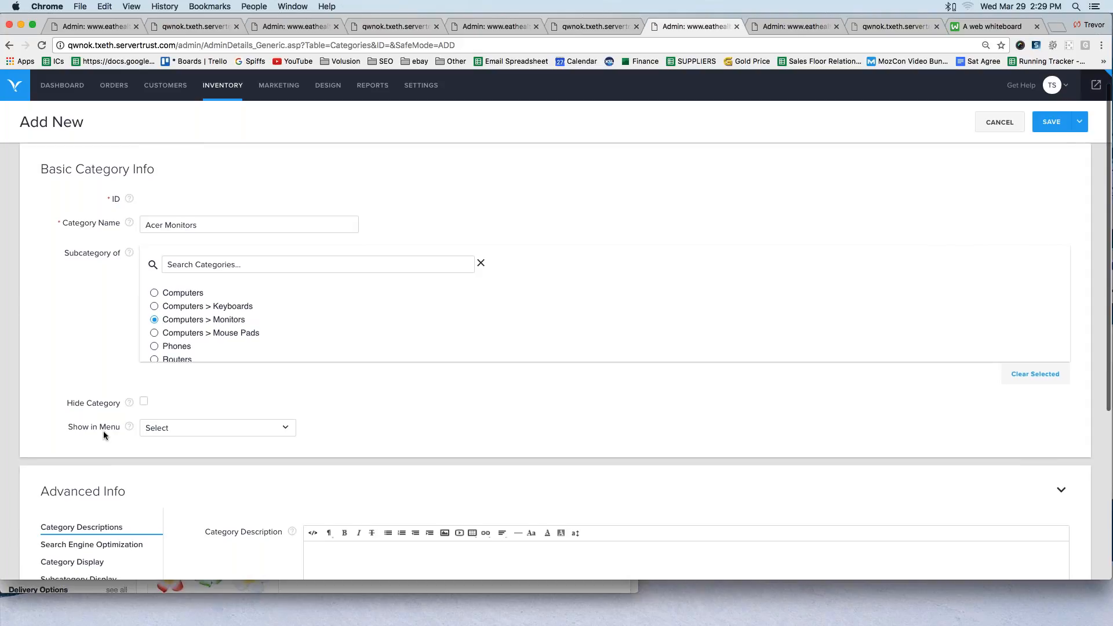
Set the category's product display mode to Responsive Grid, choose the remaining product display options and save the category
scroll(98, 430, down, 3)
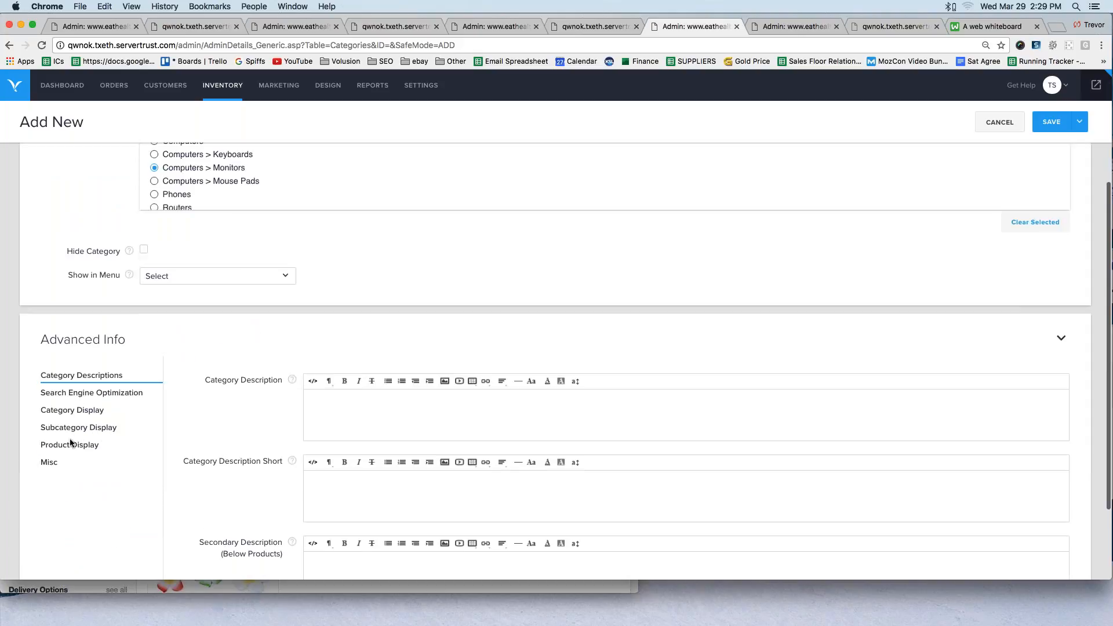
click(84, 443)
click(331, 384)
click(337, 424)
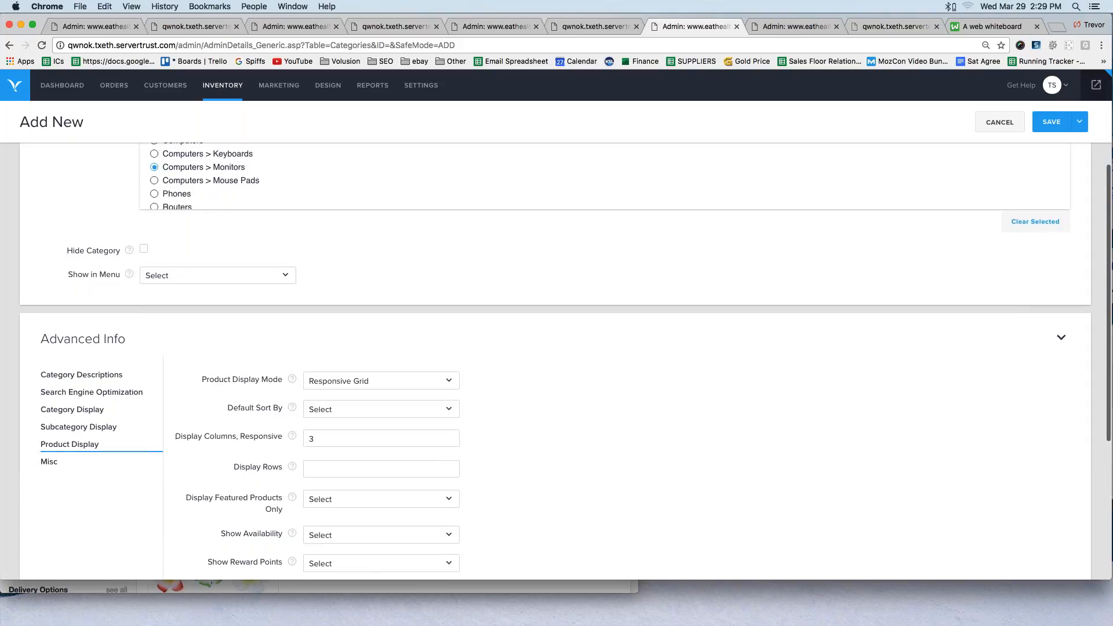
scroll(337, 428, down, 5)
click(340, 463)
click(339, 504)
click(339, 491)
click(339, 532)
click(1048, 123)
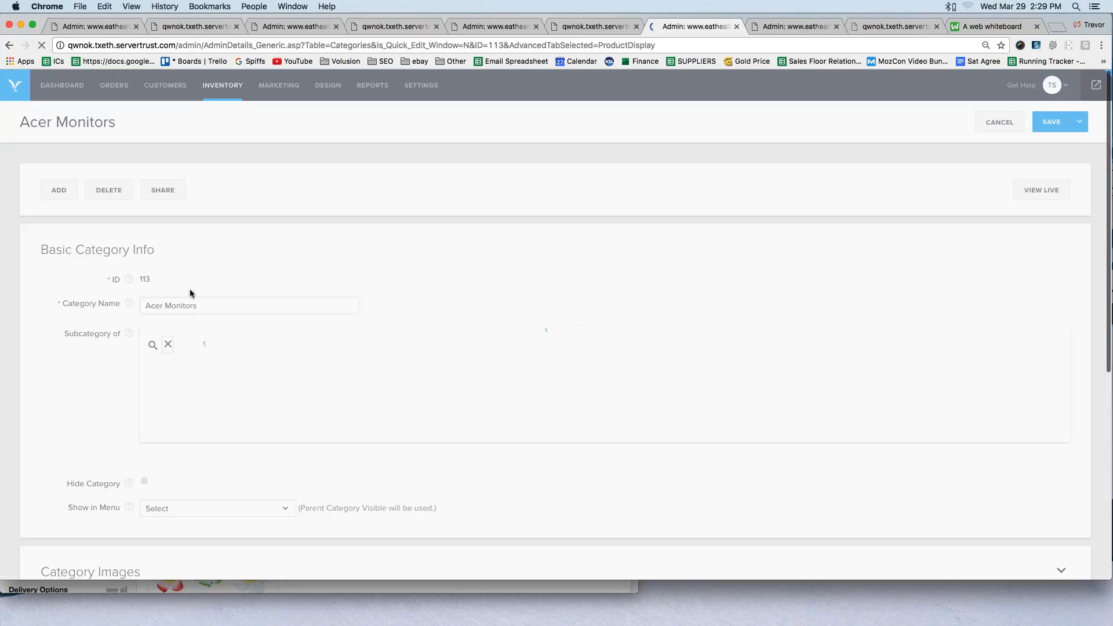
Open the live storefront and check for Acer Monitors in the navigation under Computers > Monitors
click(1096, 86)
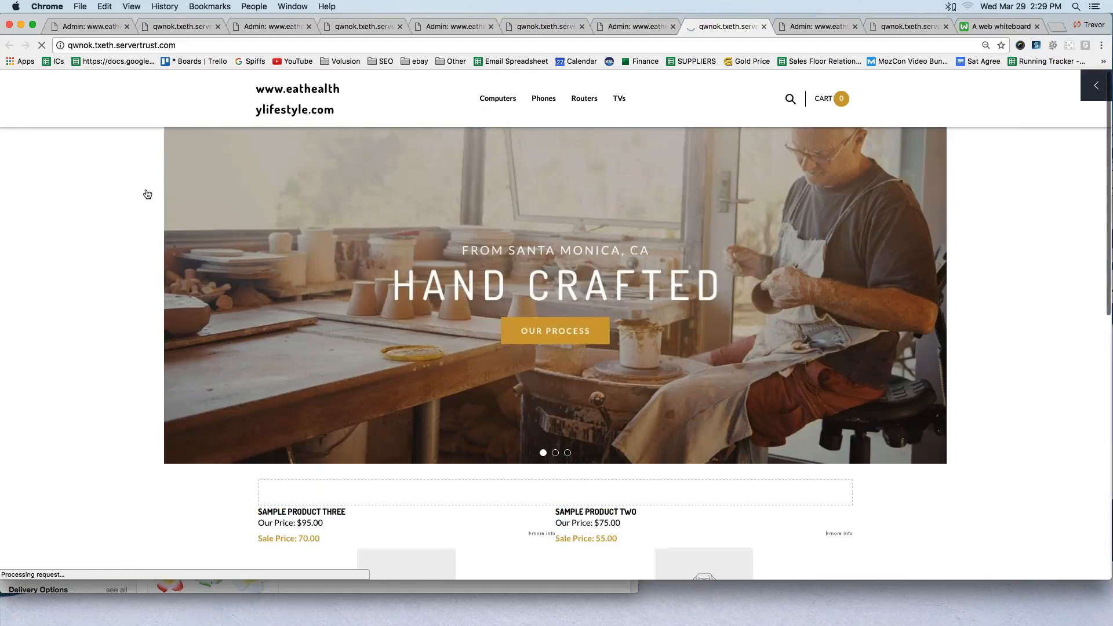
mouse_move(502, 100)
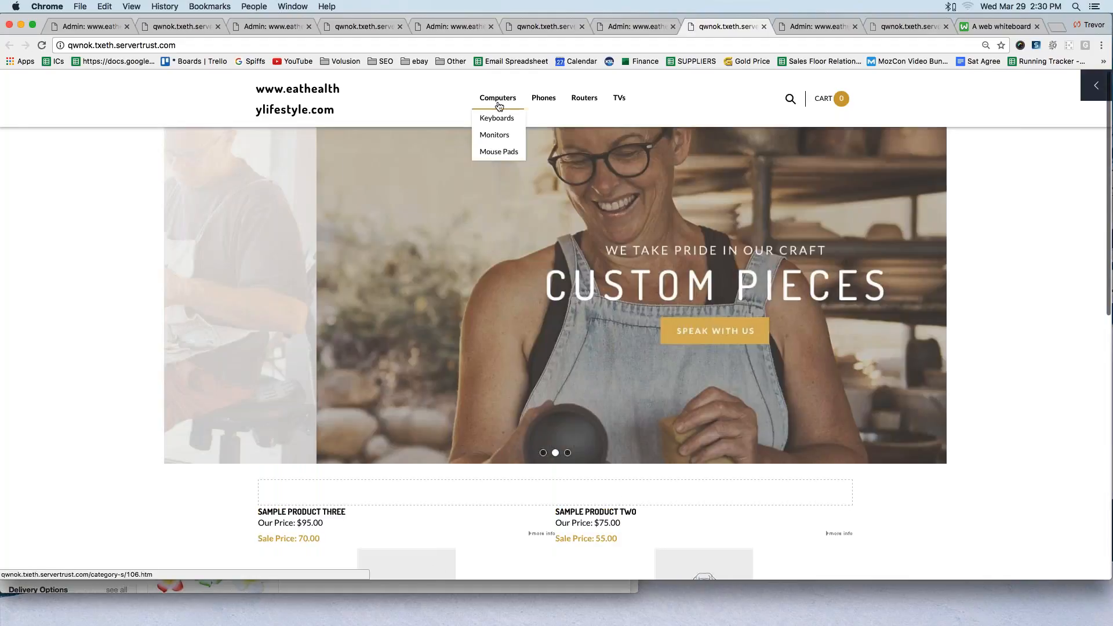
mouse_move(494, 139)
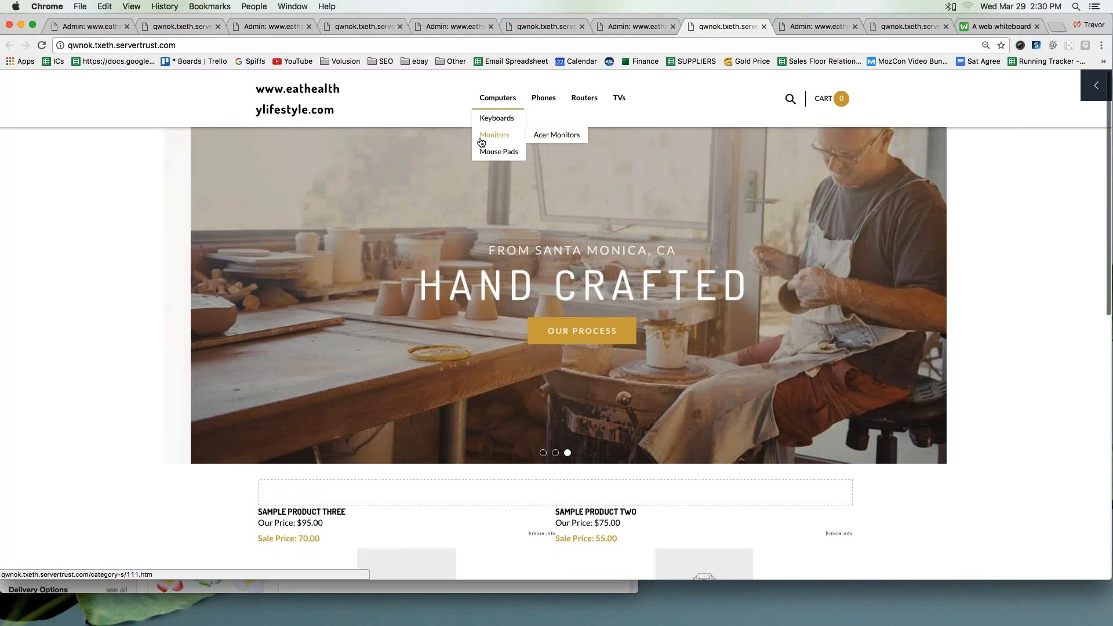
key(super+plus)
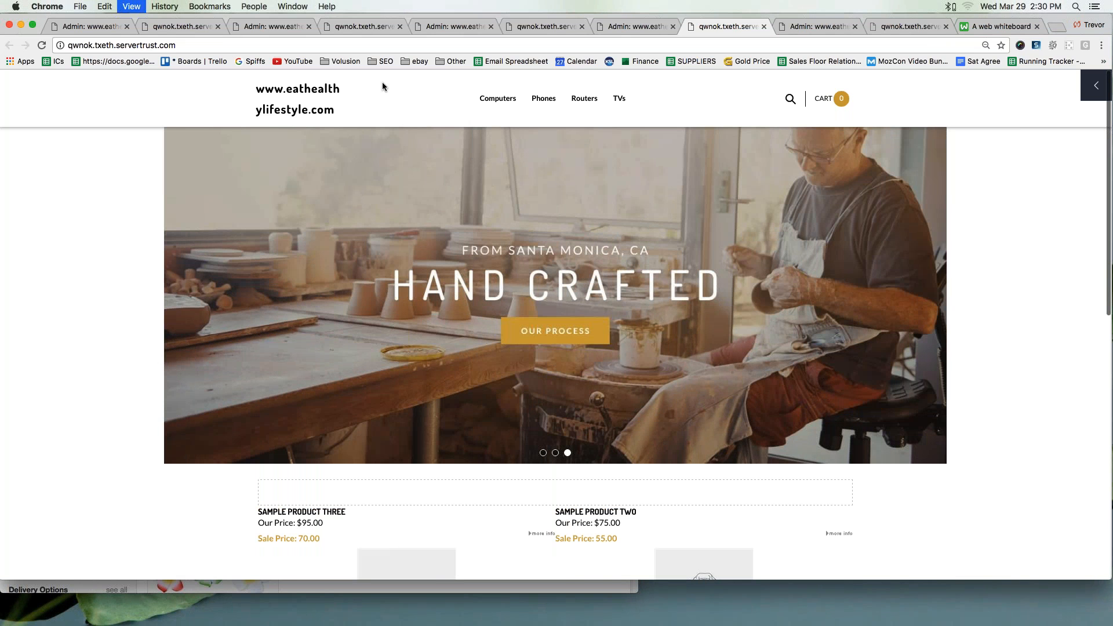
key(super+plus)
key(super+plus)
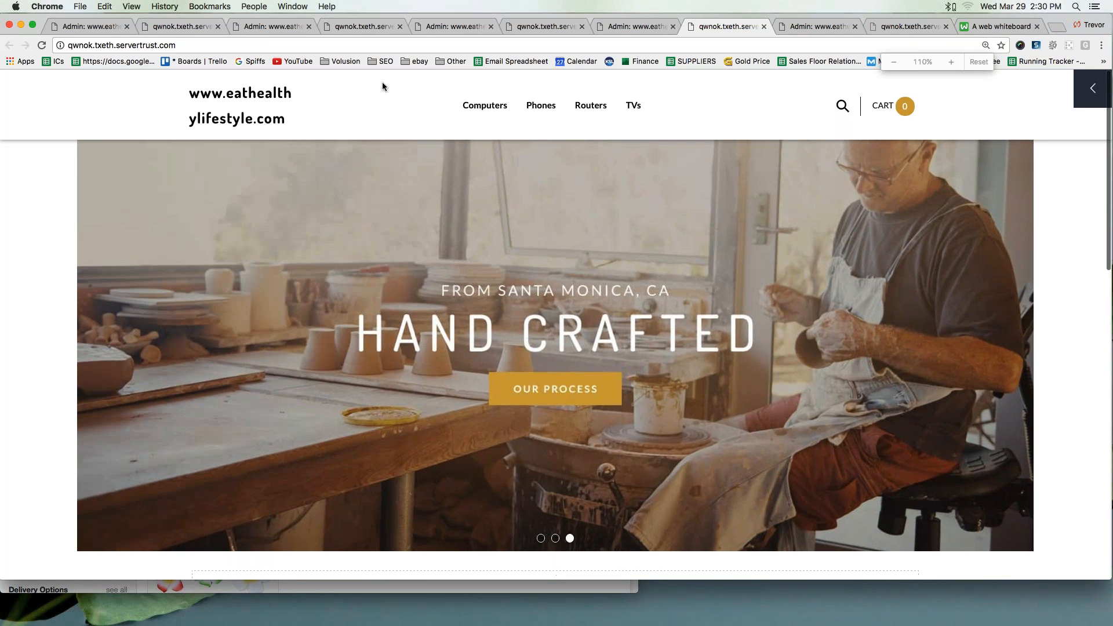
mouse_move(474, 111)
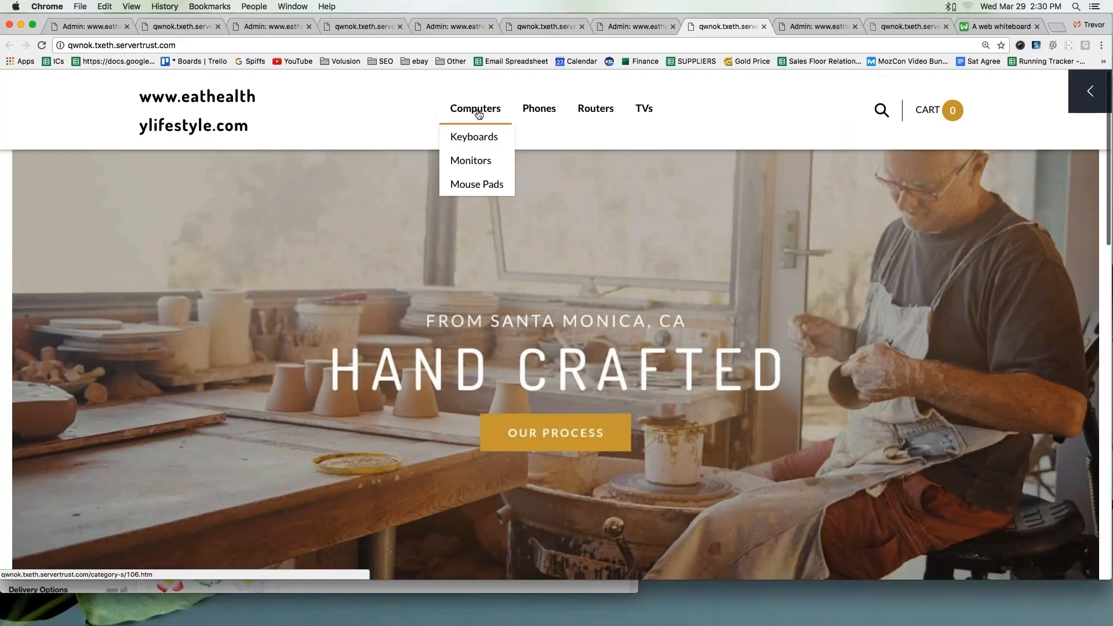
mouse_move(477, 160)
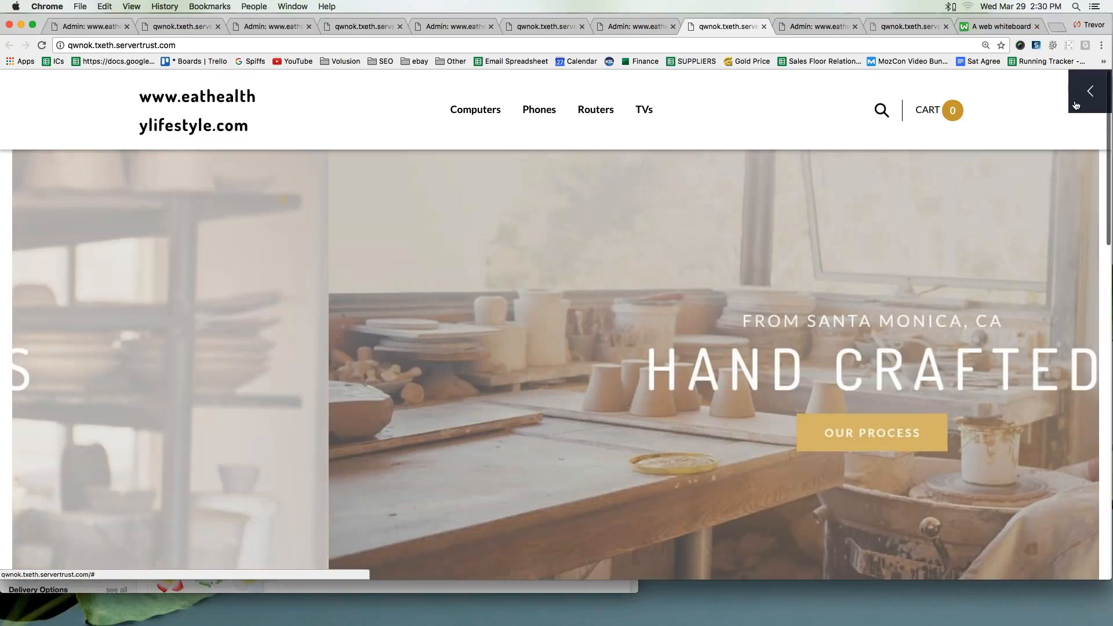
Go from the storefront back to the admin dashboard and open the inventory categories in list view
click(1077, 104)
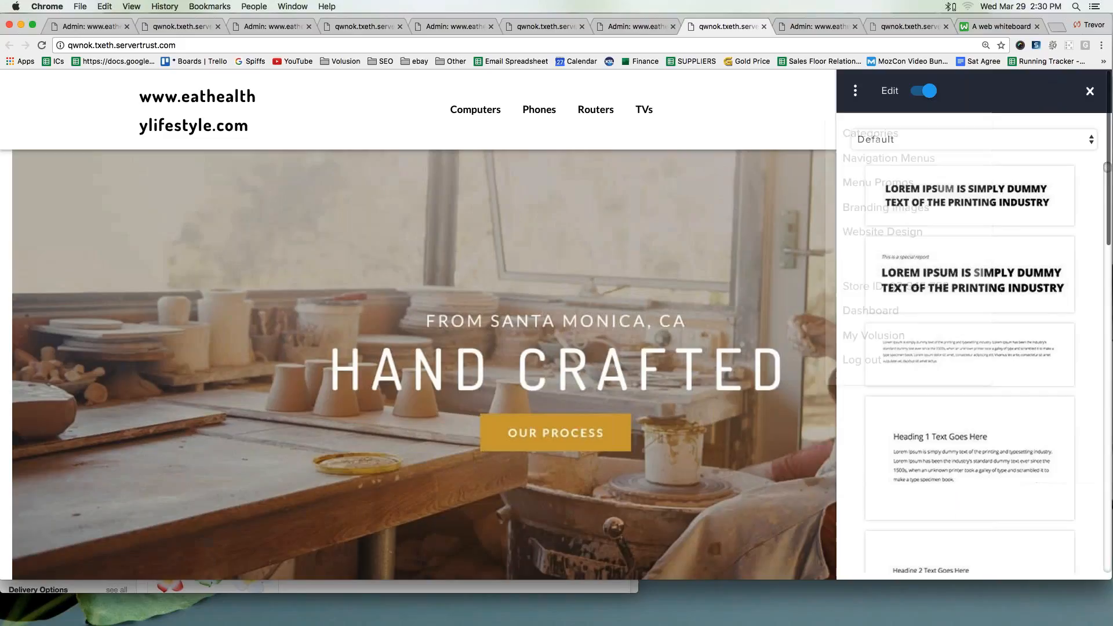
mouse_move(856, 91)
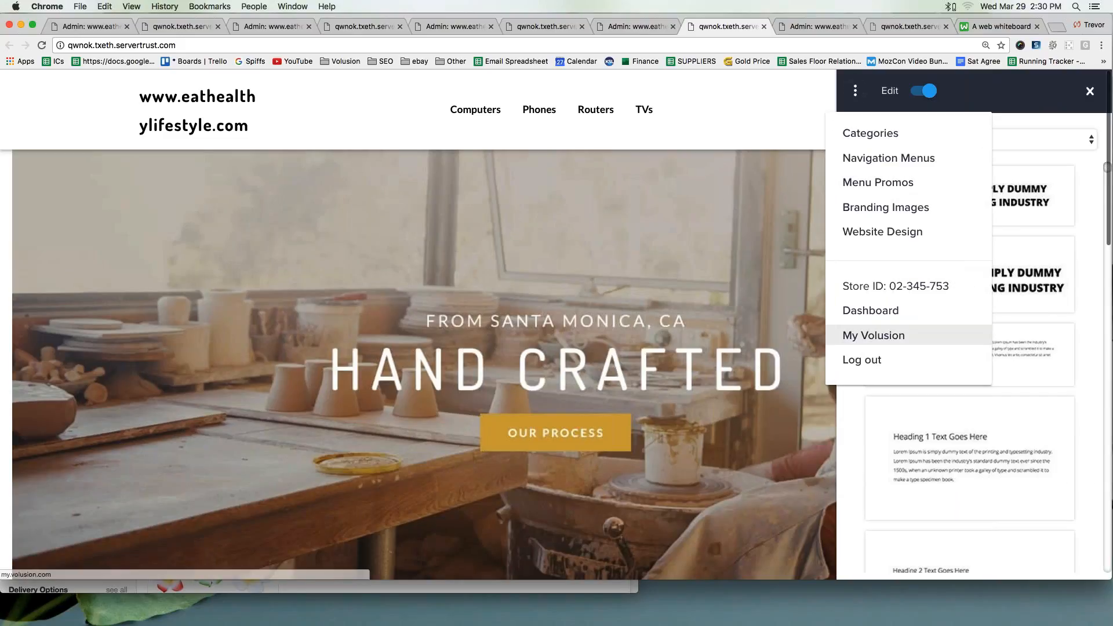
click(870, 310)
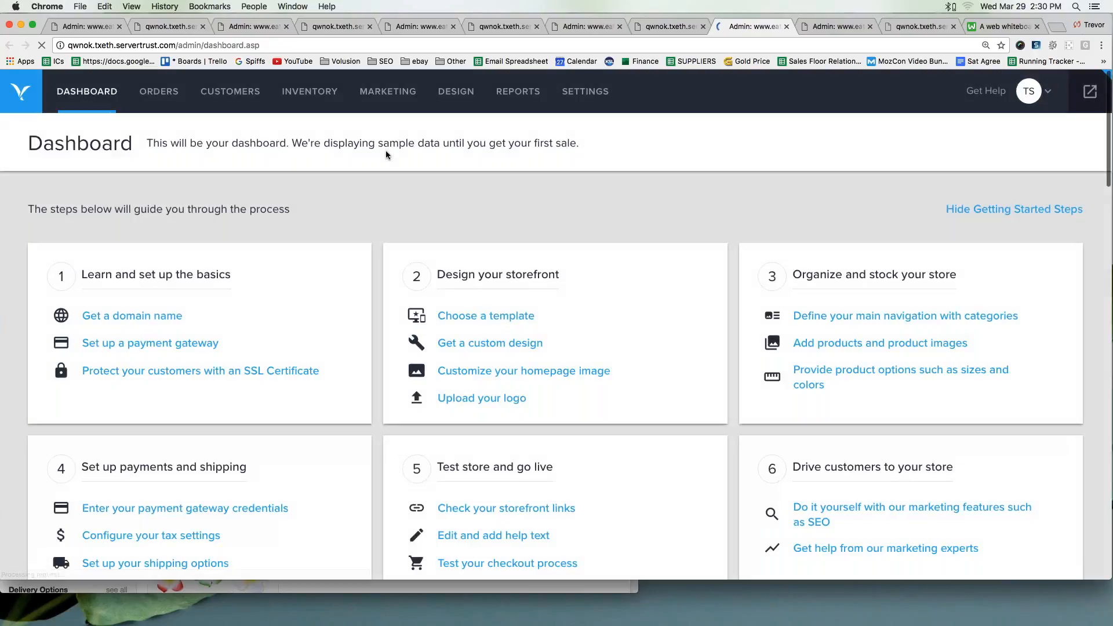
mouse_move(264, 95)
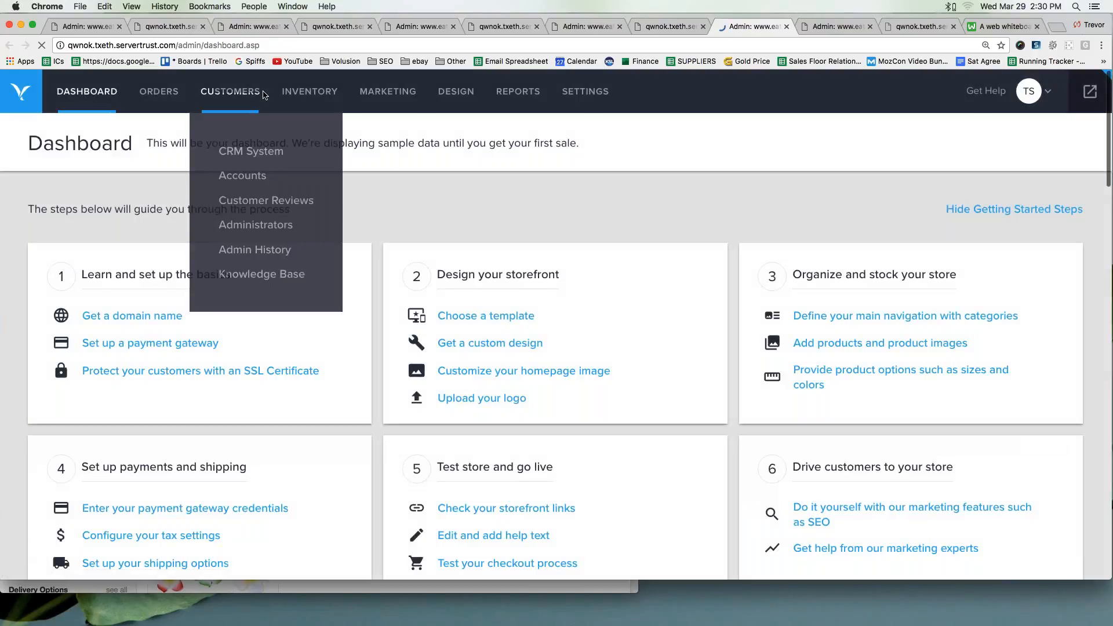
mouse_move(309, 93)
click(313, 151)
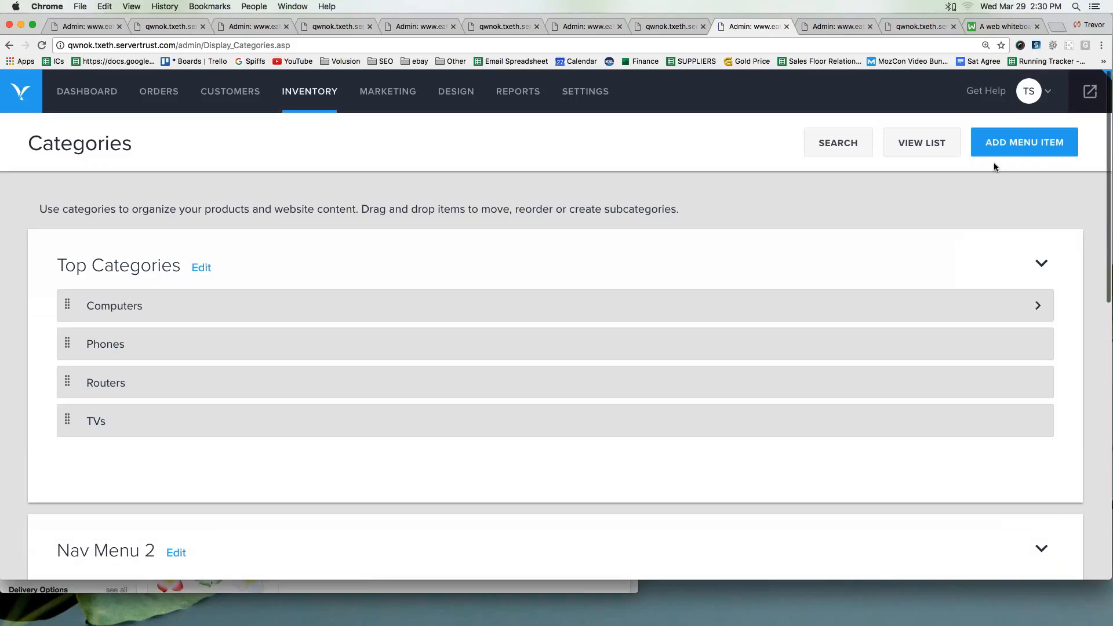
click(921, 149)
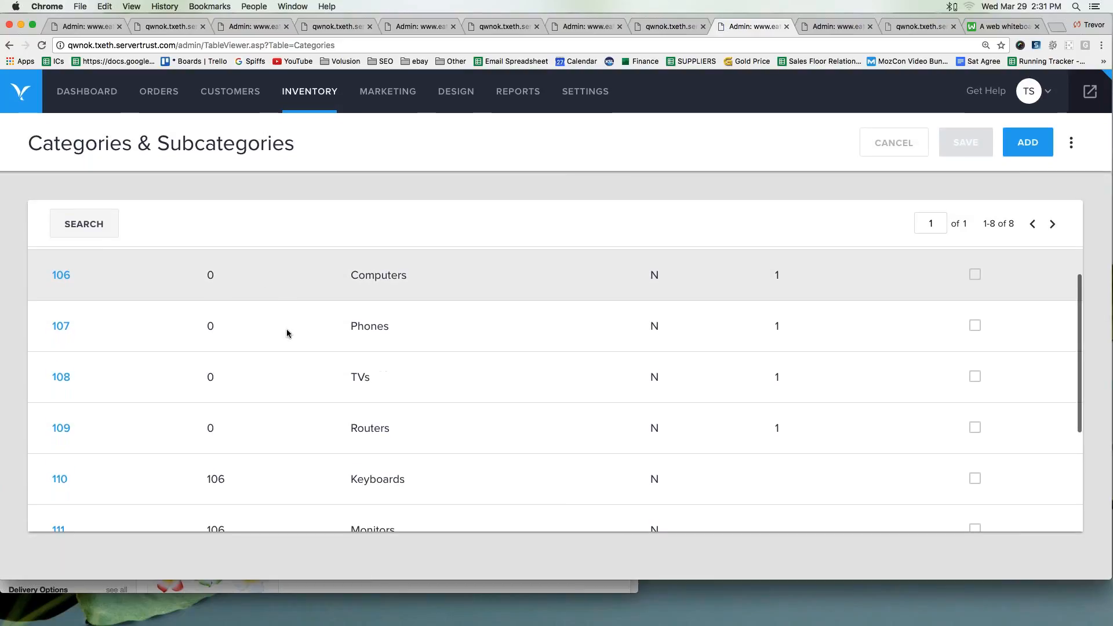
Trace the parent IDs in the list from Acer Monitors through Monitors up to the top category
scroll(287, 331, down, 3)
scroll(287, 333, down, 1)
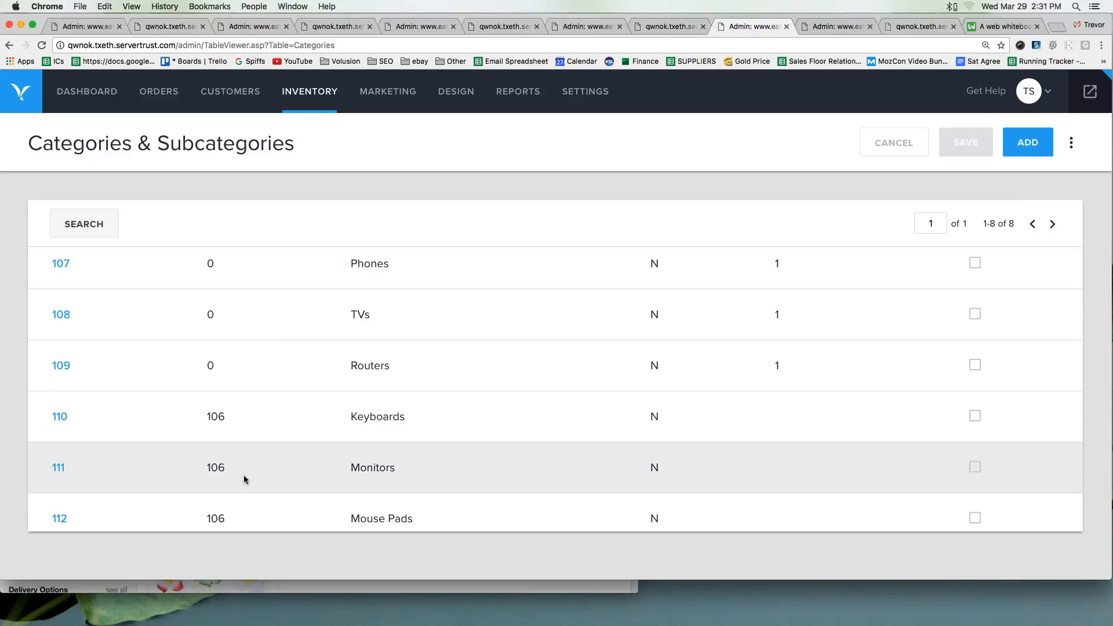
scroll(245, 479, down, 3)
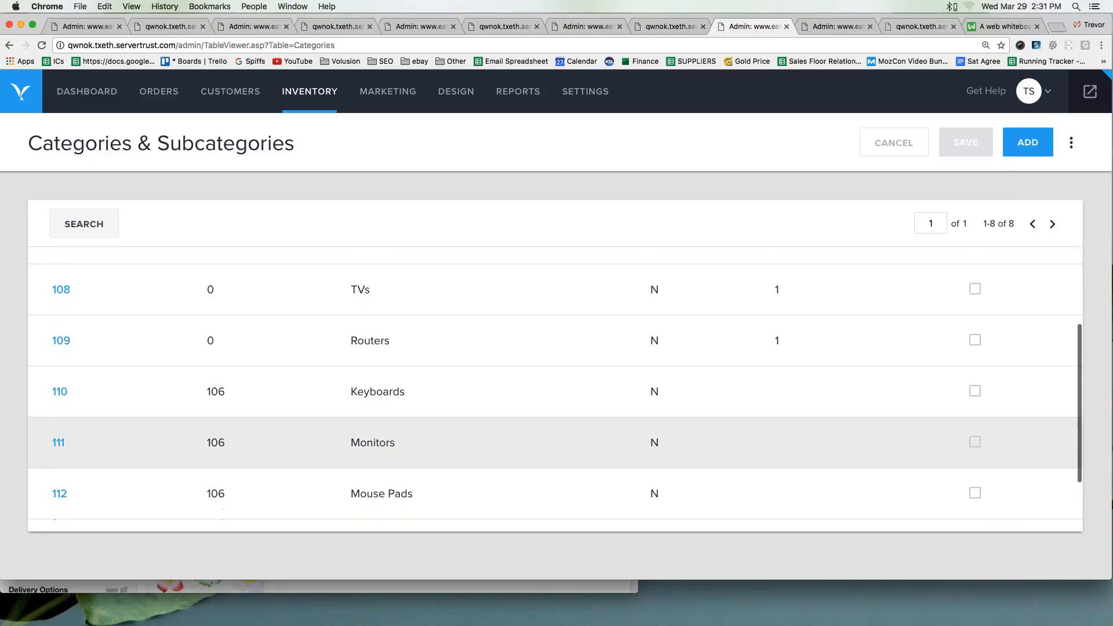
scroll(250, 485, down, 1)
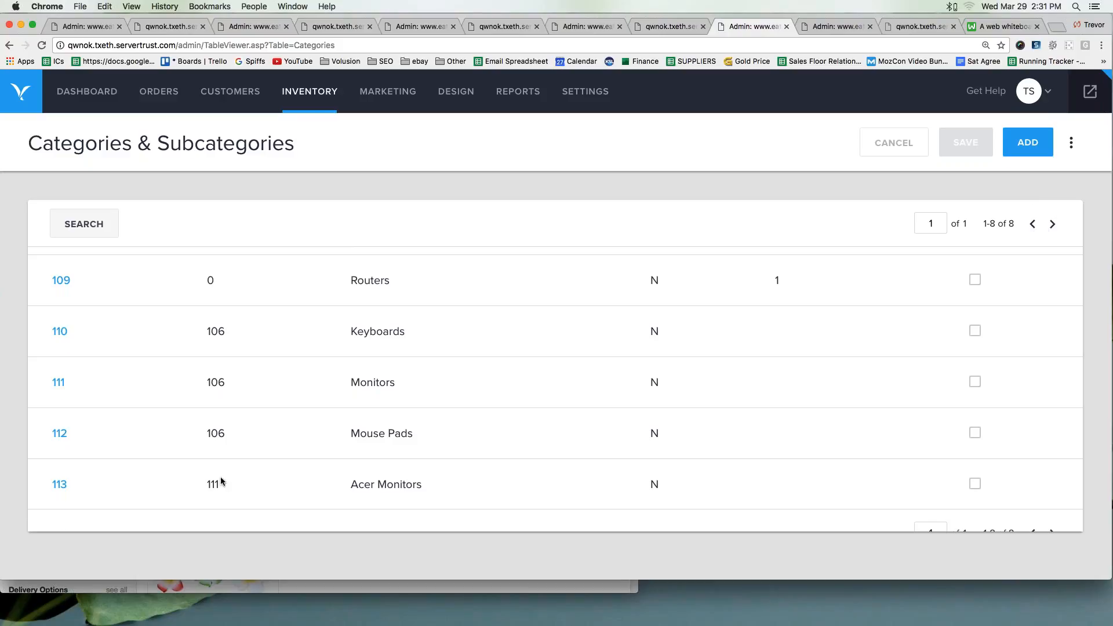
mouse_move(228, 472)
mouse_down()
mouse_move(186, 489)
mouse_move(230, 486)
mouse_move(199, 455)
mouse_move(194, 387)
mouse_move(79, 384)
mouse_up()
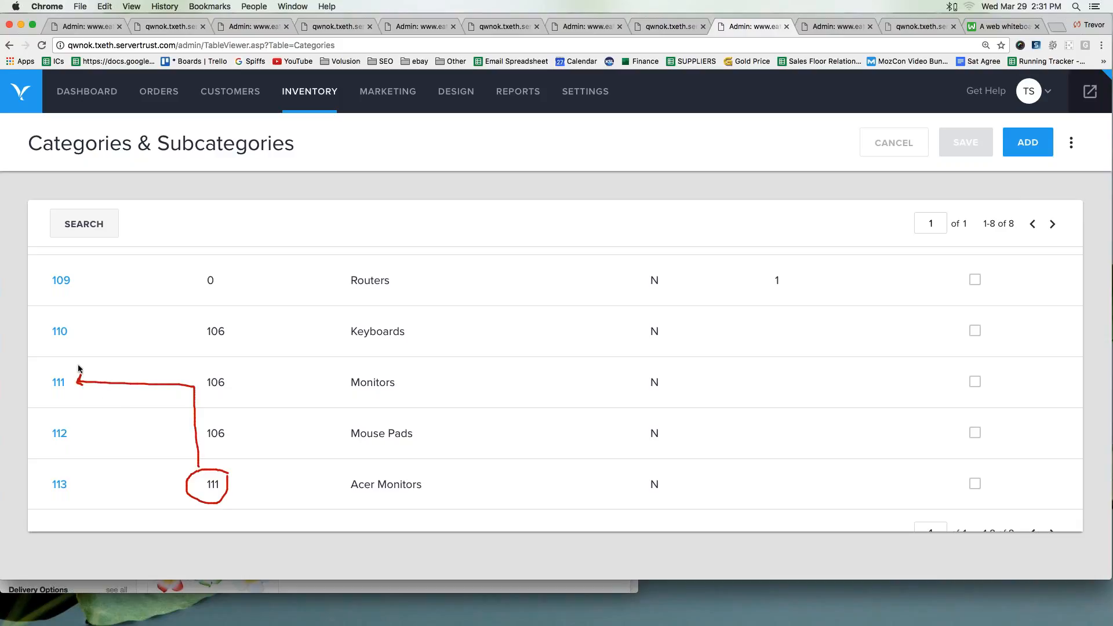
mouse_move(210, 375)
mouse_down()
mouse_move(214, 392)
mouse_move(231, 383)
mouse_up()
mouse_move(92, 371)
mouse_down()
mouse_move(208, 369)
mouse_move(168, 244)
mouse_up()
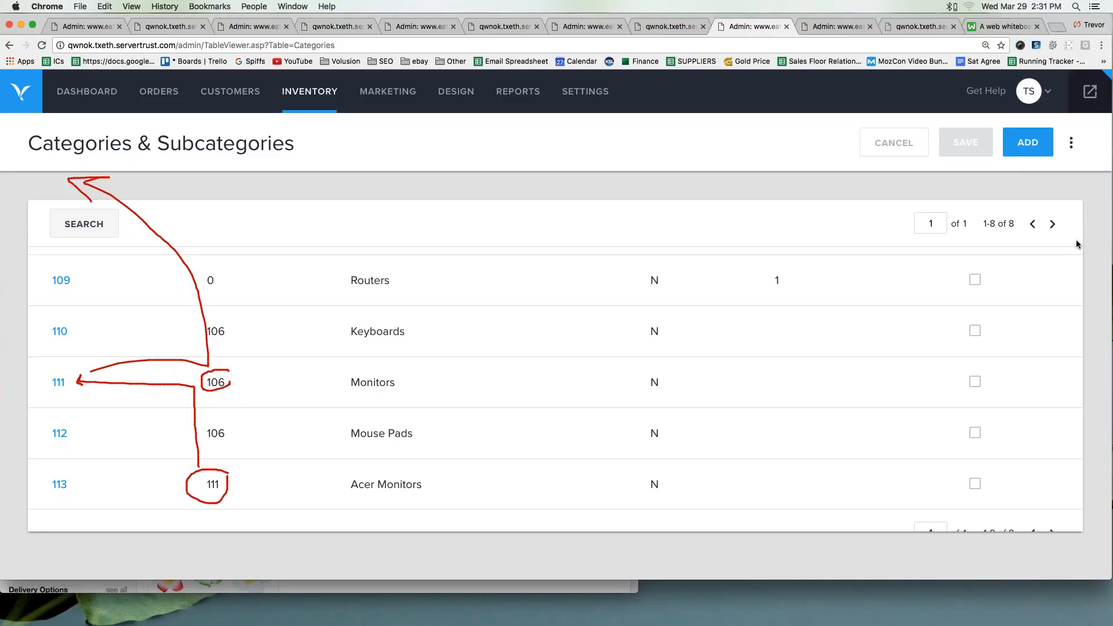
key(Escape)
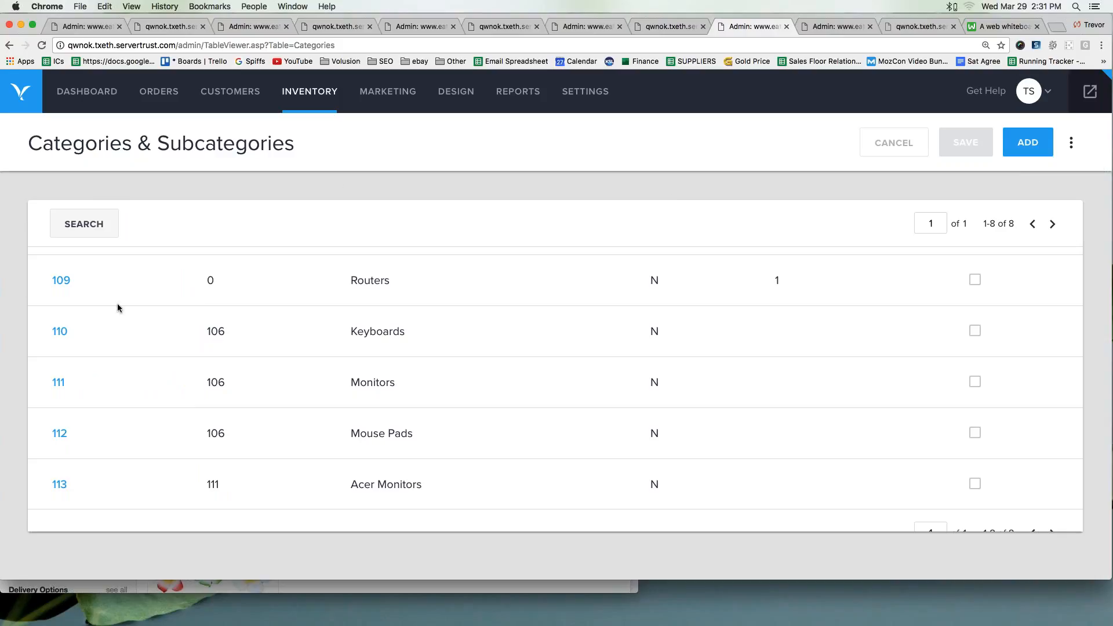
scroll(124, 306, up, 4)
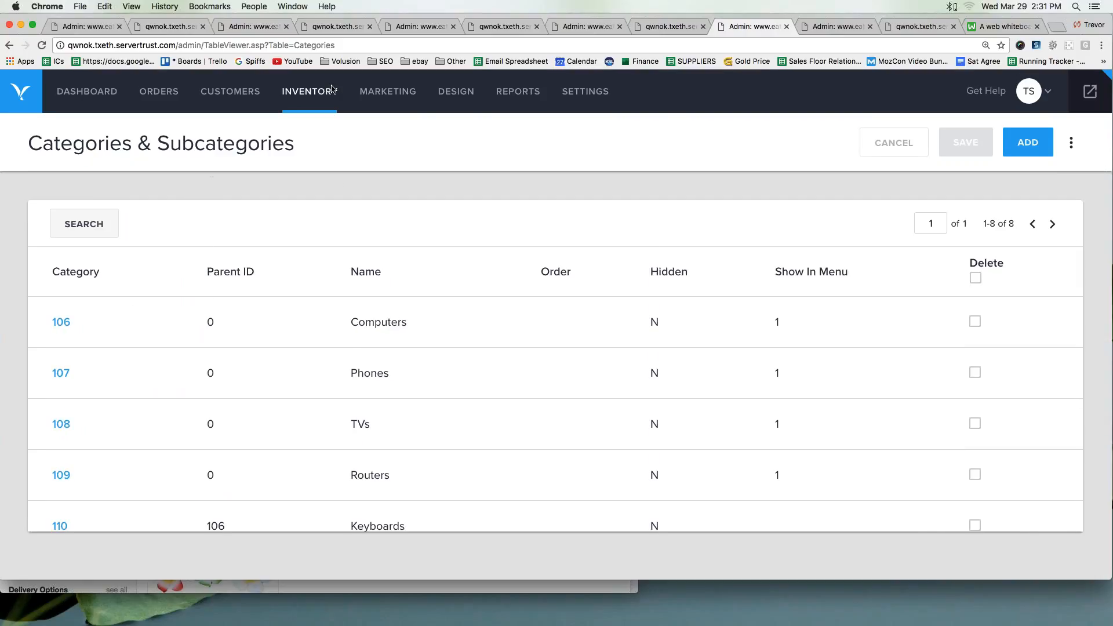
Open the live storefront again and switch to the web whiteboard to review the menu sketch
click(1090, 87)
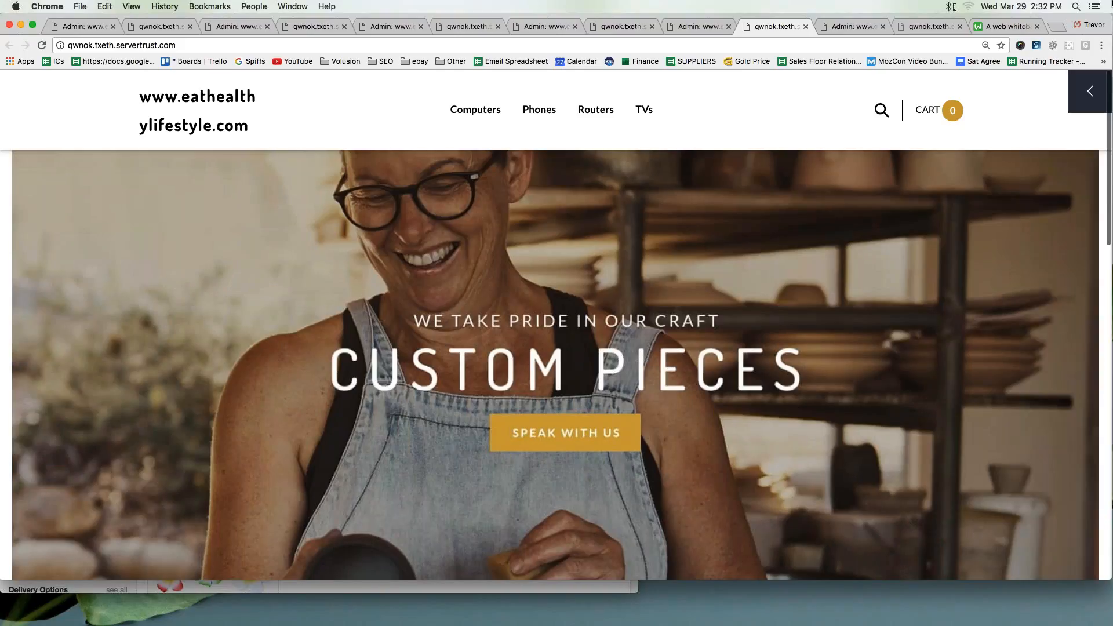
click(1007, 28)
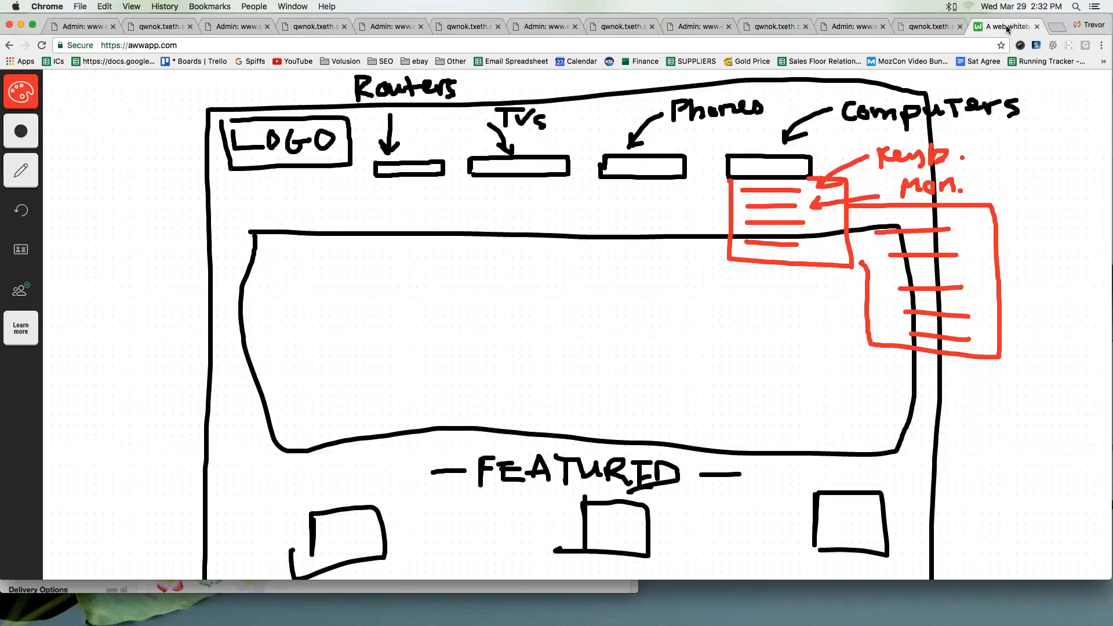